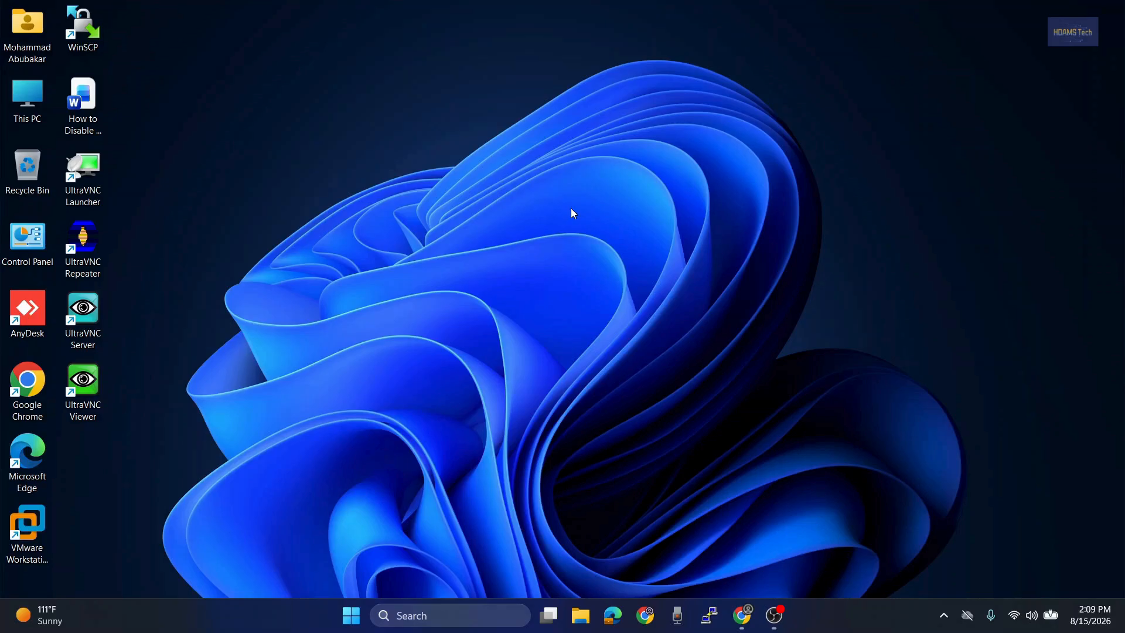
# - Open Google Chrome, search Google for "Windows 10" and open Microsoft's Download Windows 10 Disc Image (ISO File) result
pyautogui.click(742, 615)
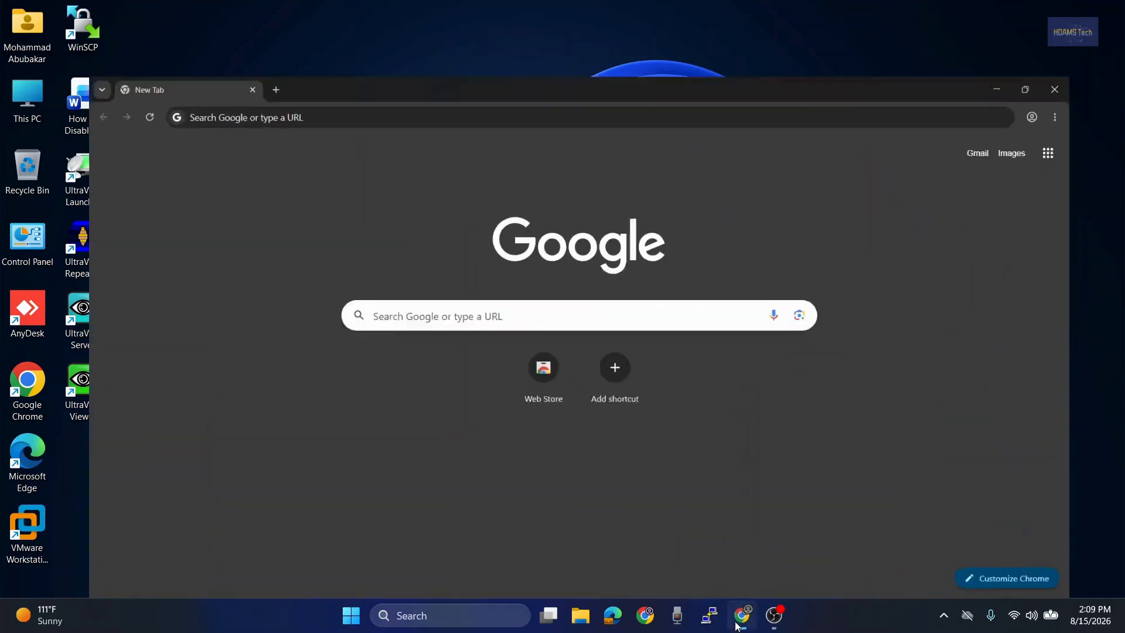
pyautogui.click(473, 280)
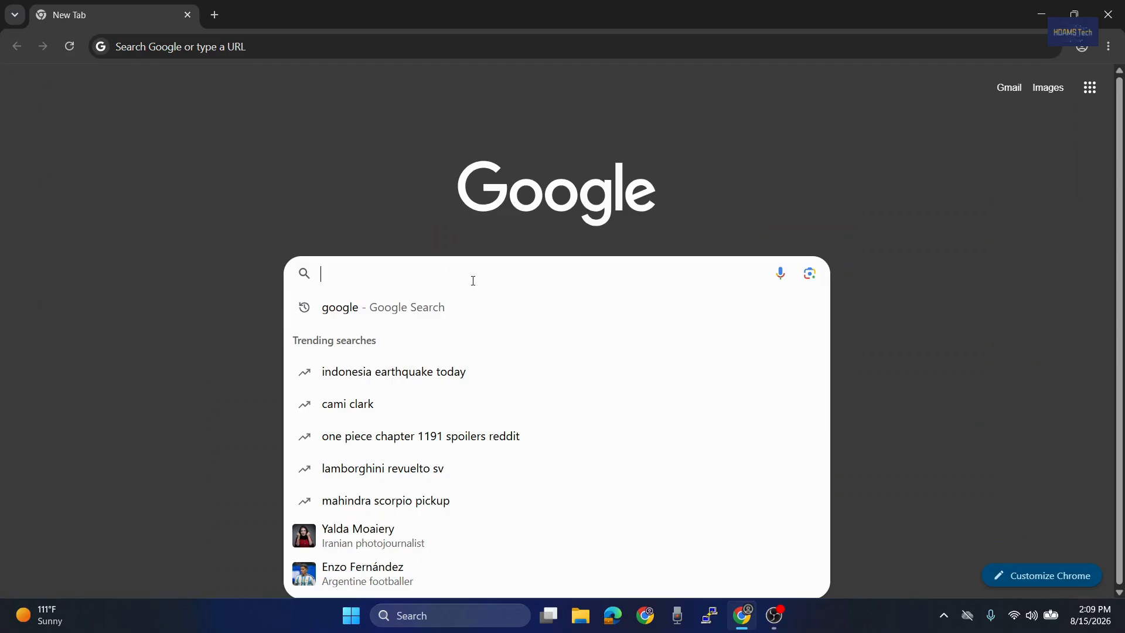
pyautogui.write('Winows')
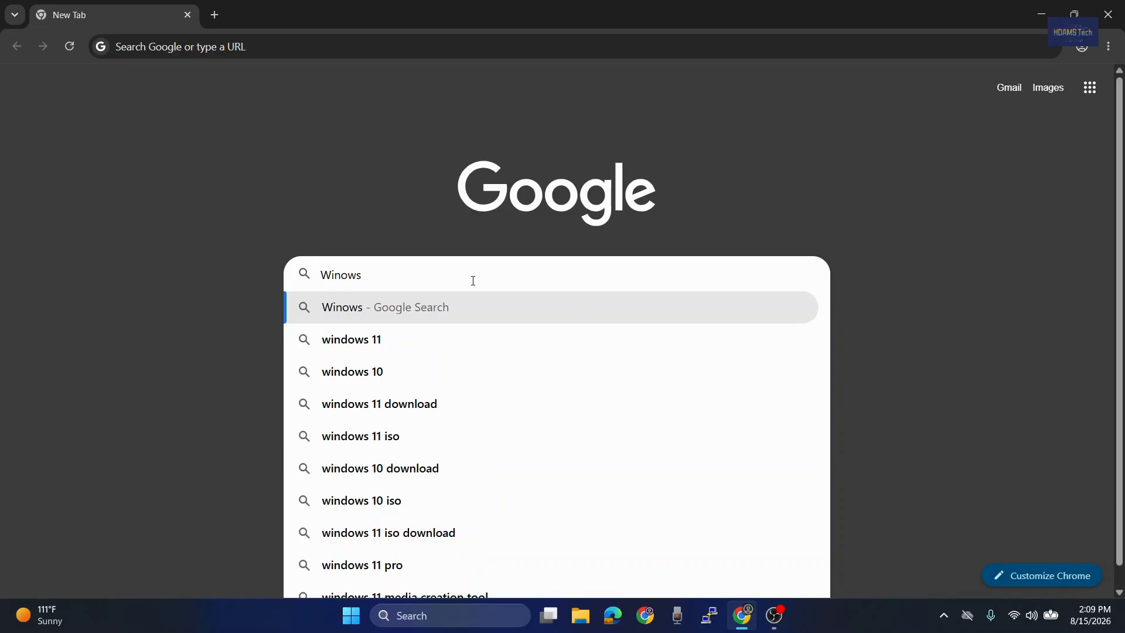
pyautogui.press('BackSpace')
pyautogui.press('BackSpace')
pyautogui.press('BackSpace')
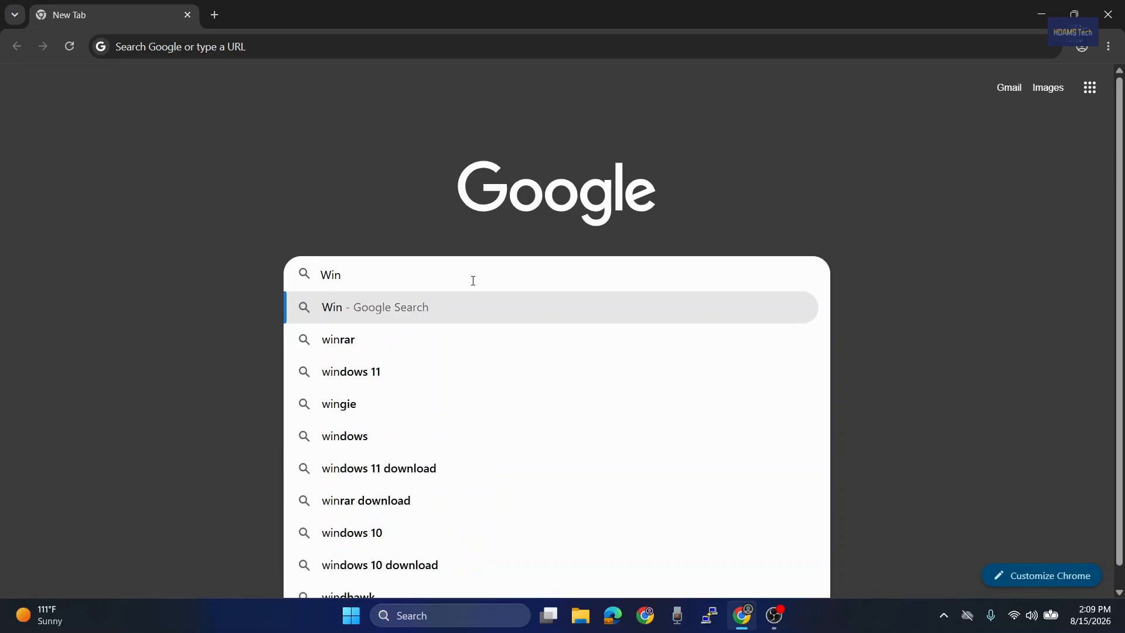
pyautogui.write('dows 10')
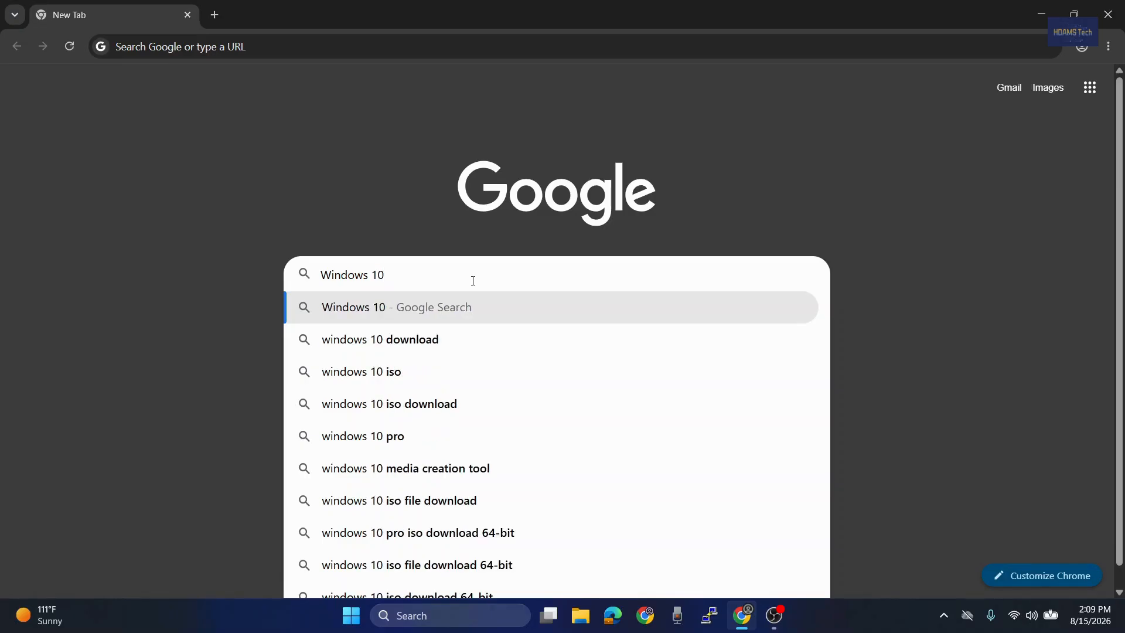
pyautogui.press('Return')
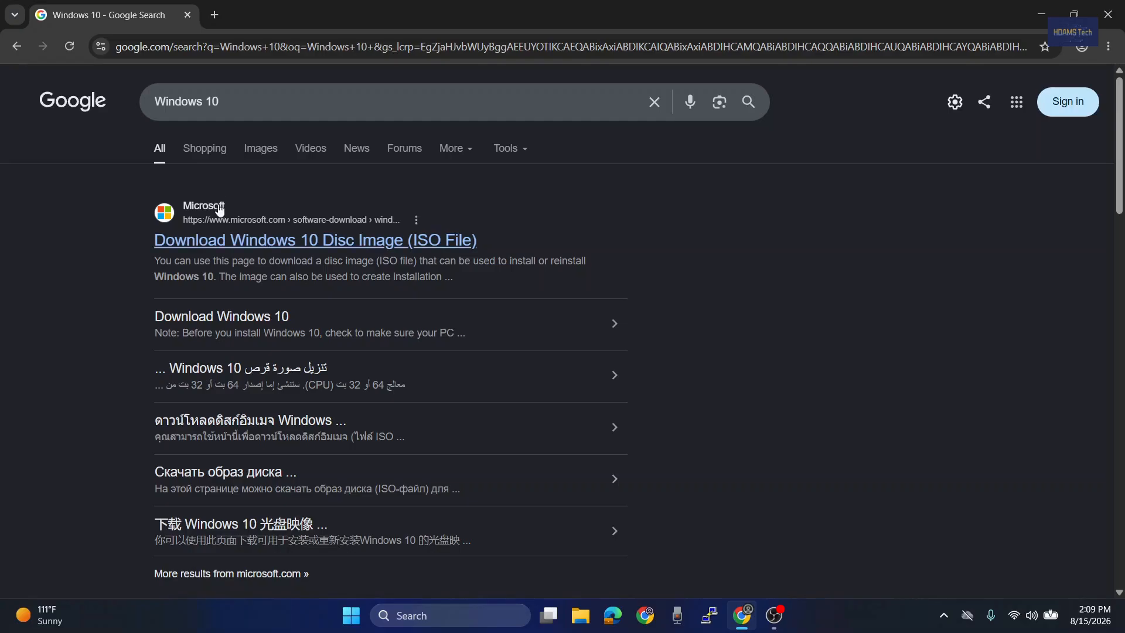
pyautogui.click(255, 245)
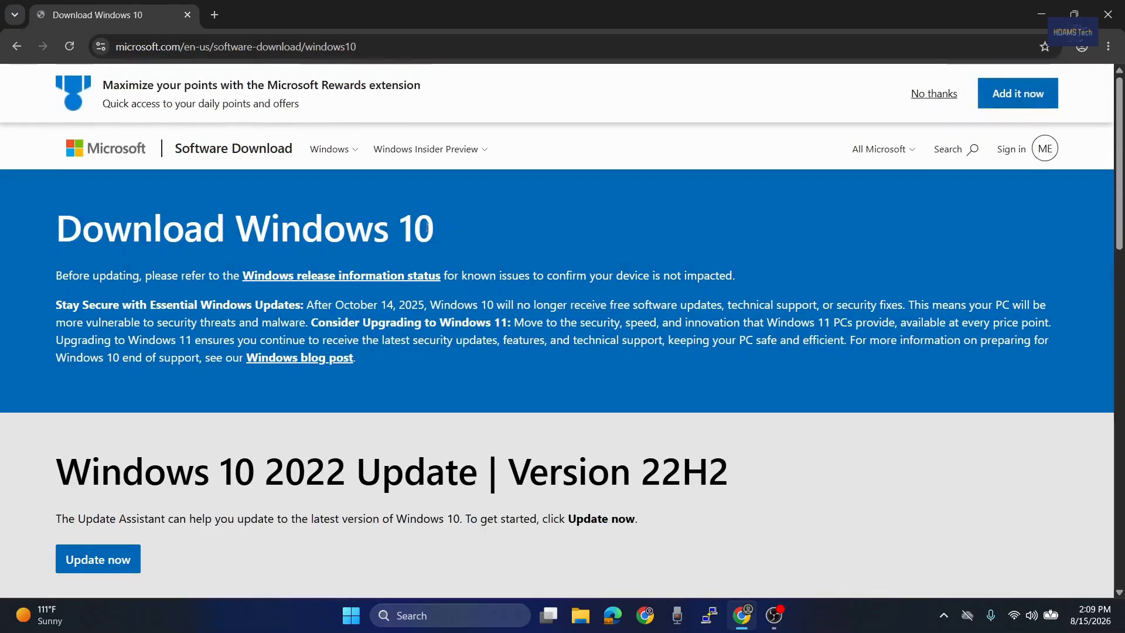
# - Decline the Microsoft Rewards extension offer and download the media creation tool for Windows 10 installation media
pyautogui.click(936, 97)
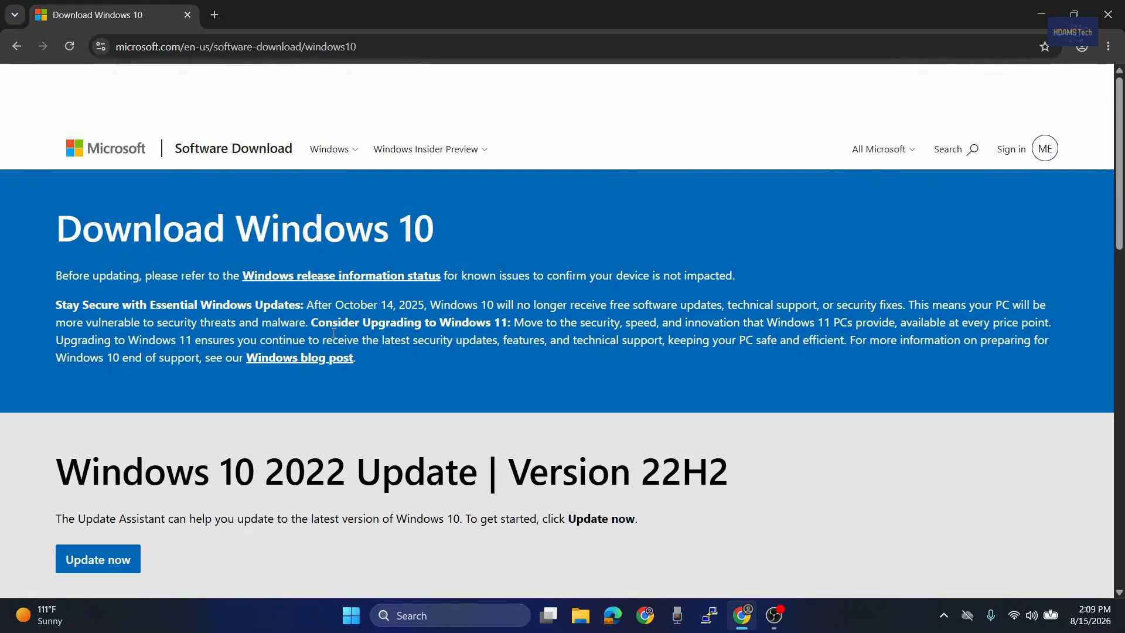
pyautogui.scroll(-3, 393, 237)
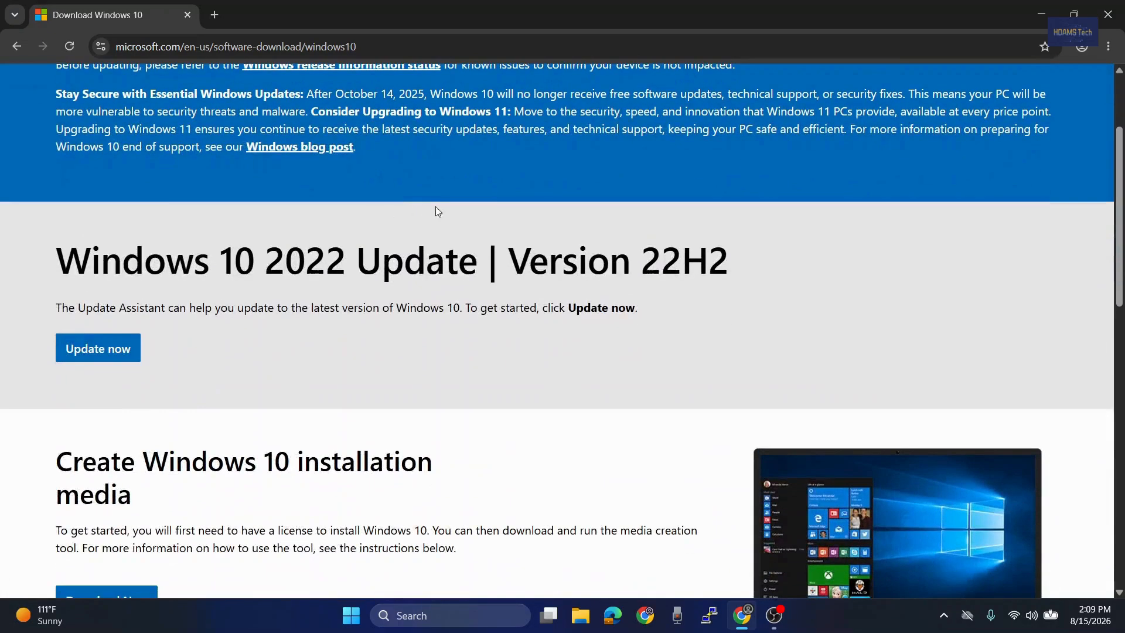
pyautogui.scroll(3, 443, 234)
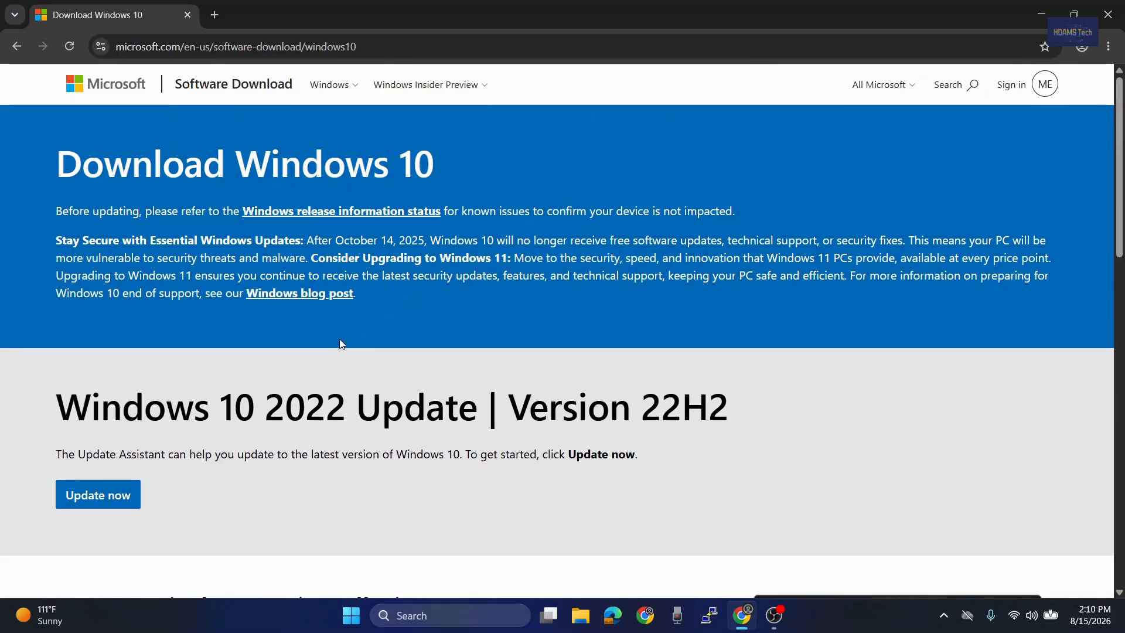
pyautogui.scroll(-1, 350, 265)
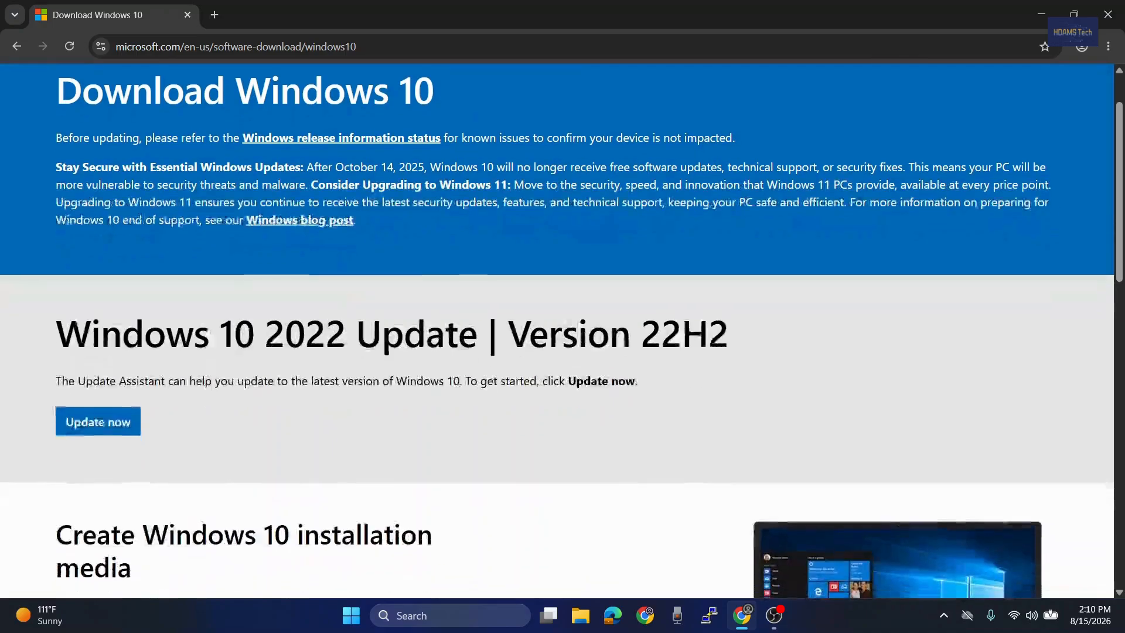
pyautogui.scroll(-1, 248, 316)
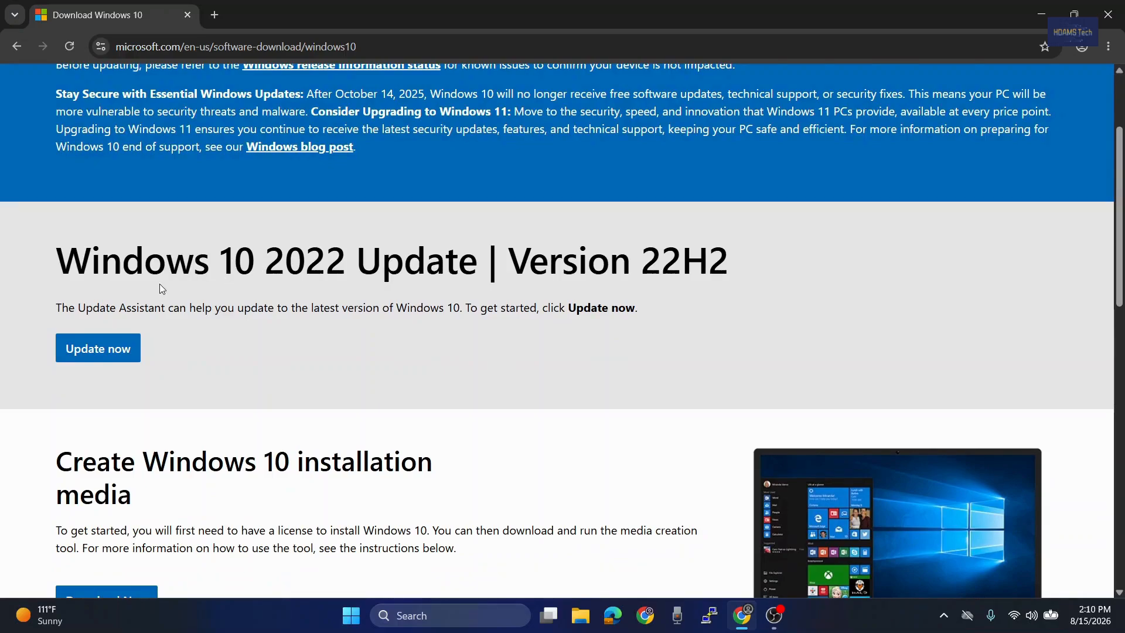
pyautogui.scroll(-1, 162, 288)
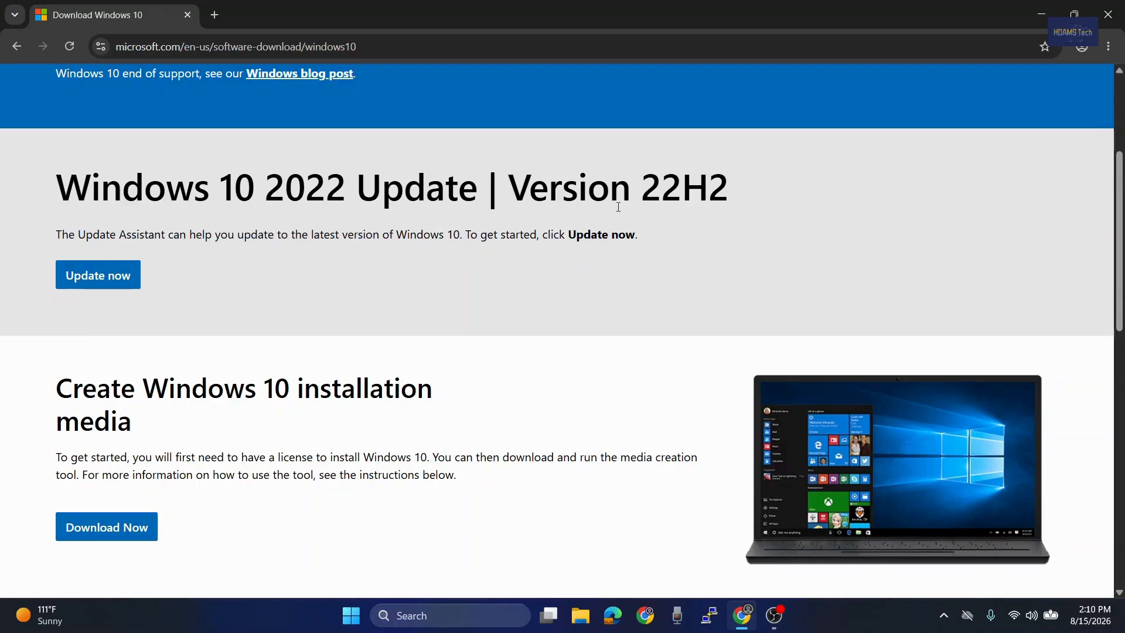
pyautogui.scroll(-3, 476, 258)
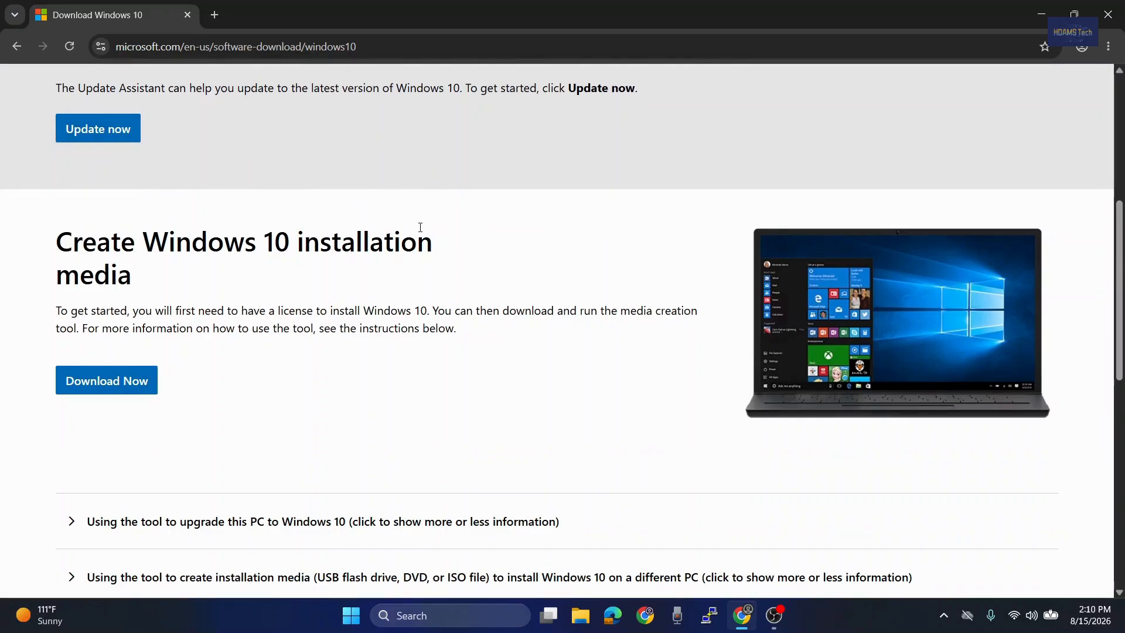
pyautogui.scroll(1, 420, 228)
pyautogui.scroll(-1, 421, 228)
pyautogui.click(106, 387)
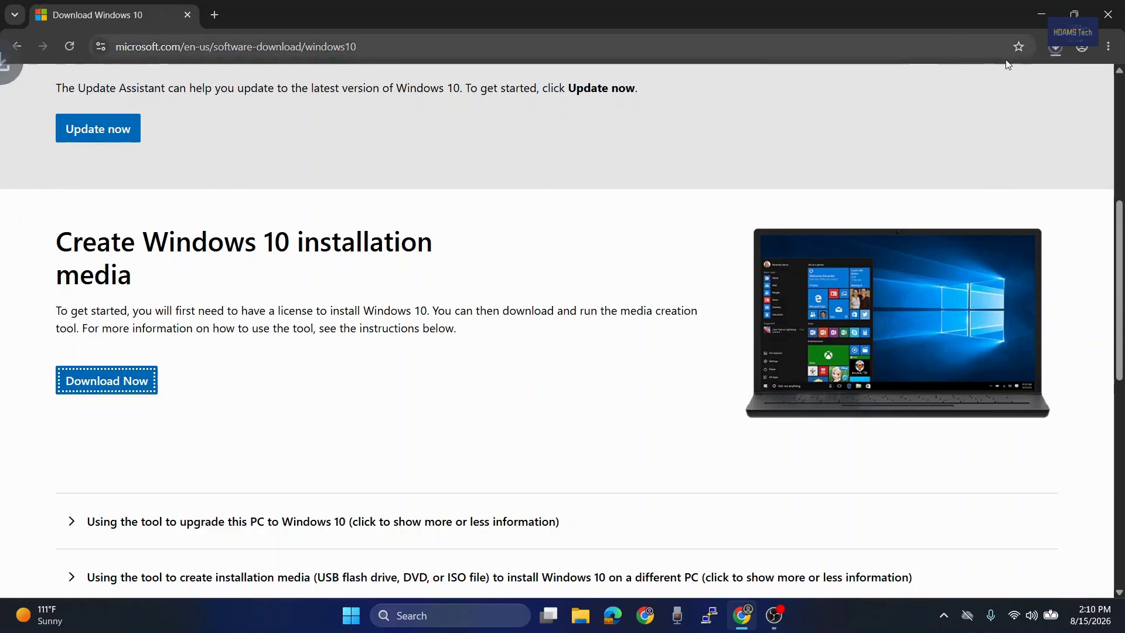
# - Run the downloaded MediaCreationTool_22H2 as administrator from its folder, and minimize the browser and Downloads windows
pyautogui.click(1054, 49)
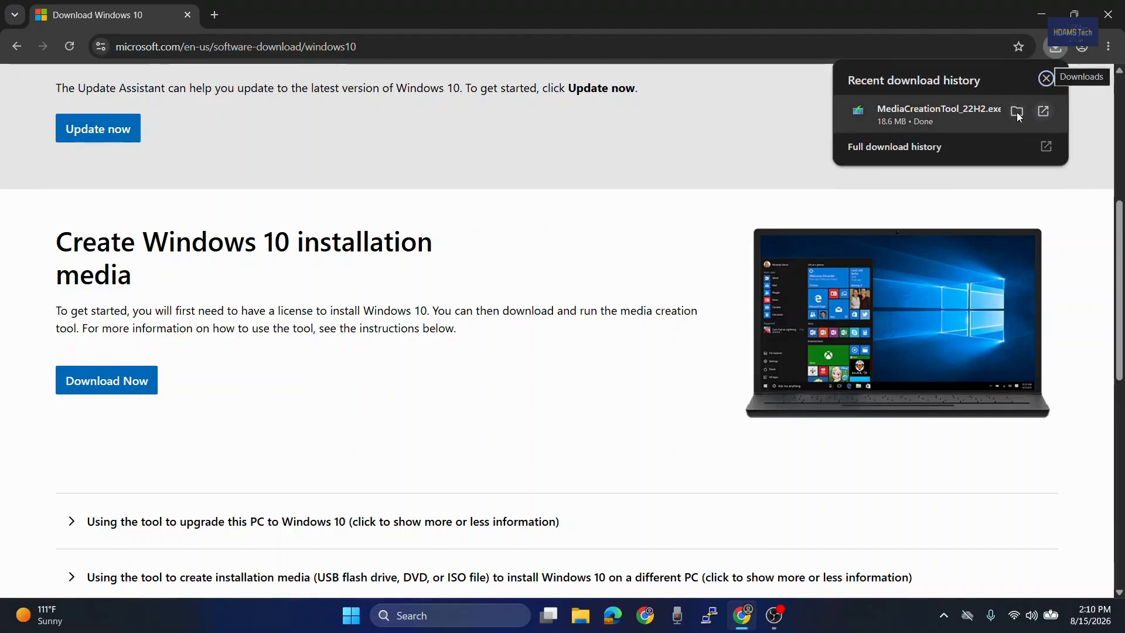
pyautogui.click(1016, 112)
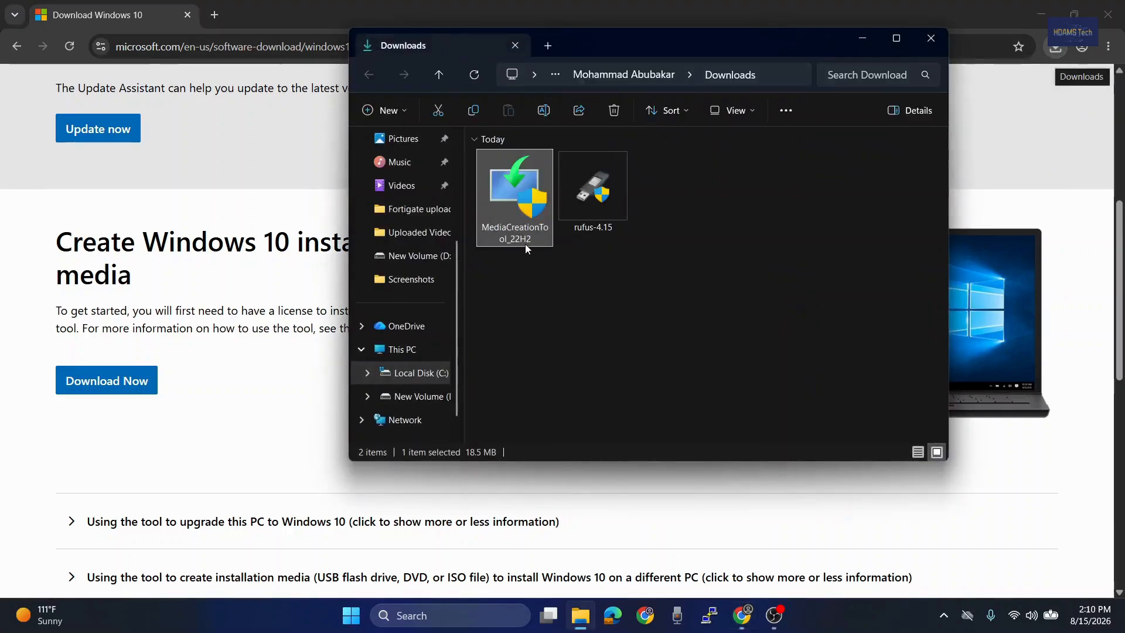
pyautogui.click(729, 238)
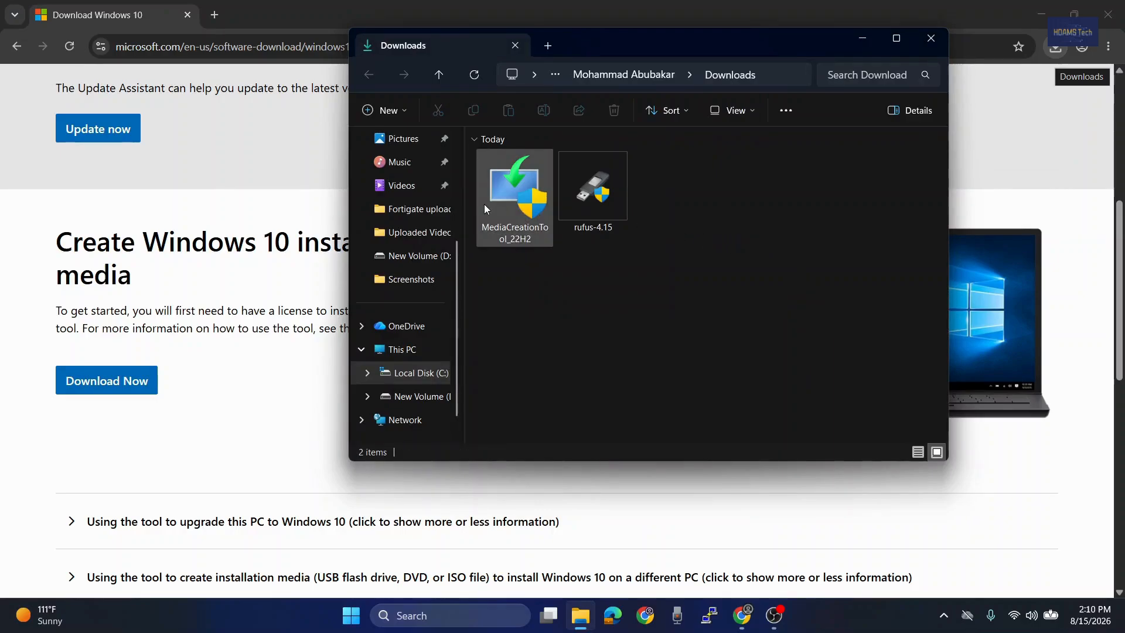
pyautogui.rightClick(516, 188)
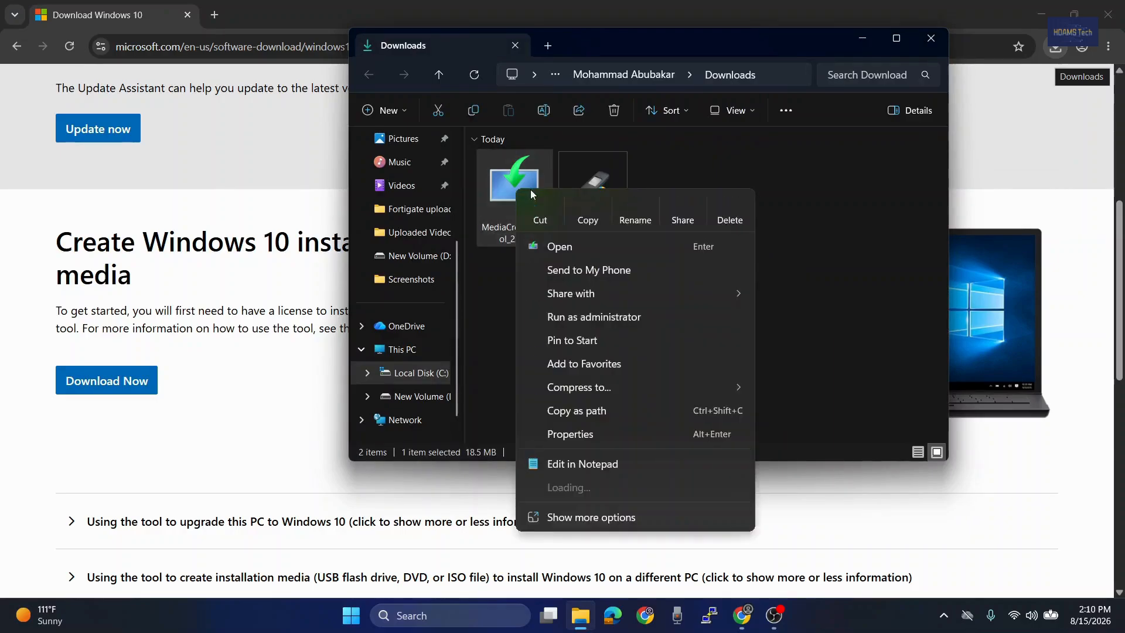
pyautogui.click(578, 318)
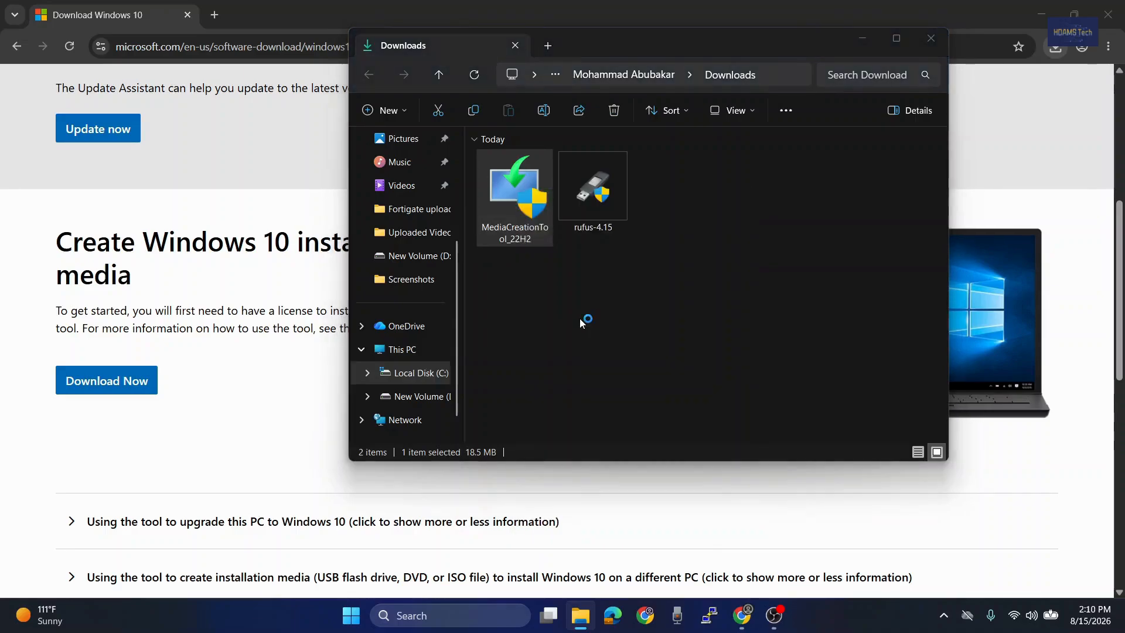
pyautogui.click(1037, 14)
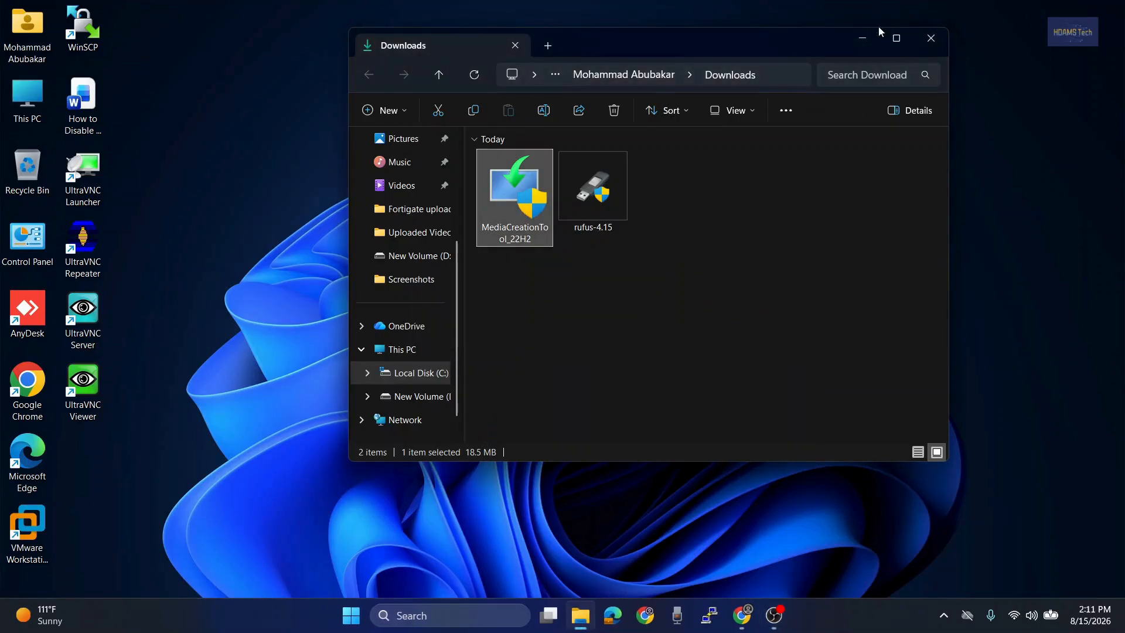
pyautogui.click(863, 37)
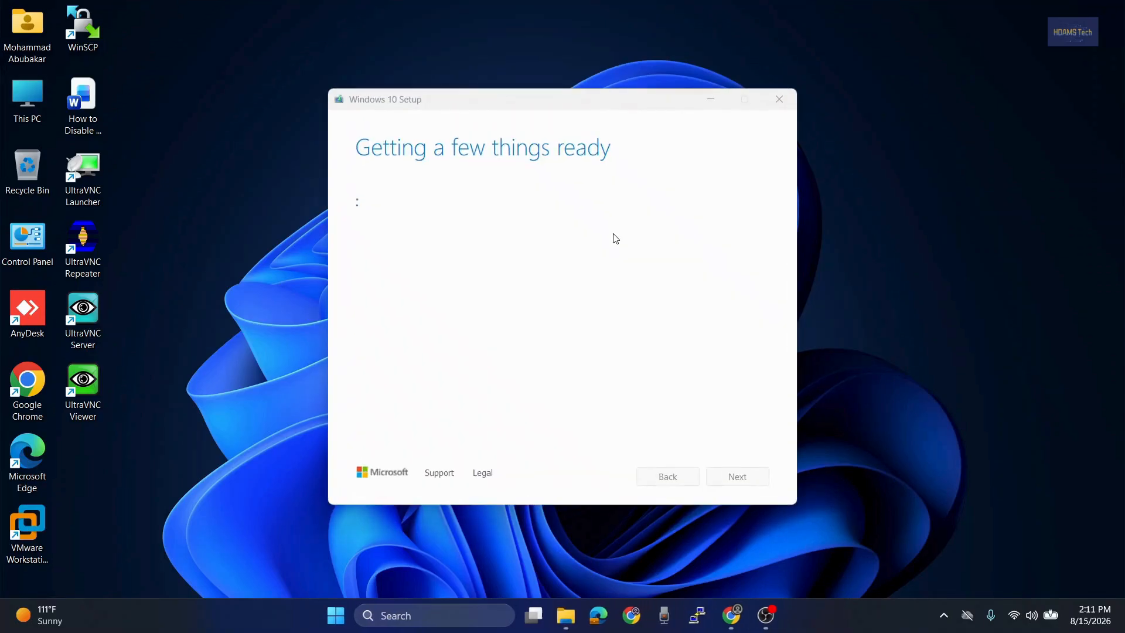
# - Go through the Microsoft software license terms in Windows 10 Setup to the end and accept them
pyautogui.moveTo(561, 101); pyautogui.dragTo(579, 103)
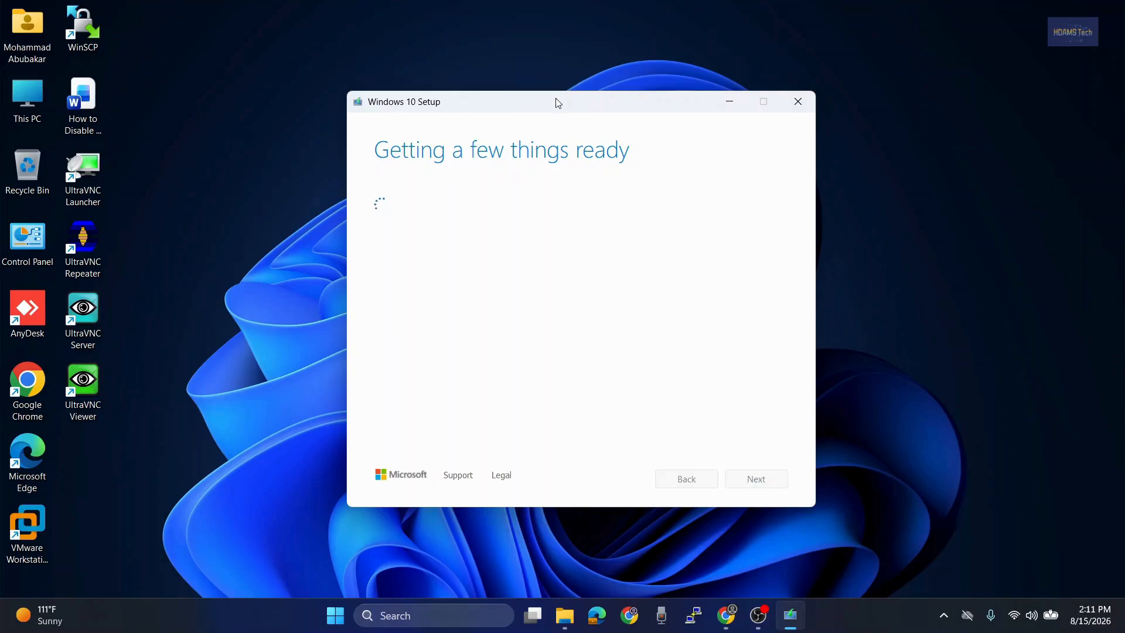
pyautogui.moveTo(558, 102); pyautogui.dragTo(523, 105)
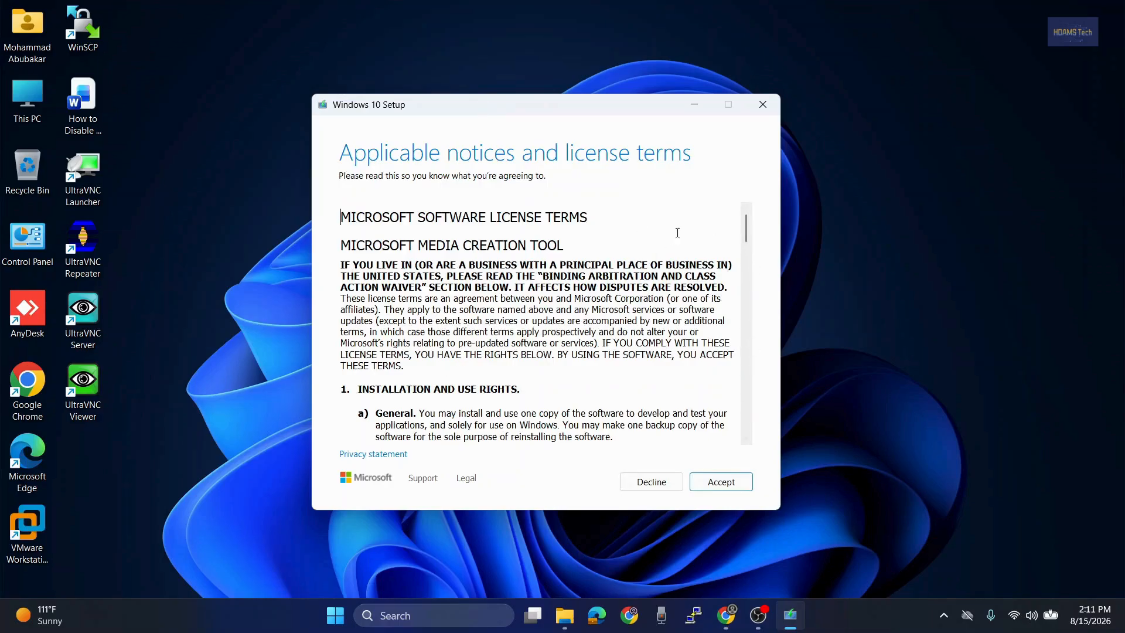
pyautogui.moveTo(747, 233); pyautogui.dragTo(738, 440)
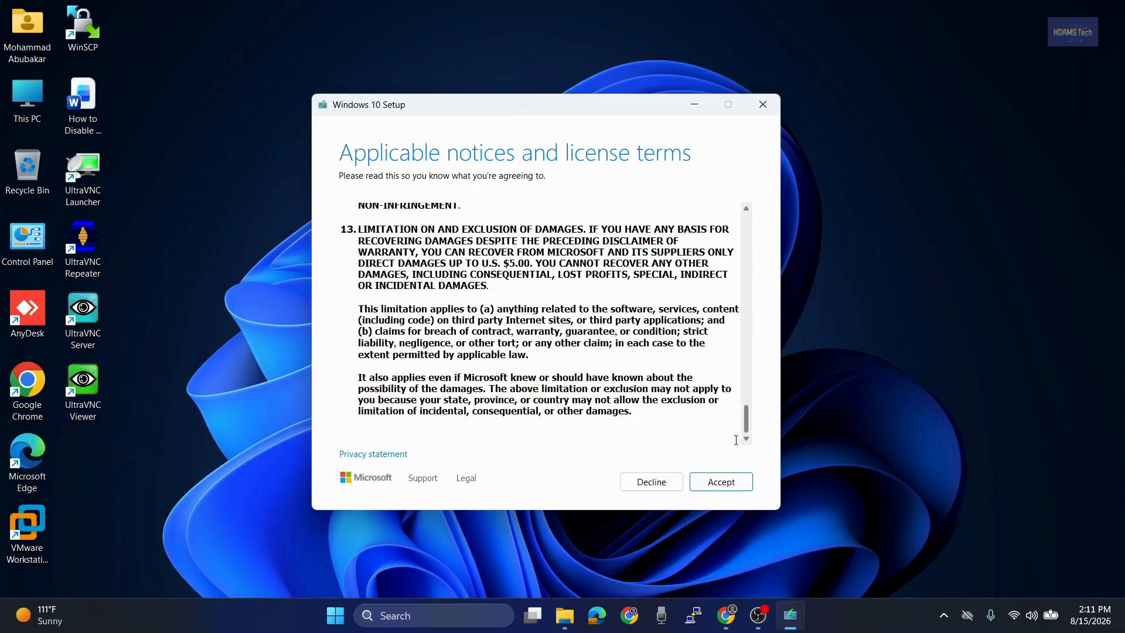
pyautogui.click(725, 484)
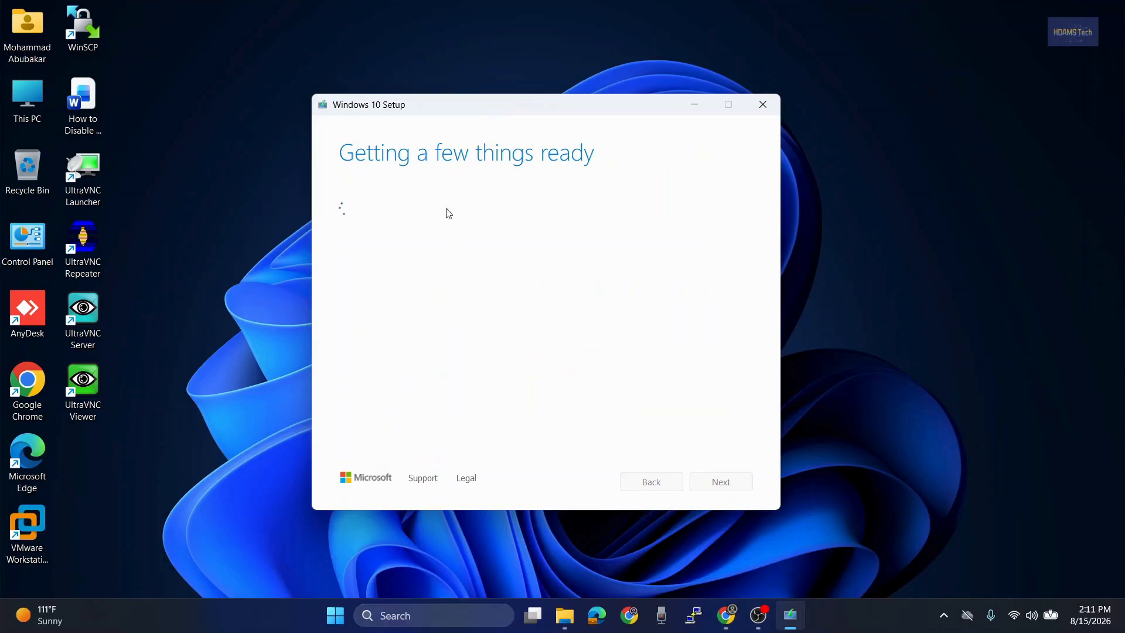
# - Choose to create installation media (USB flash drive, DVD, or ISO file) for another PC and continue
pyautogui.moveTo(462, 104); pyautogui.dragTo(507, 107)
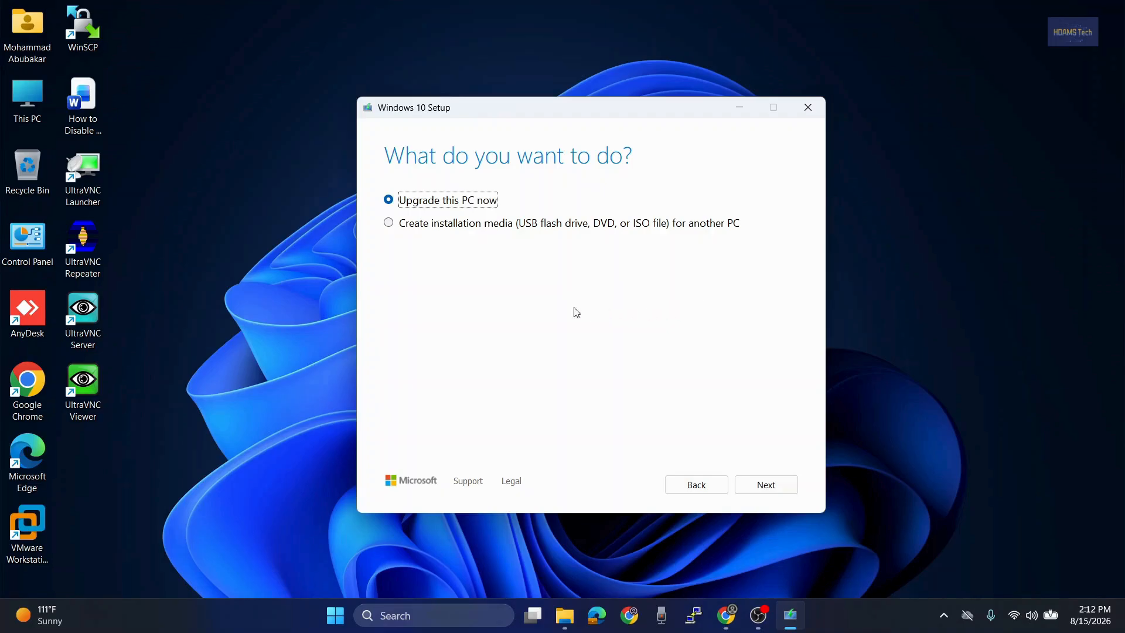
pyautogui.click(450, 226)
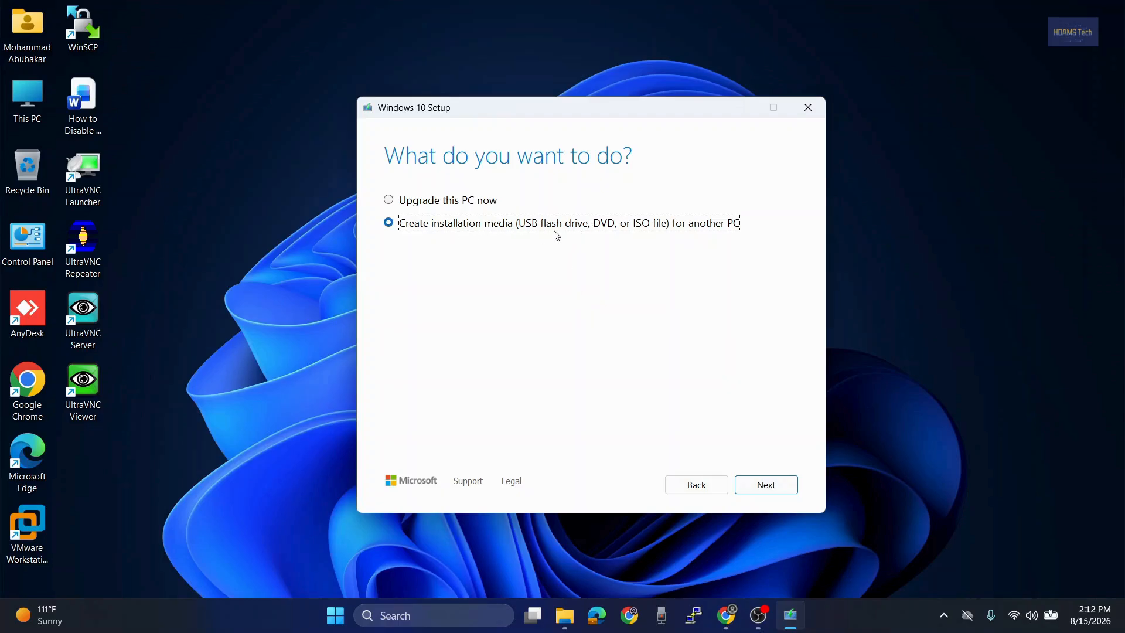
pyautogui.click(766, 492)
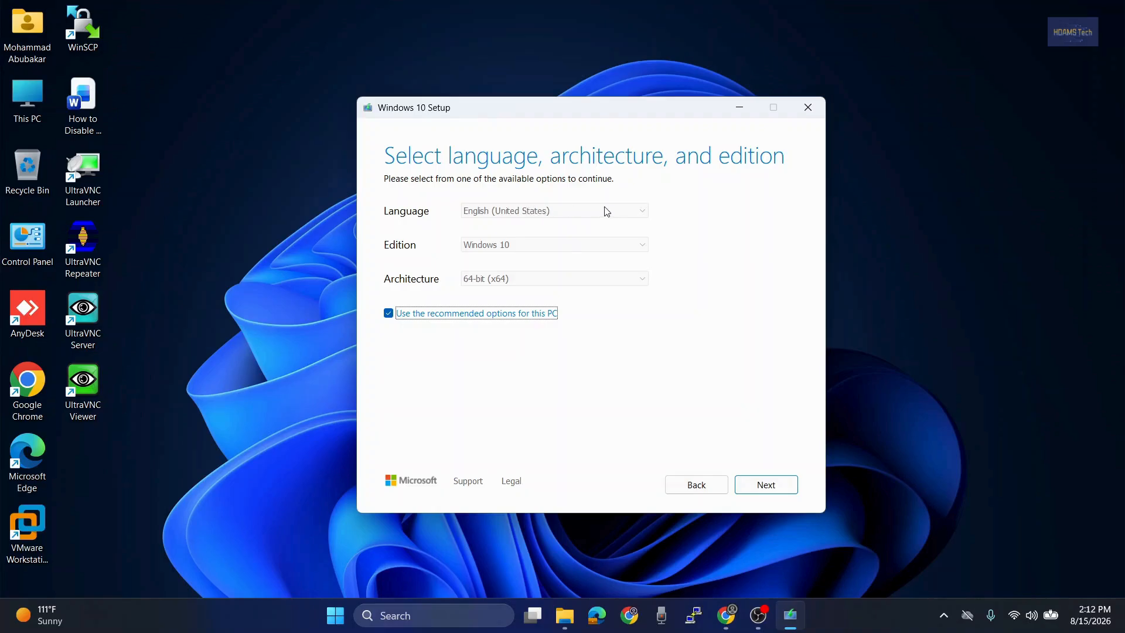
# - Turn off the recommended options for this PC, keep English (United States), and select edition Windows 10 and architecture 64-bit (x64)
pyautogui.click(463, 314)
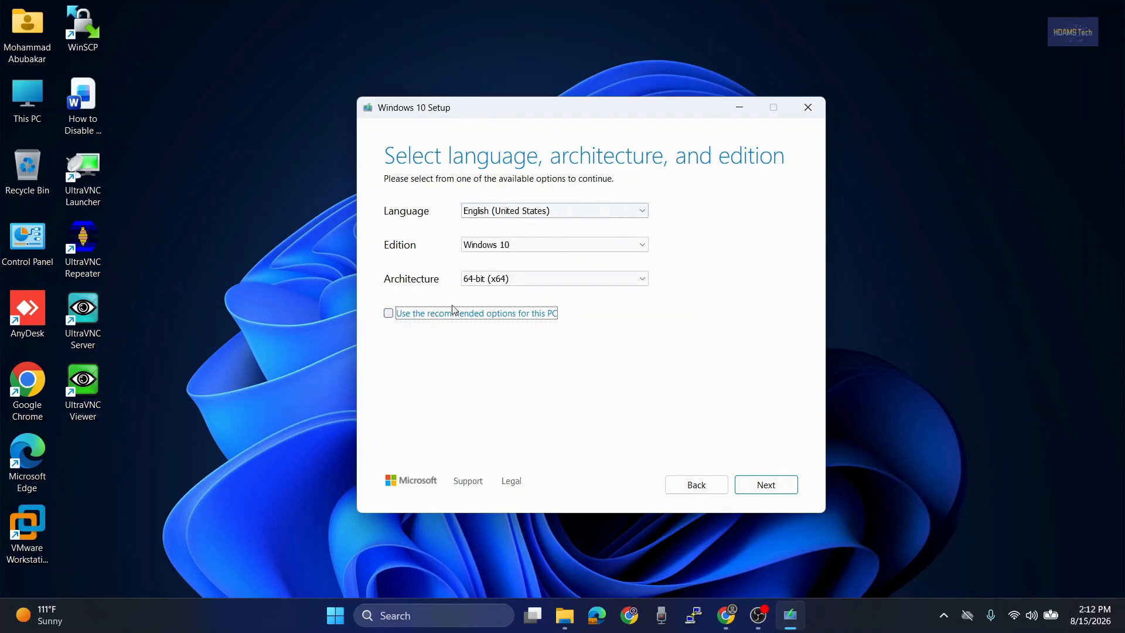
pyautogui.click(576, 211)
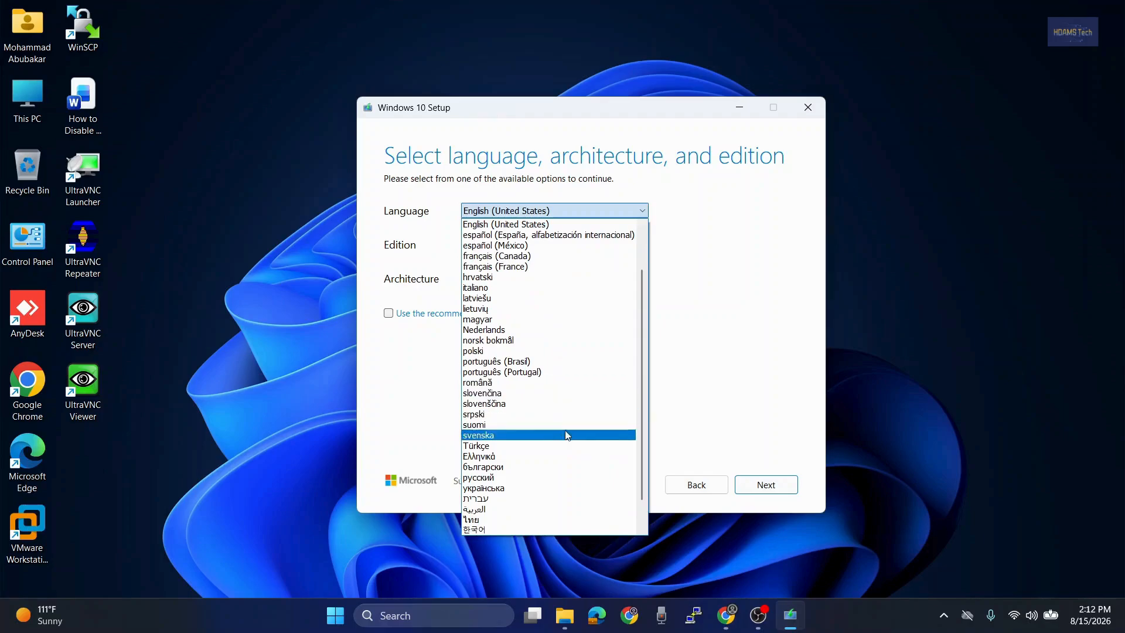
pyautogui.click(716, 319)
pyautogui.click(504, 251)
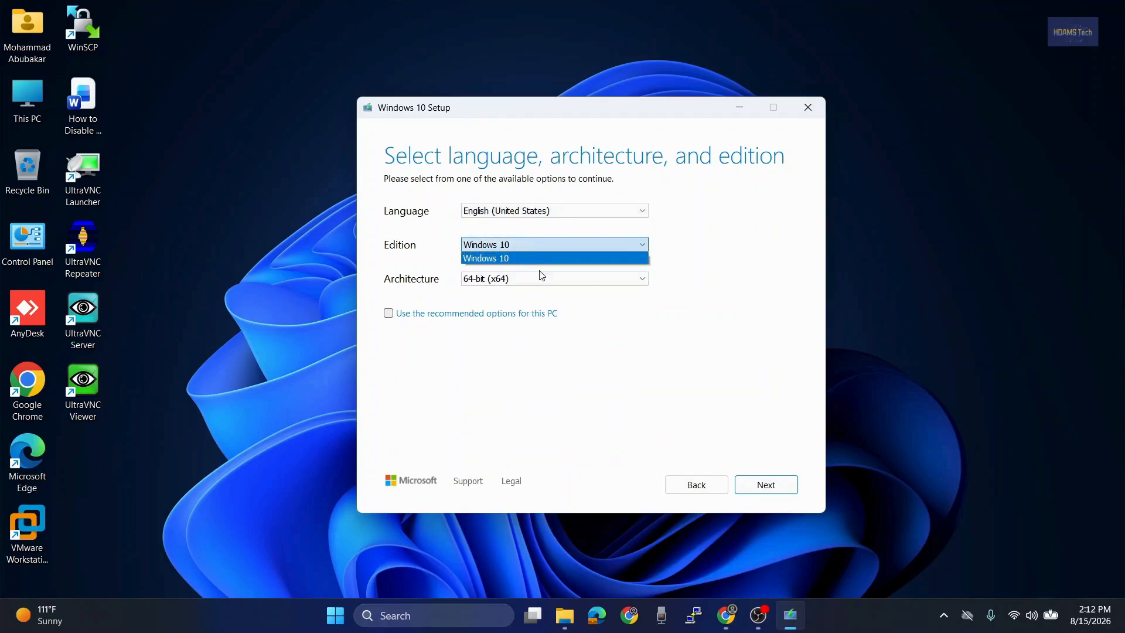
pyautogui.click(529, 264)
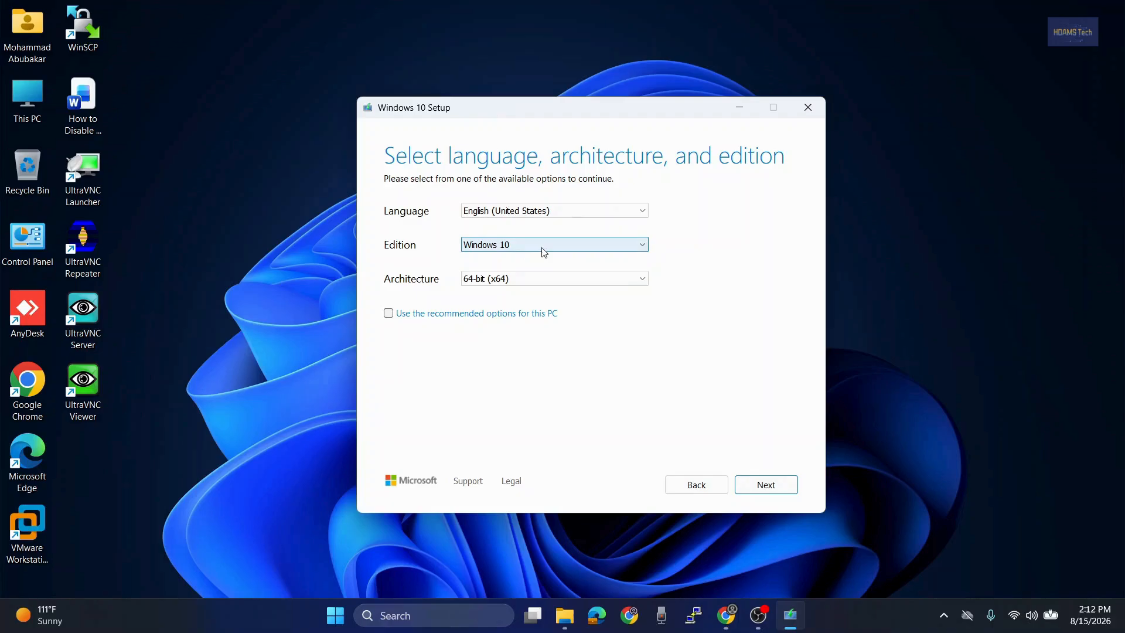
pyautogui.click(525, 282)
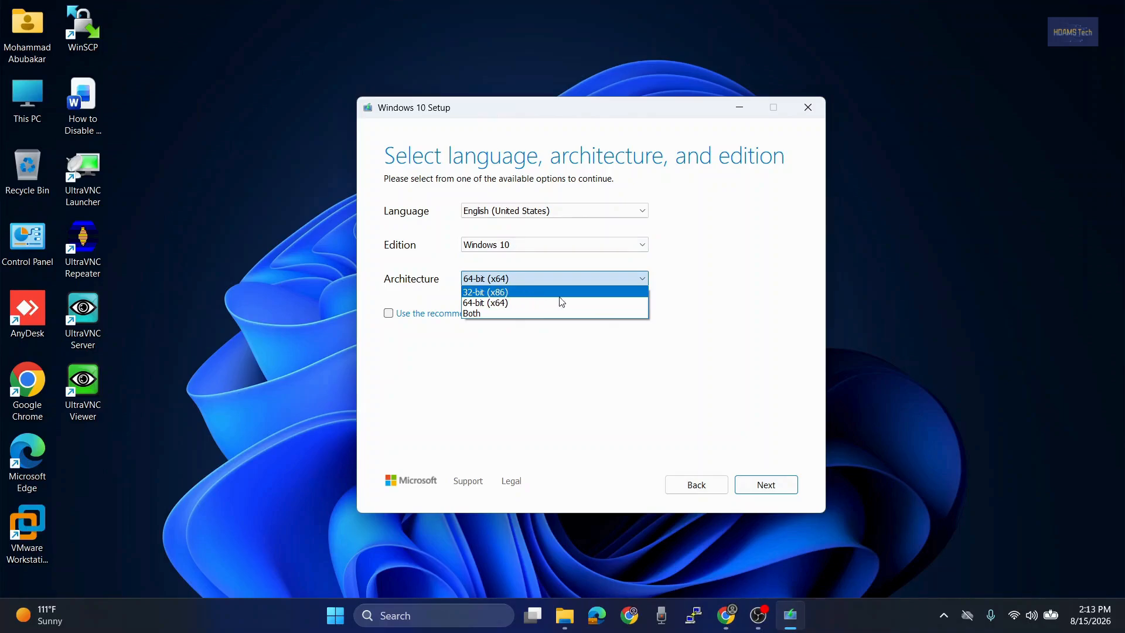
pyautogui.click(480, 302)
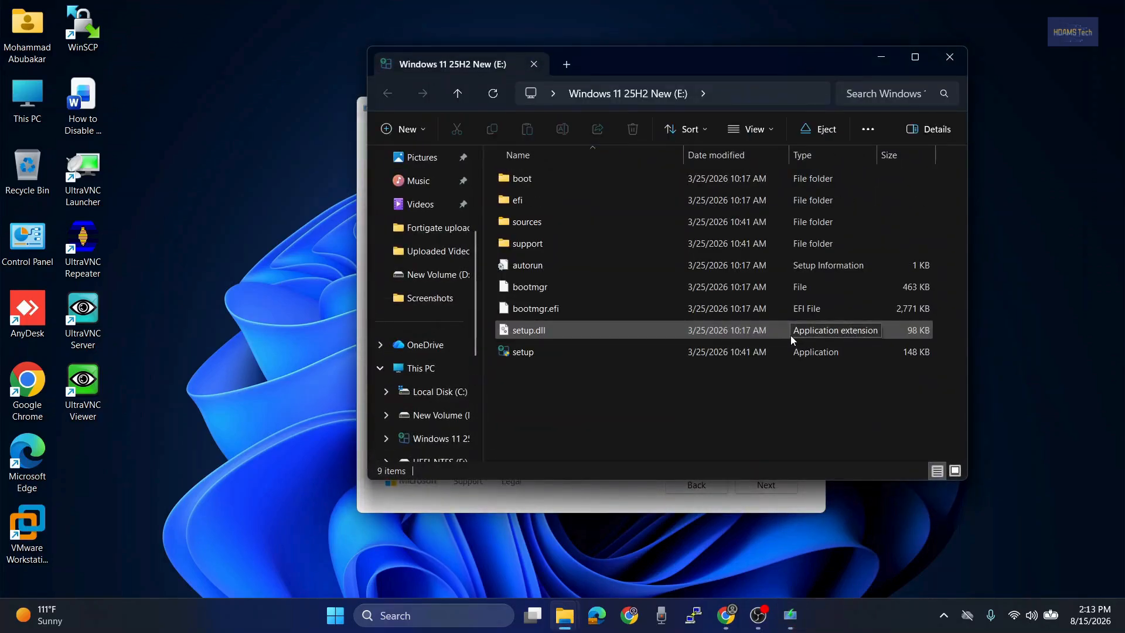
# - Close the two USB drive folder windows, check the connected drives in This PC, and return to Windows 10 Setup
pyautogui.click(938, 57)
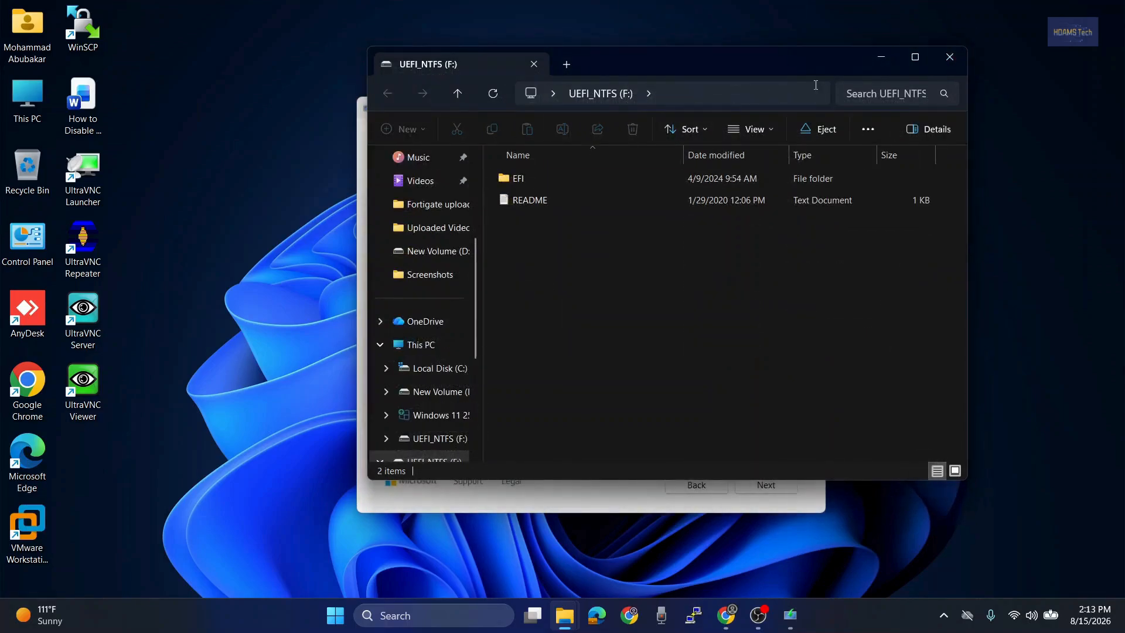
pyautogui.click(950, 57)
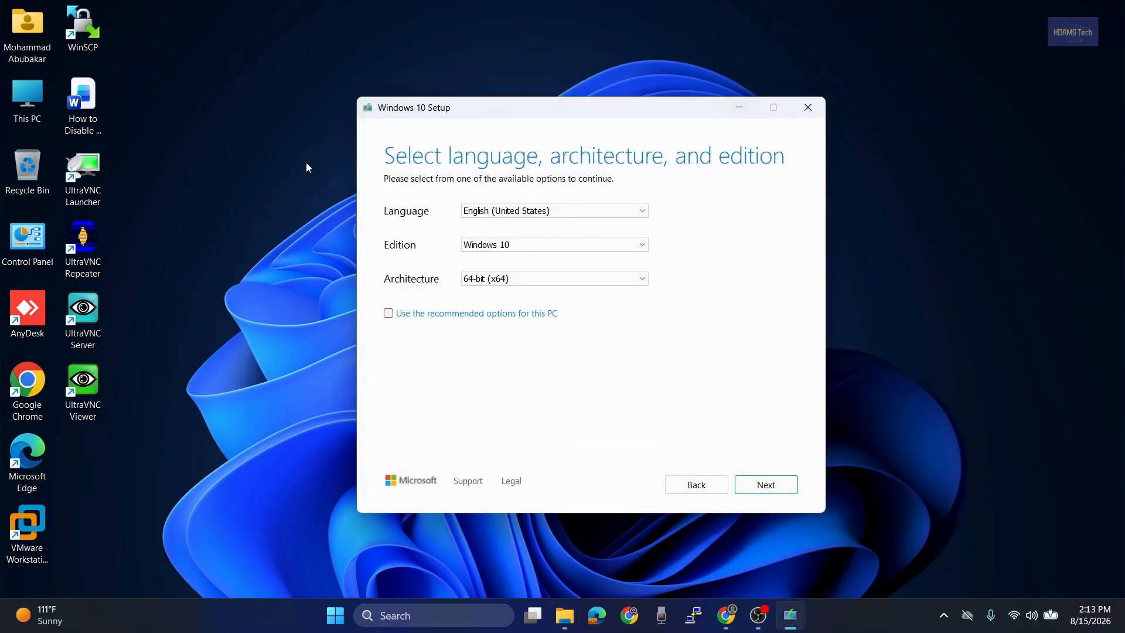
pyautogui.doubleClick(23, 97)
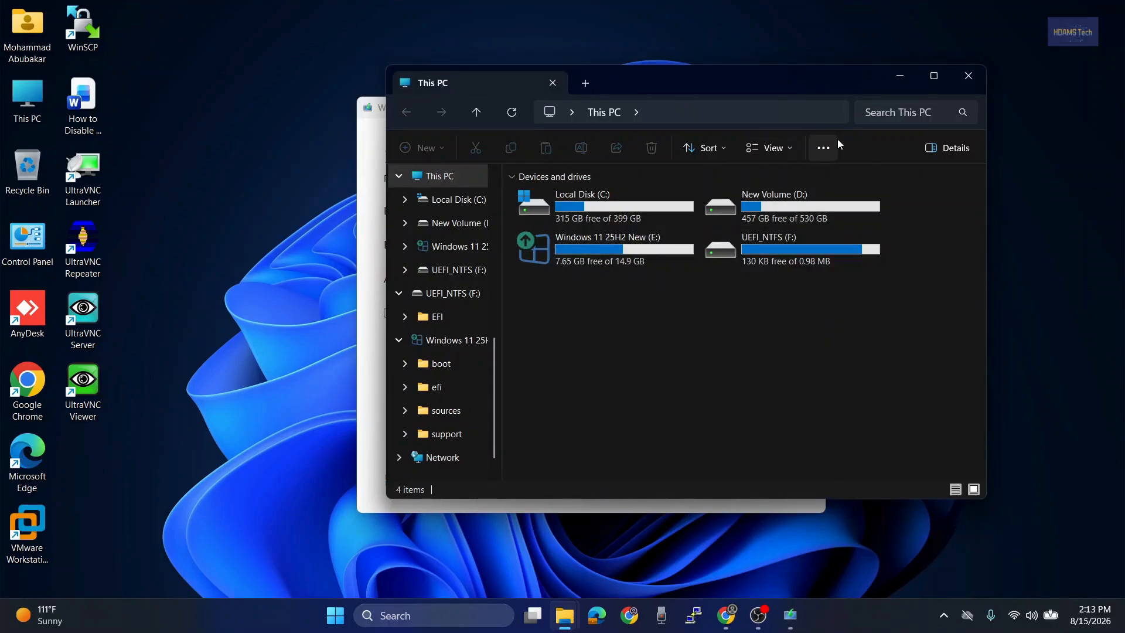
pyautogui.click(978, 79)
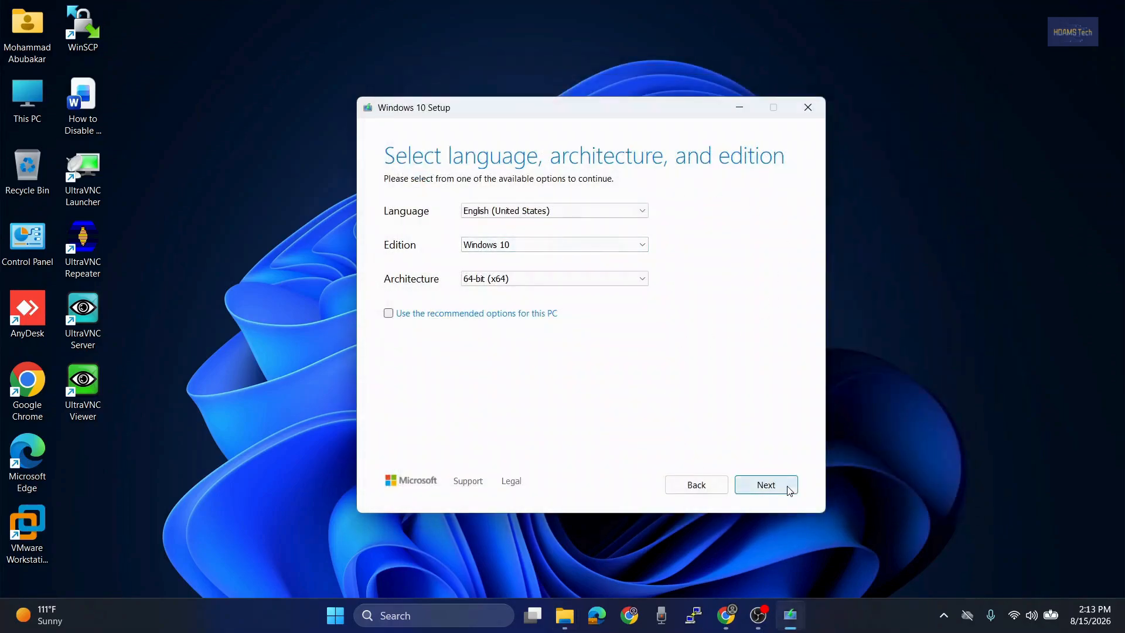
# - Continue to the media choice, choose ISO file, and save it under the name Windows in the Downloads folder
pyautogui.click(765, 484)
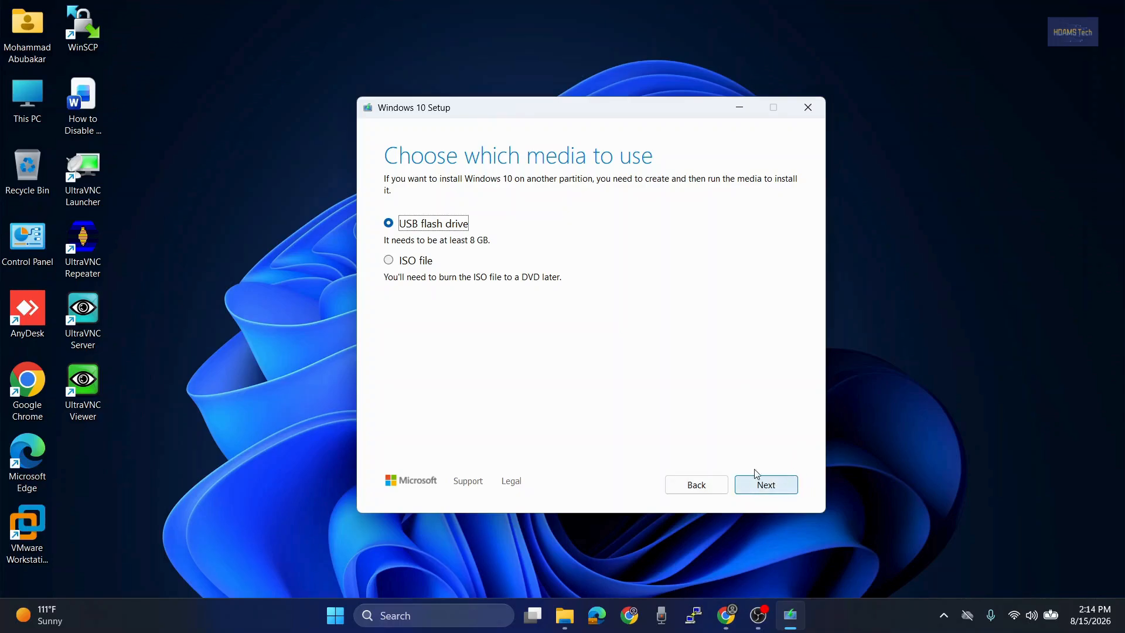
pyautogui.click(412, 260)
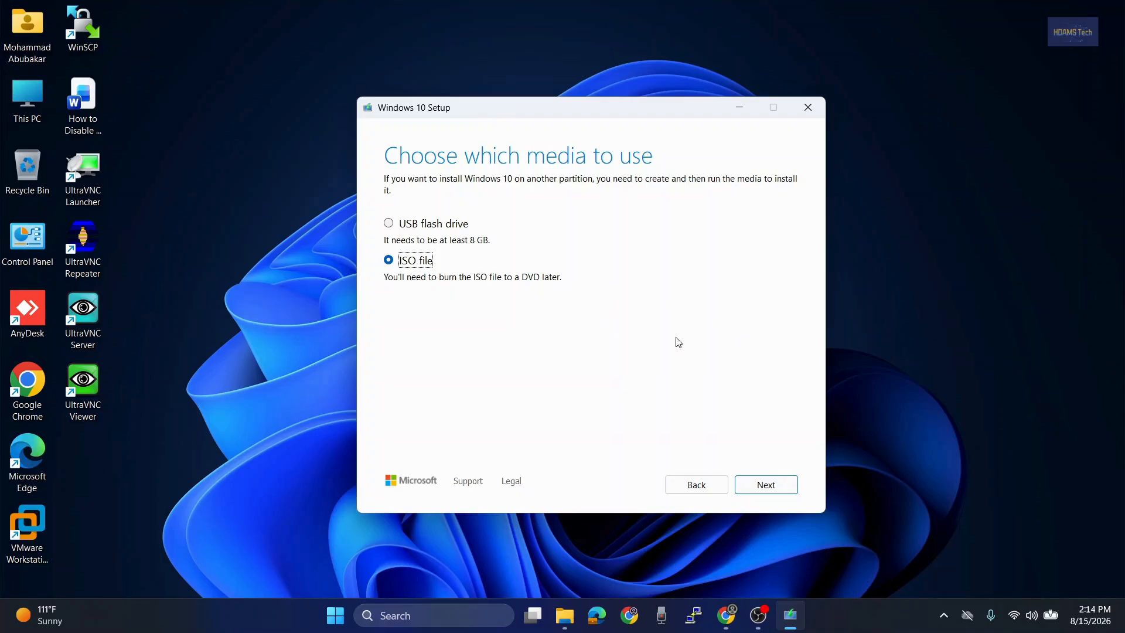
pyautogui.click(764, 494)
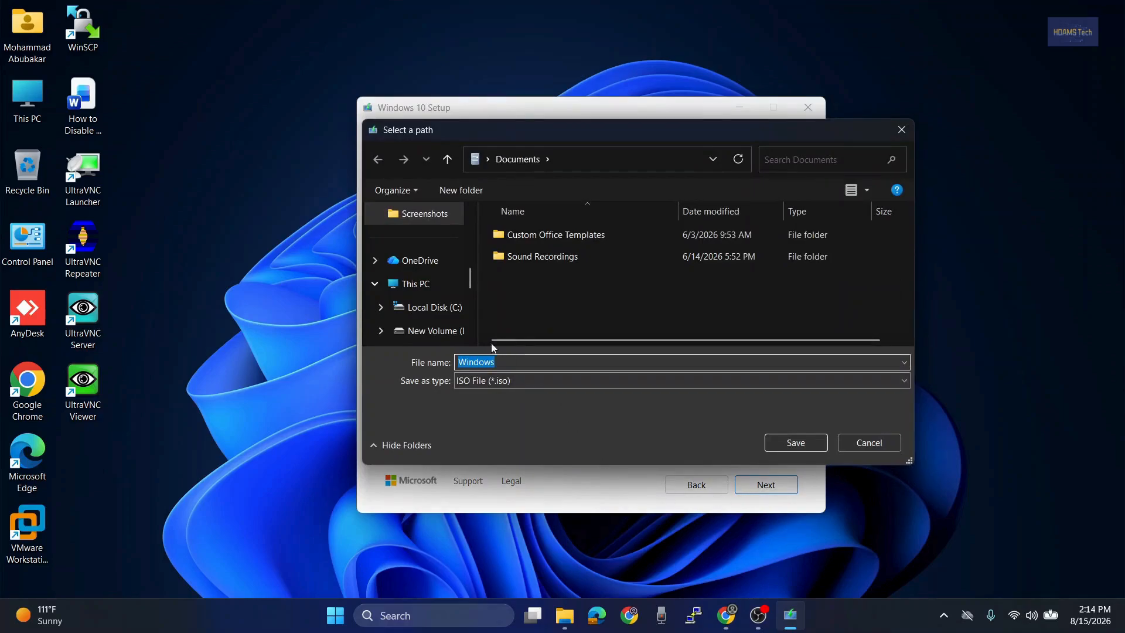
pyautogui.moveTo(469, 285); pyautogui.dragTo(462, 226)
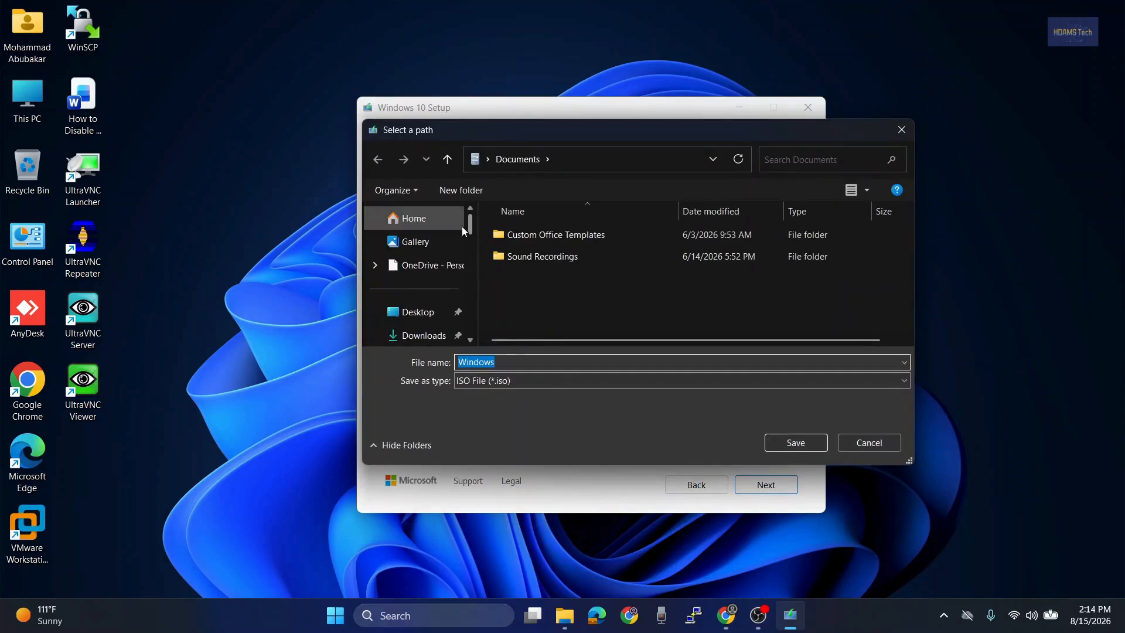
pyautogui.click(422, 335)
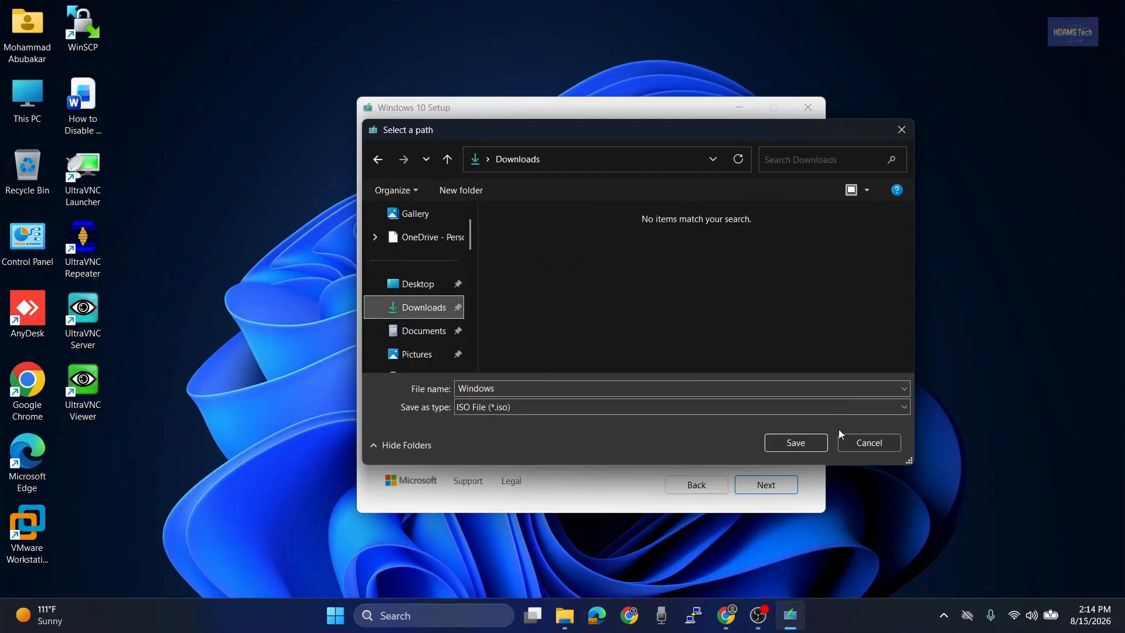
pyautogui.click(795, 443)
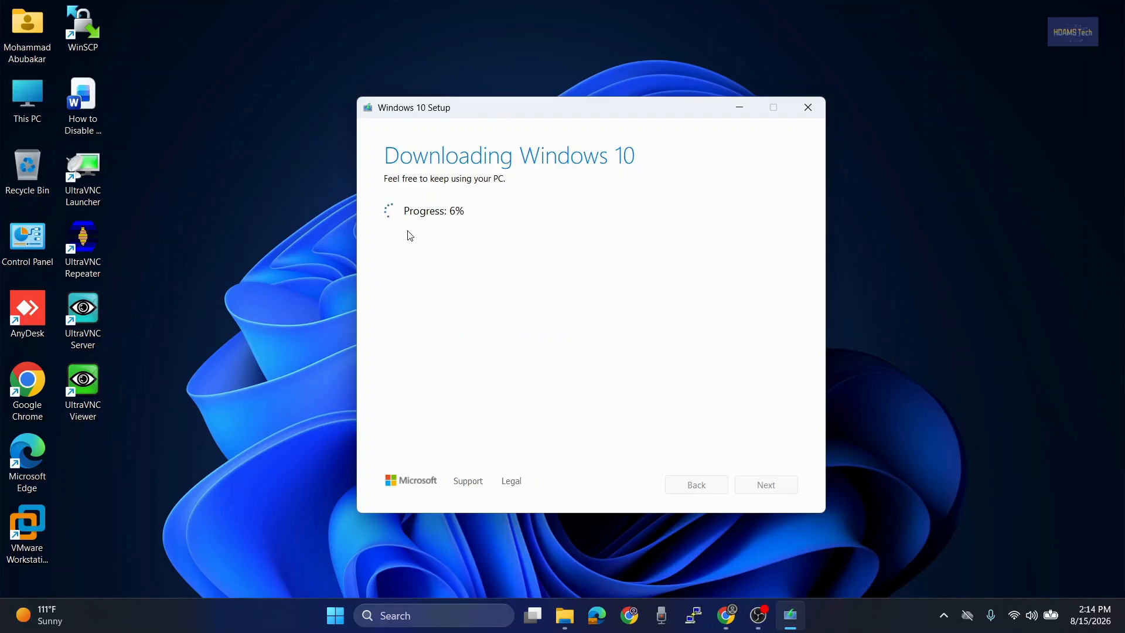
# - Open the Downloads folder from This PC and arrange its window beside the Windows 10 Setup window
pyautogui.doubleClick(27, 99)
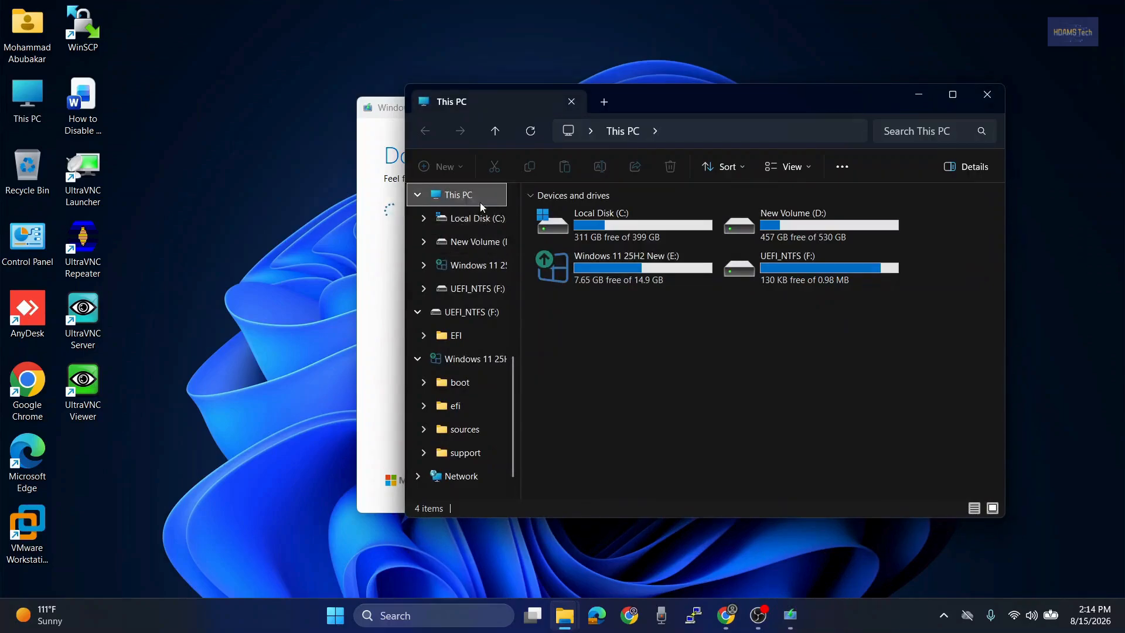
pyautogui.scroll(5, 512, 202)
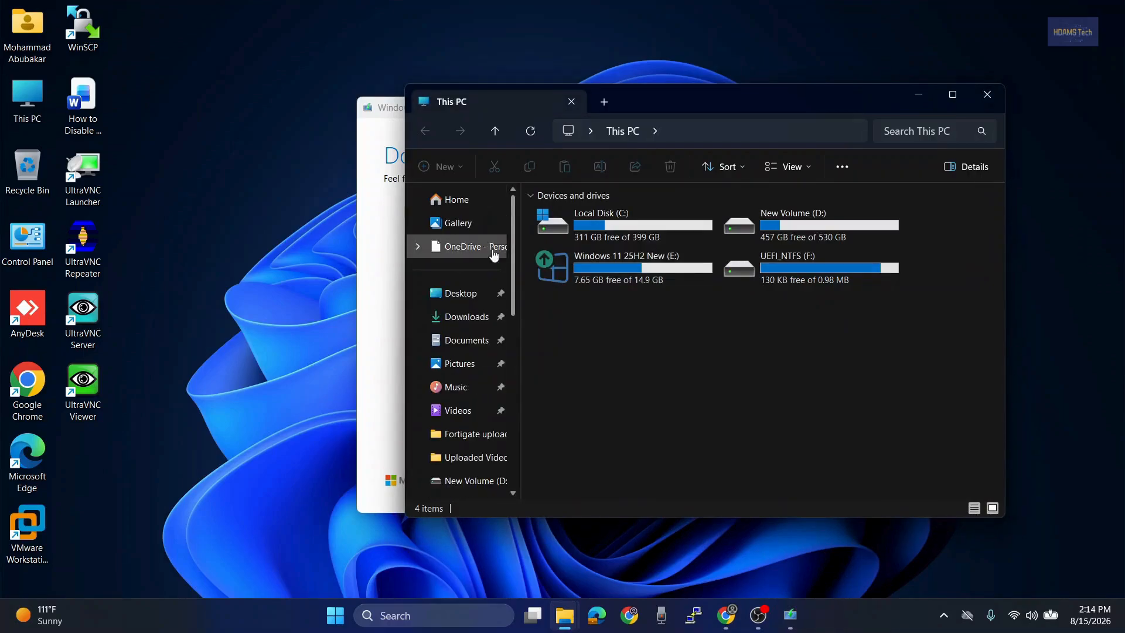
pyautogui.click(467, 315)
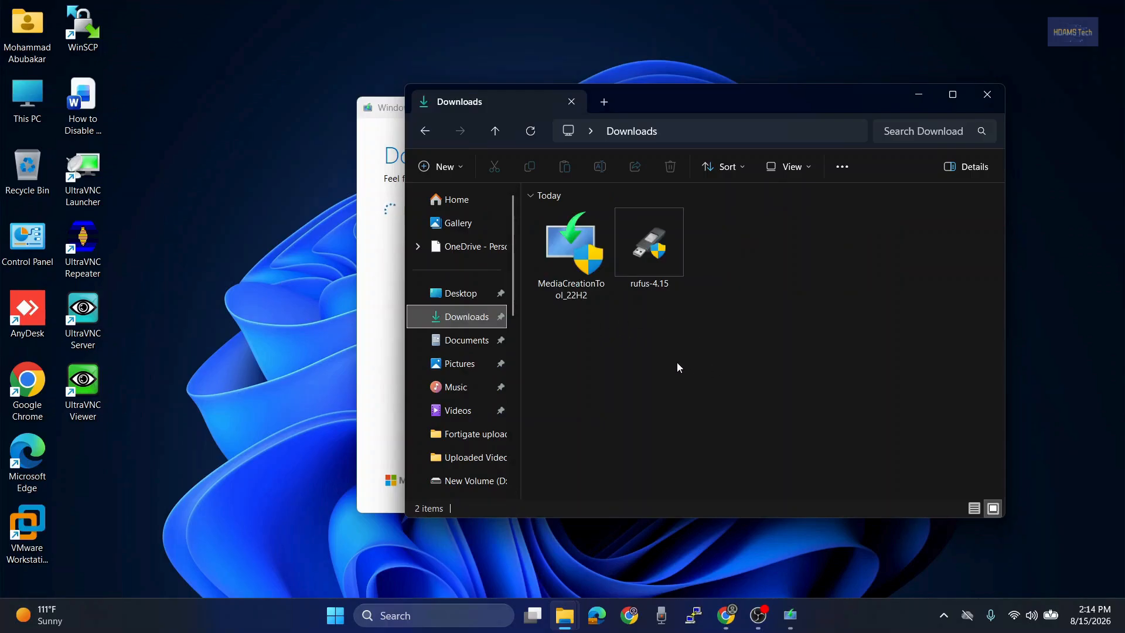
pyautogui.moveTo(690, 107); pyautogui.dragTo(812, 130)
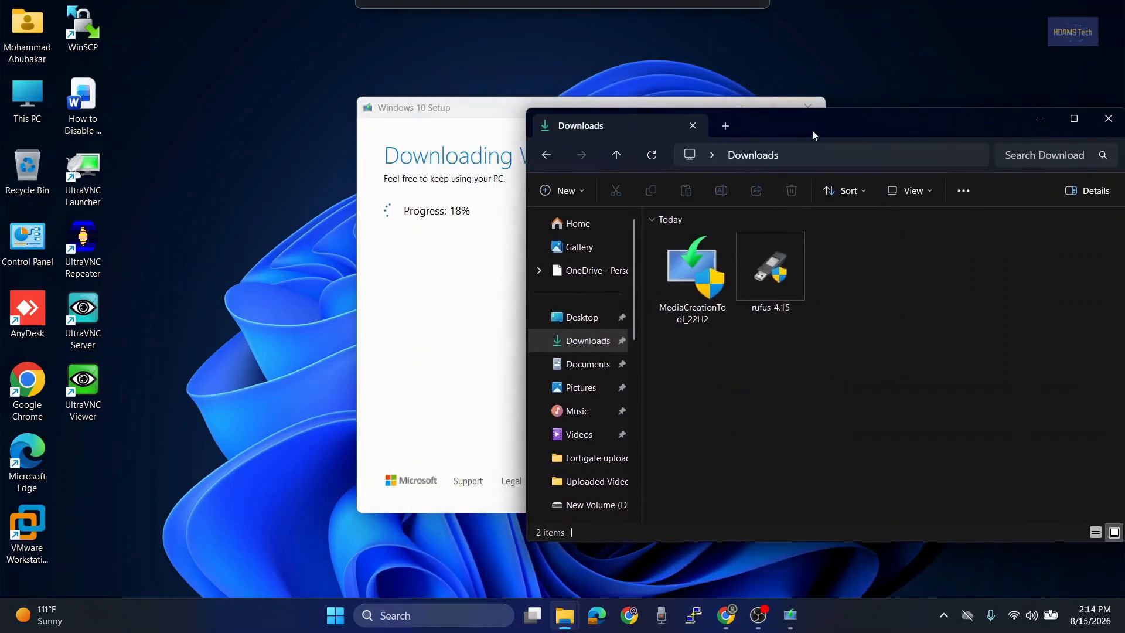
pyautogui.click(468, 316)
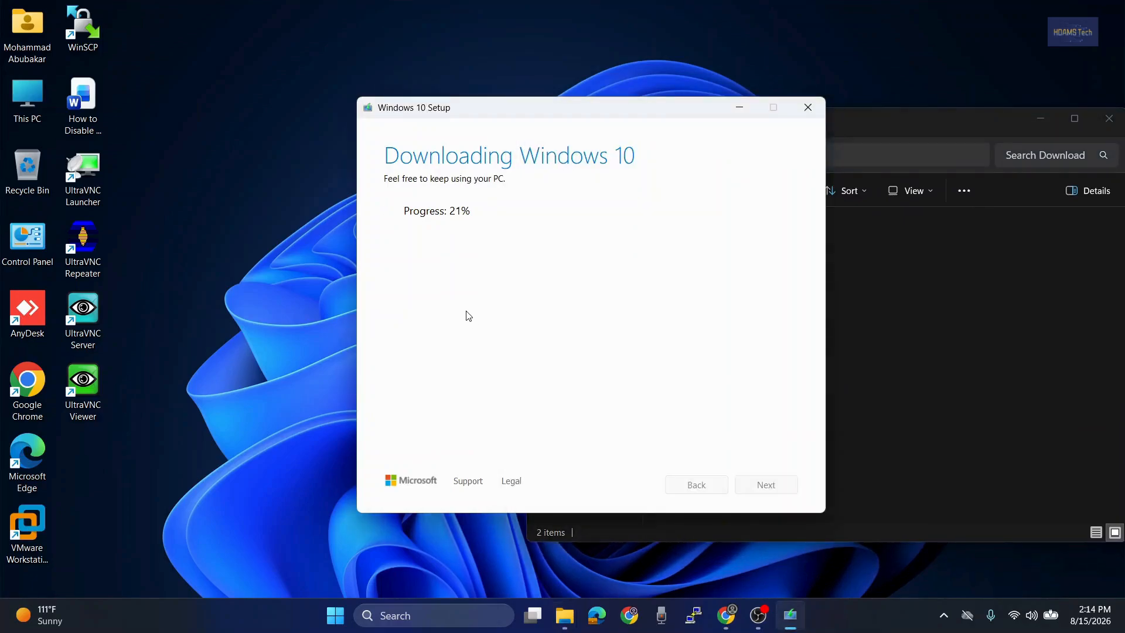
pyautogui.moveTo(596, 114); pyautogui.dragTo(504, 126)
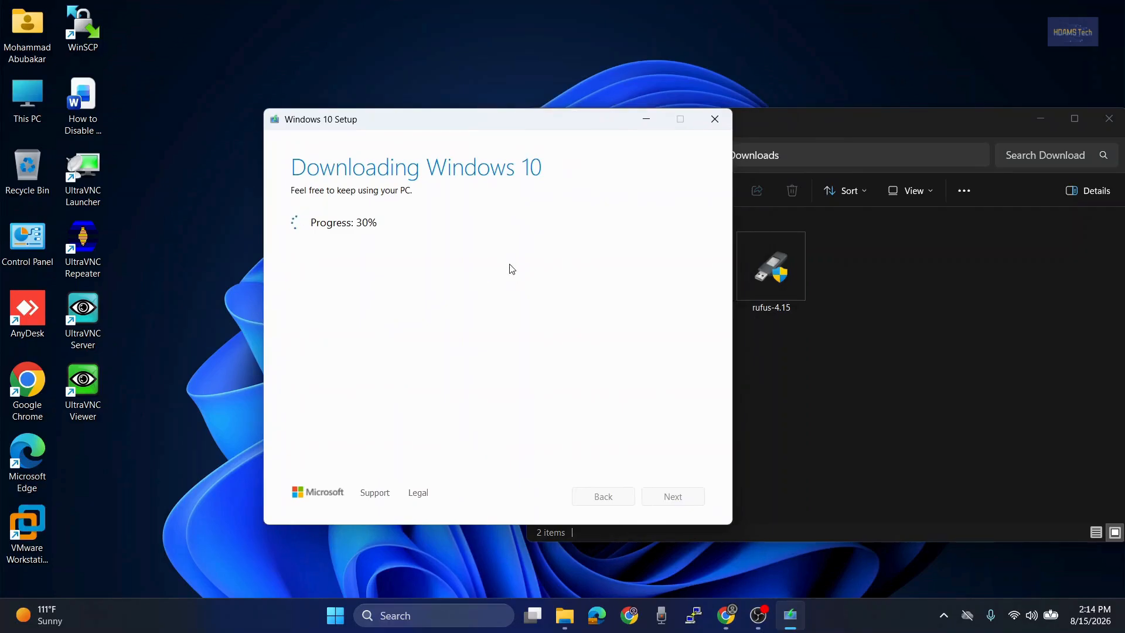
pyautogui.click(782, 387)
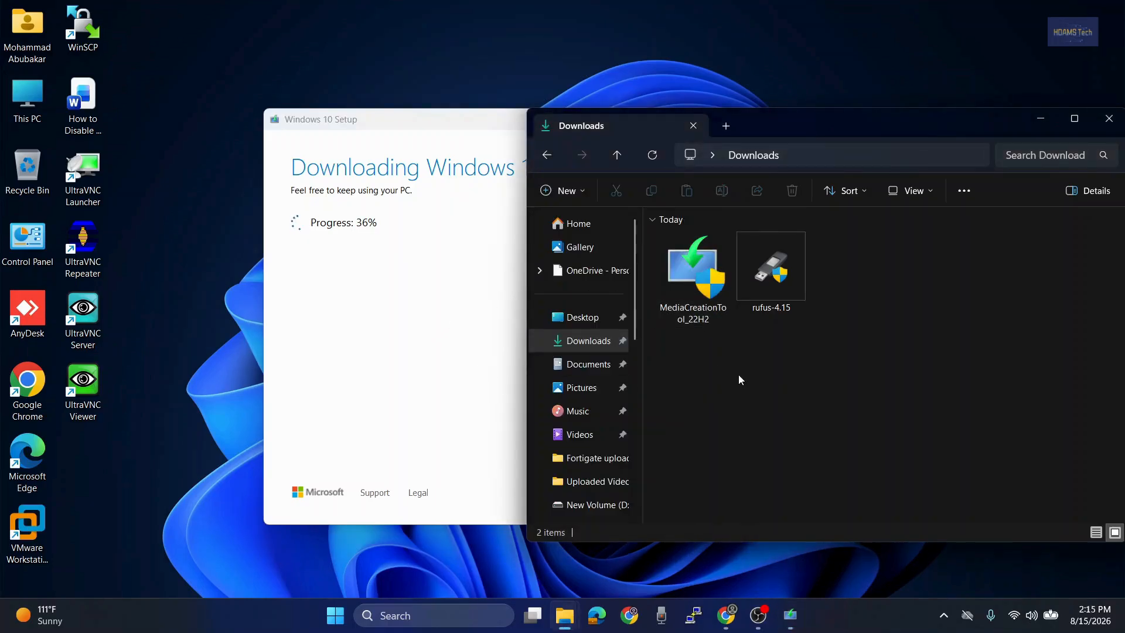
pyautogui.click(692, 316)
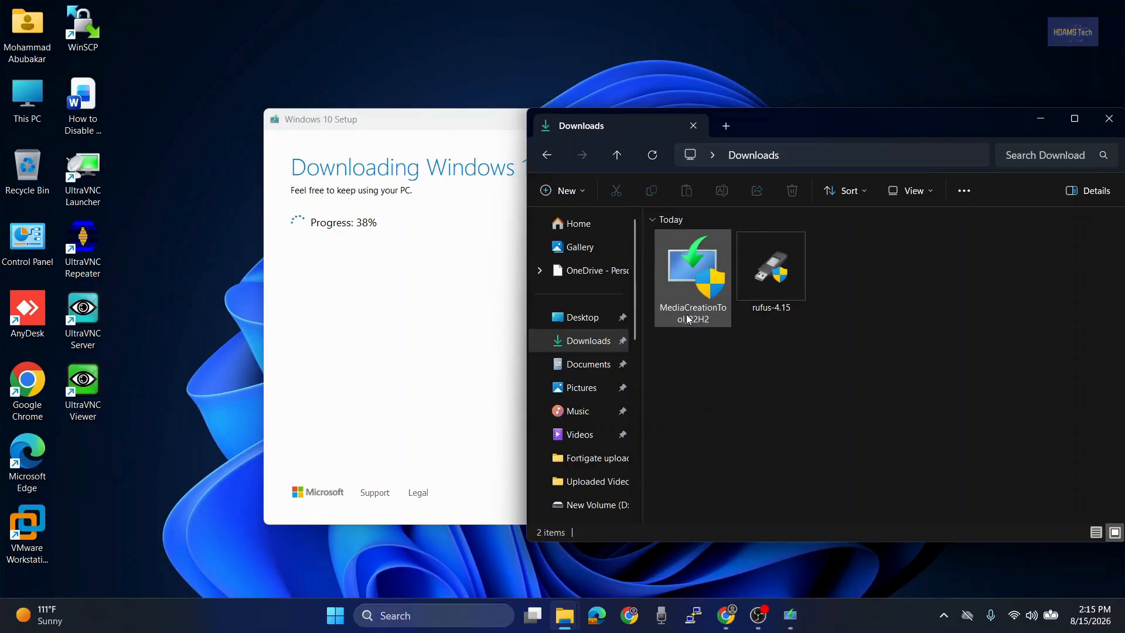
pyautogui.click(459, 274)
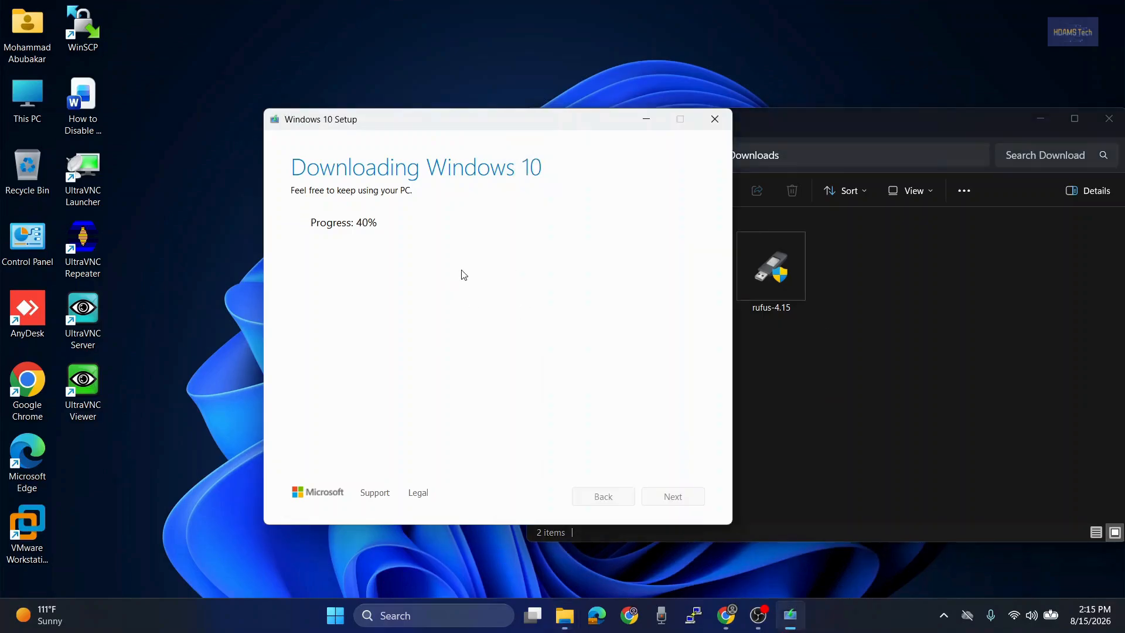
pyautogui.click(763, 353)
pyautogui.click(677, 283)
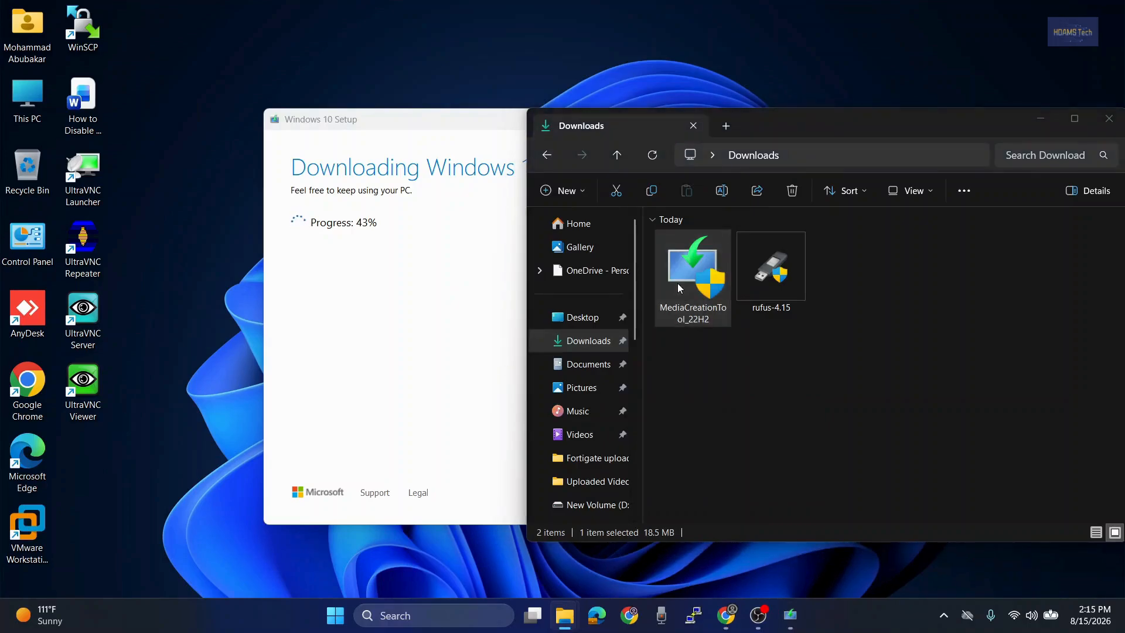
pyautogui.click(437, 422)
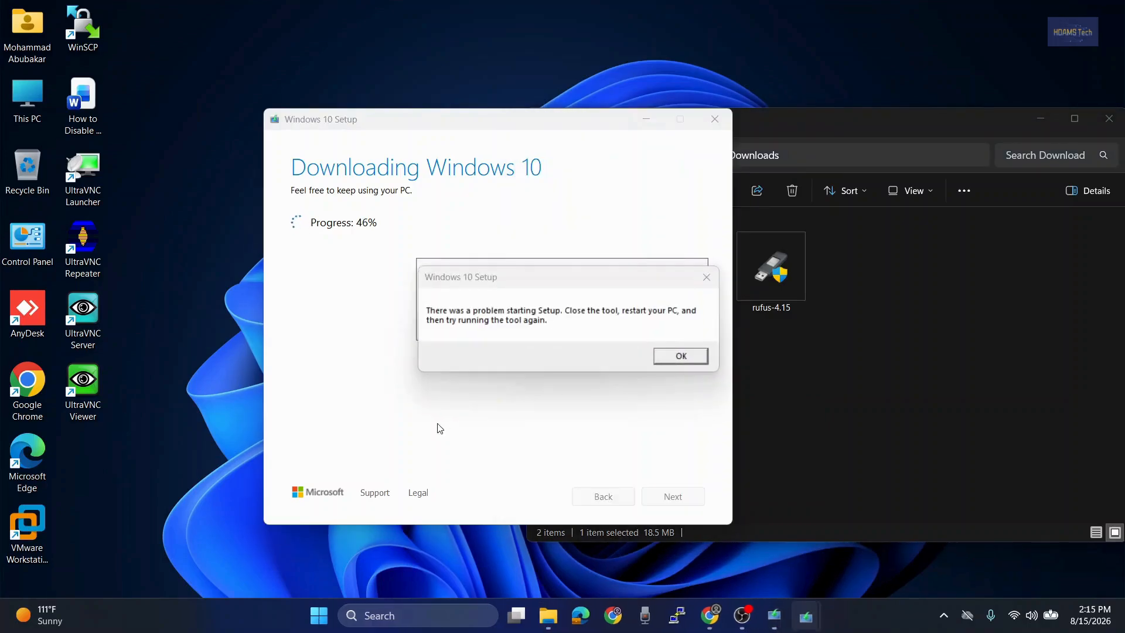
pyautogui.click(665, 360)
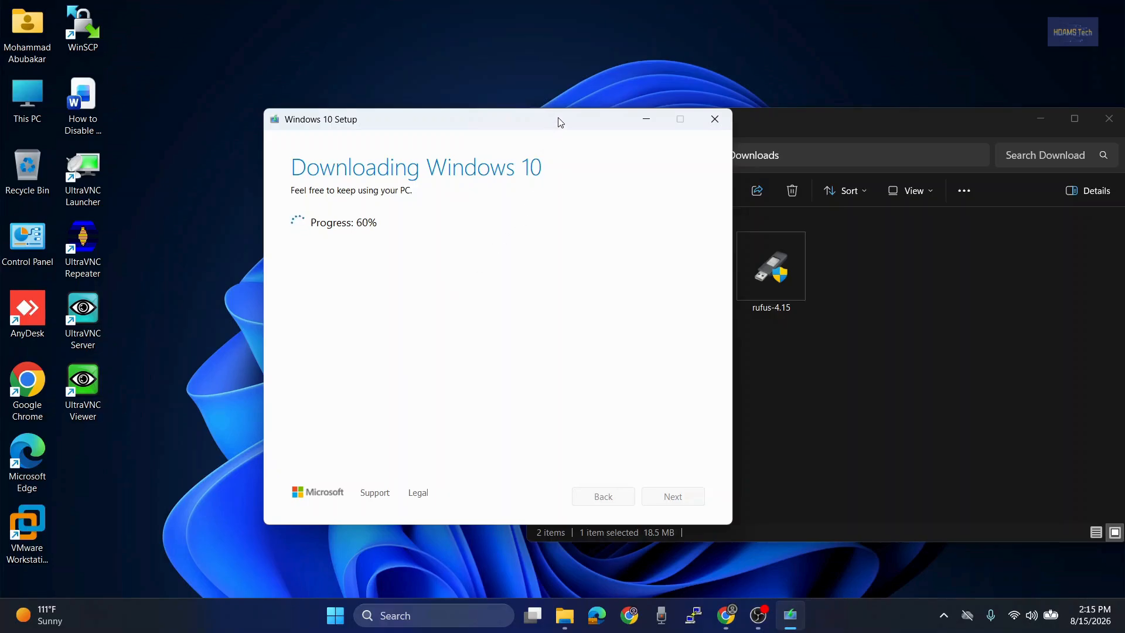
# - Move the Windows 10 Setup window off the Downloads files and monitor the Windows 10 download and verification until setup completes
pyautogui.moveTo(559, 118); pyautogui.dragTo(466, 122)
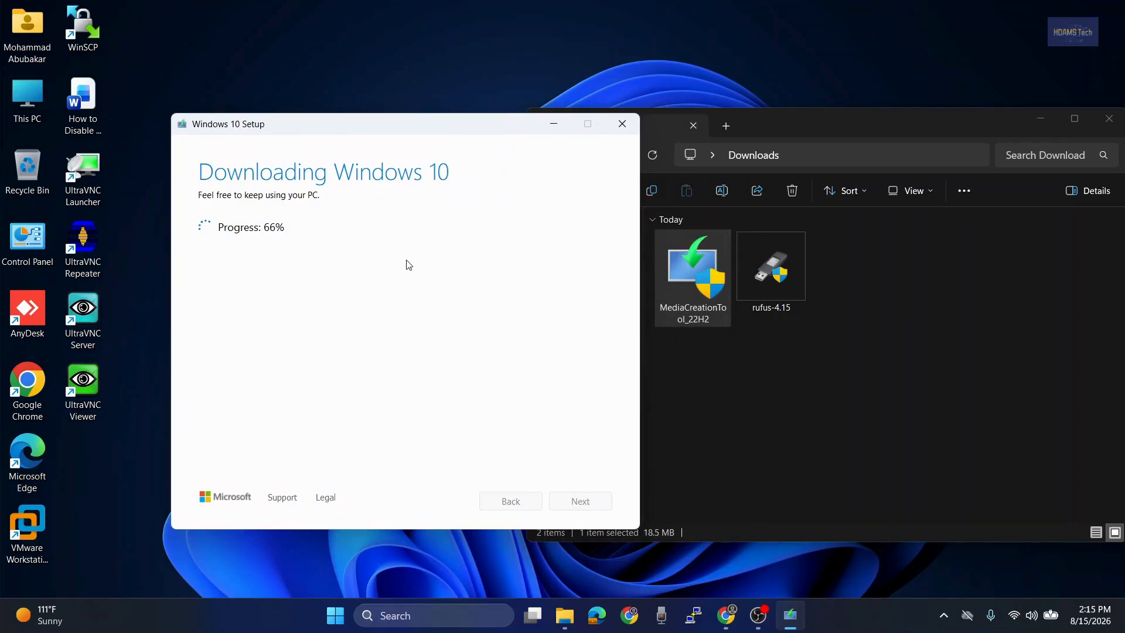
pyautogui.click(774, 406)
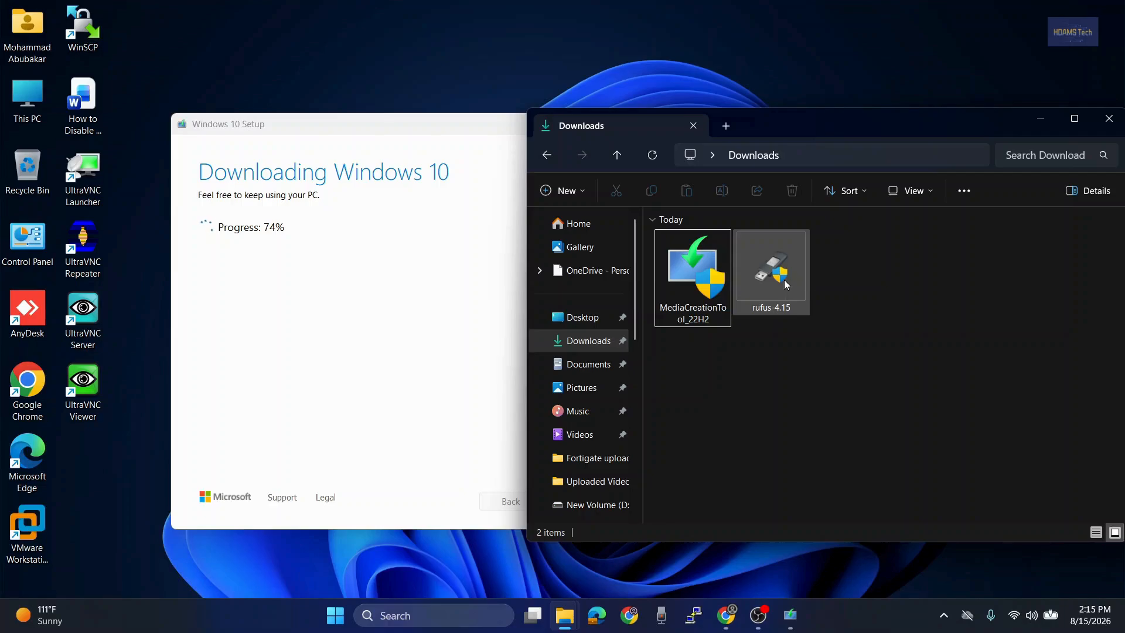
pyautogui.moveTo(786, 283)
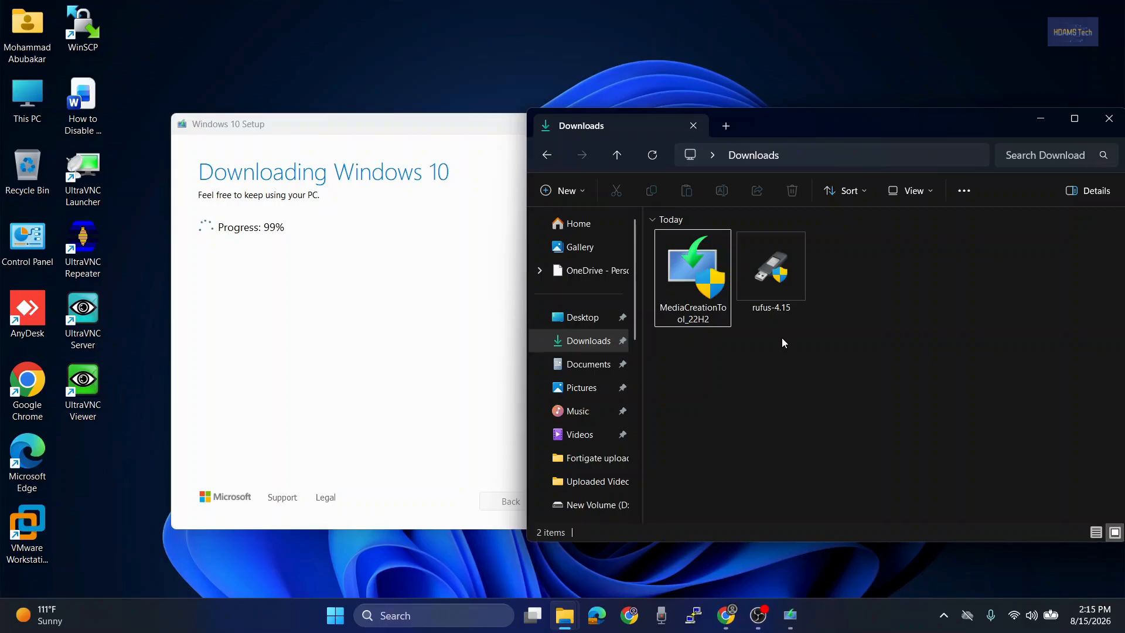
pyautogui.click(454, 345)
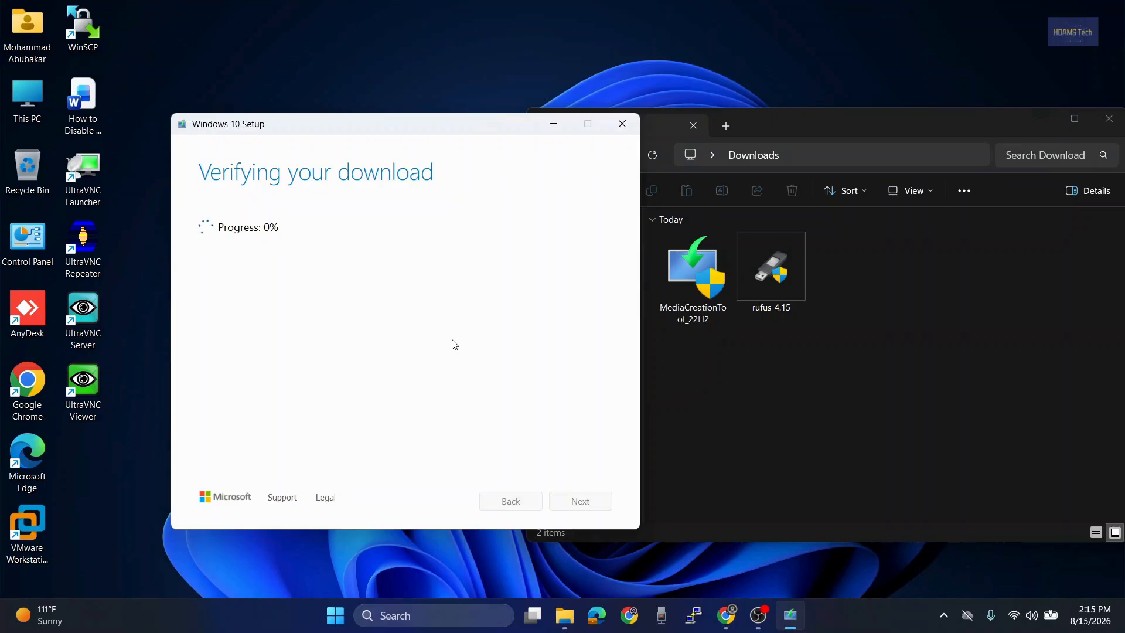
pyautogui.click(719, 379)
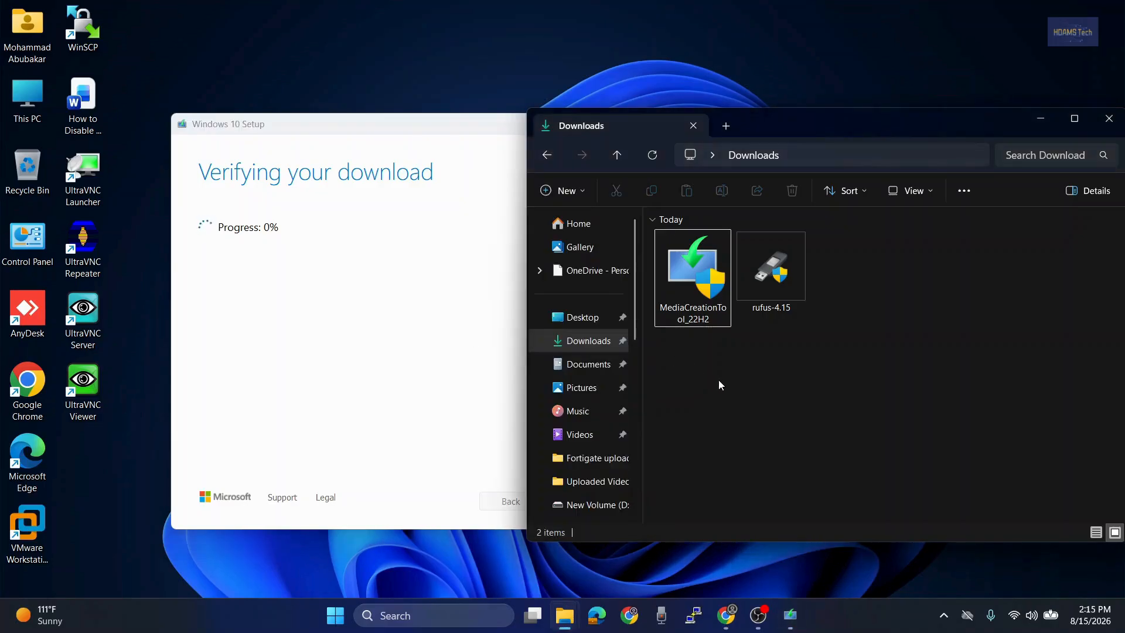
pyautogui.click(475, 359)
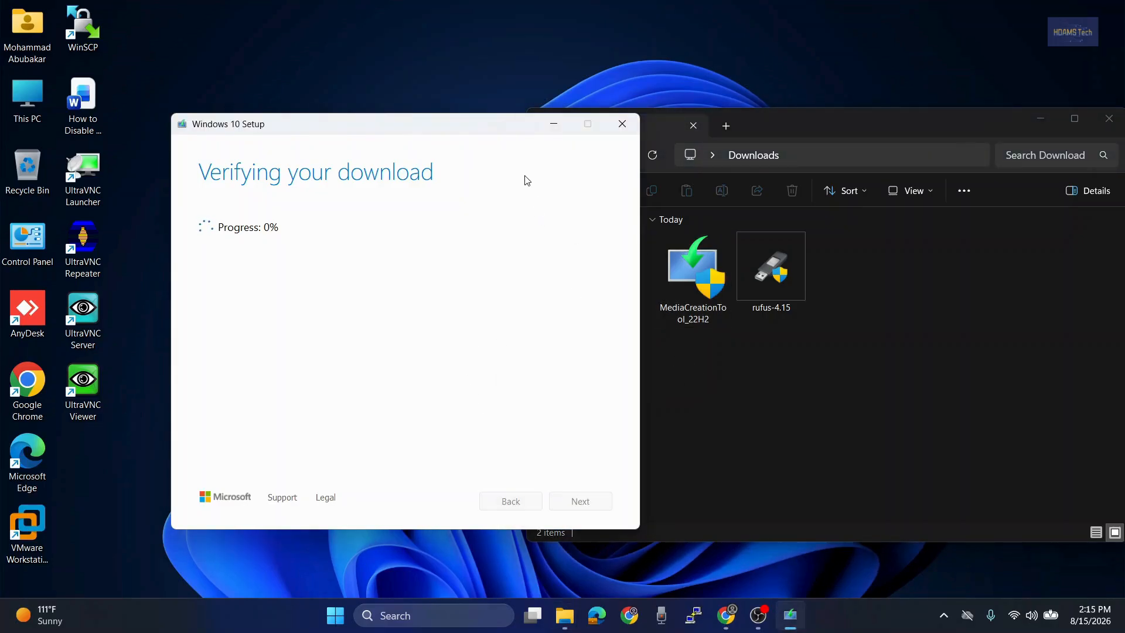
pyautogui.moveTo(485, 128); pyautogui.dragTo(651, 134)
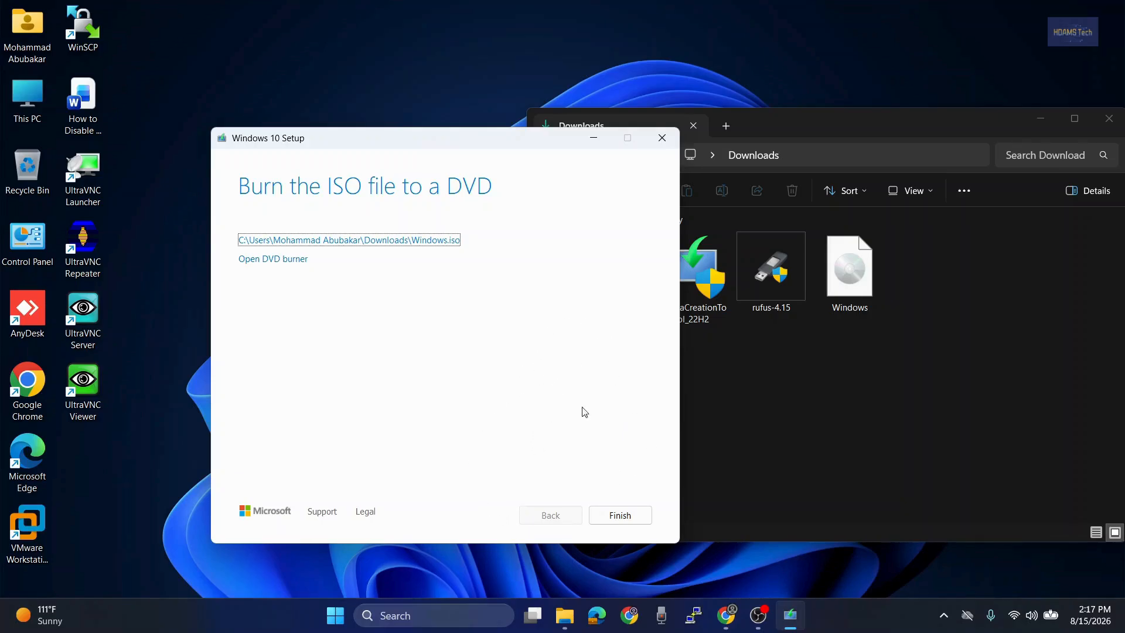
# - Finish Windows 10 Setup and select the Windows disc image file in the Downloads folder
pyautogui.click(628, 518)
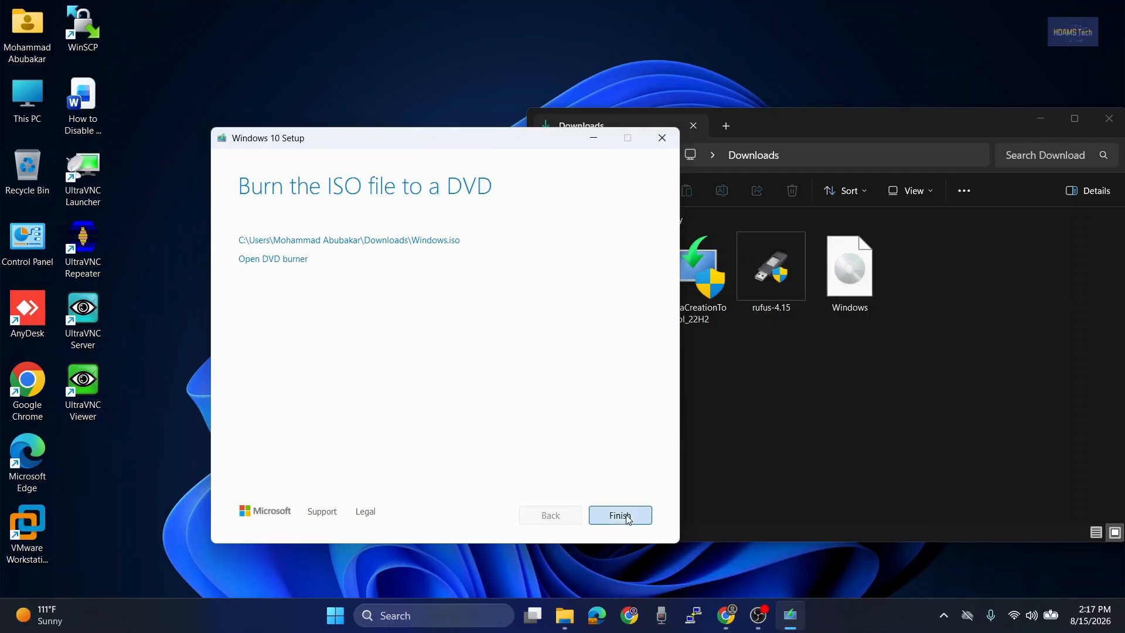
pyautogui.click(838, 436)
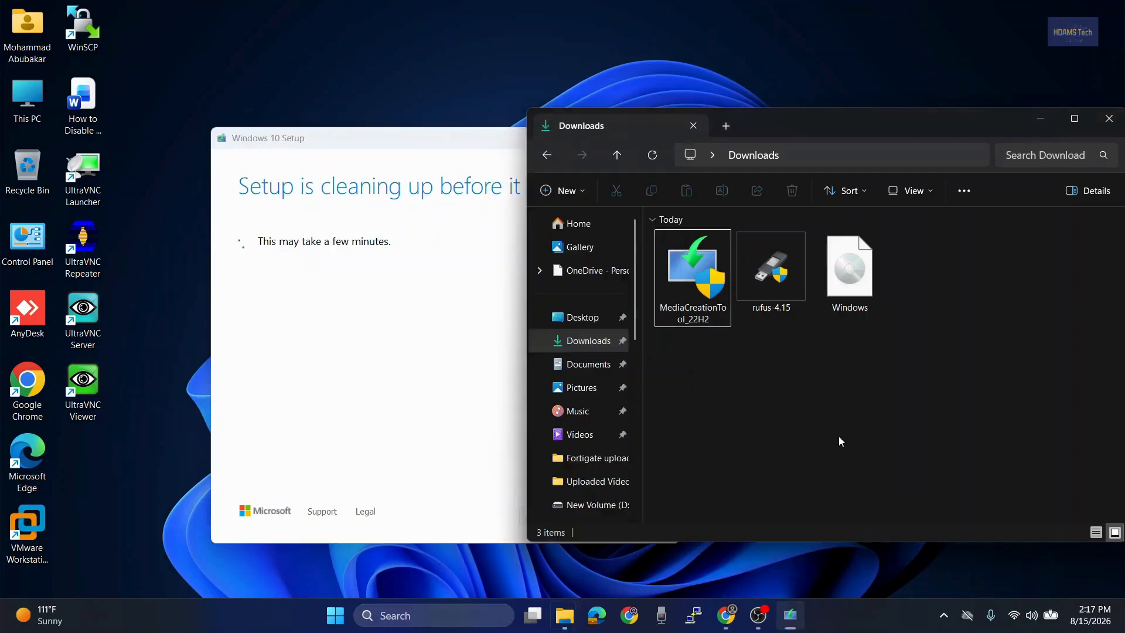
pyautogui.click(865, 301)
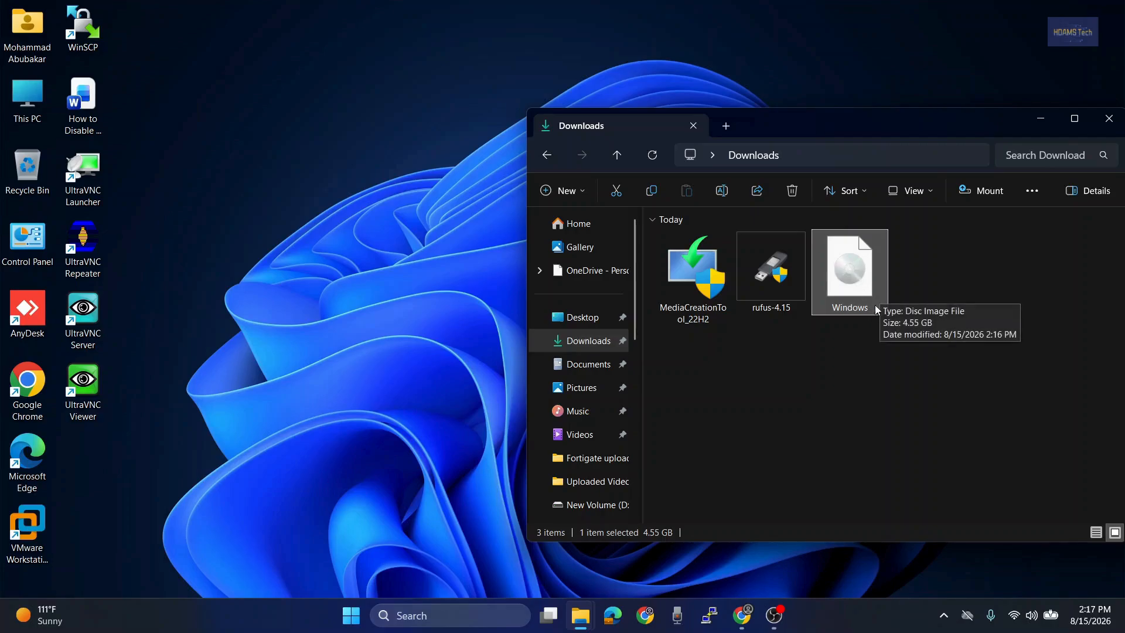
# - Run MediaCreationTool_22H2 again from the Downloads folder
pyautogui.click(791, 298)
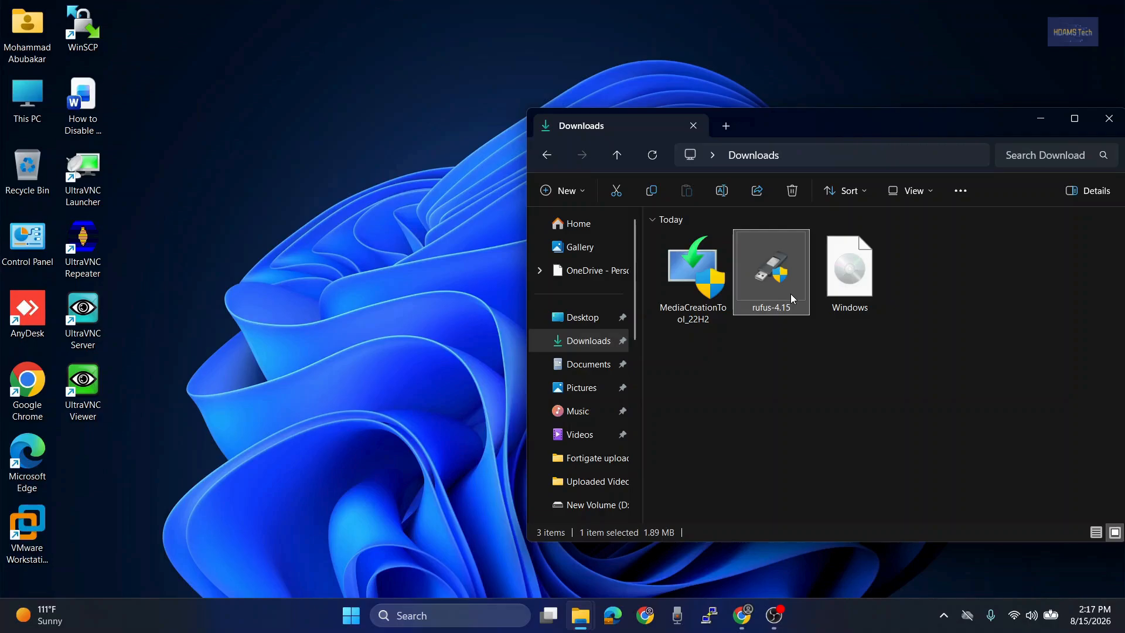
pyautogui.click(669, 367)
pyautogui.click(702, 301)
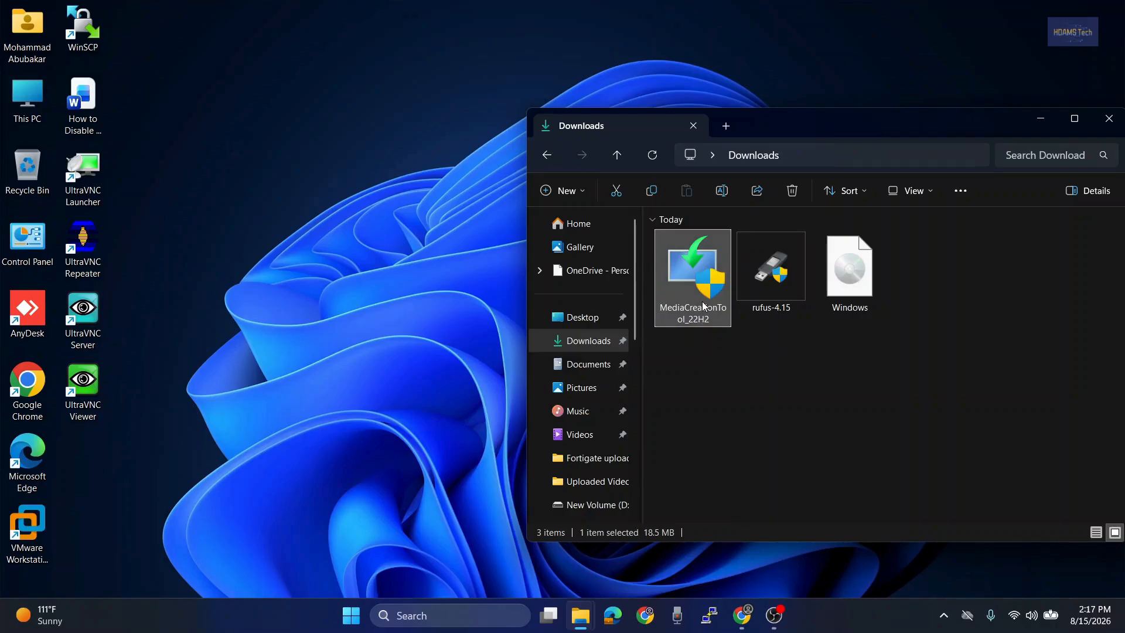
pyautogui.doubleClick(704, 305)
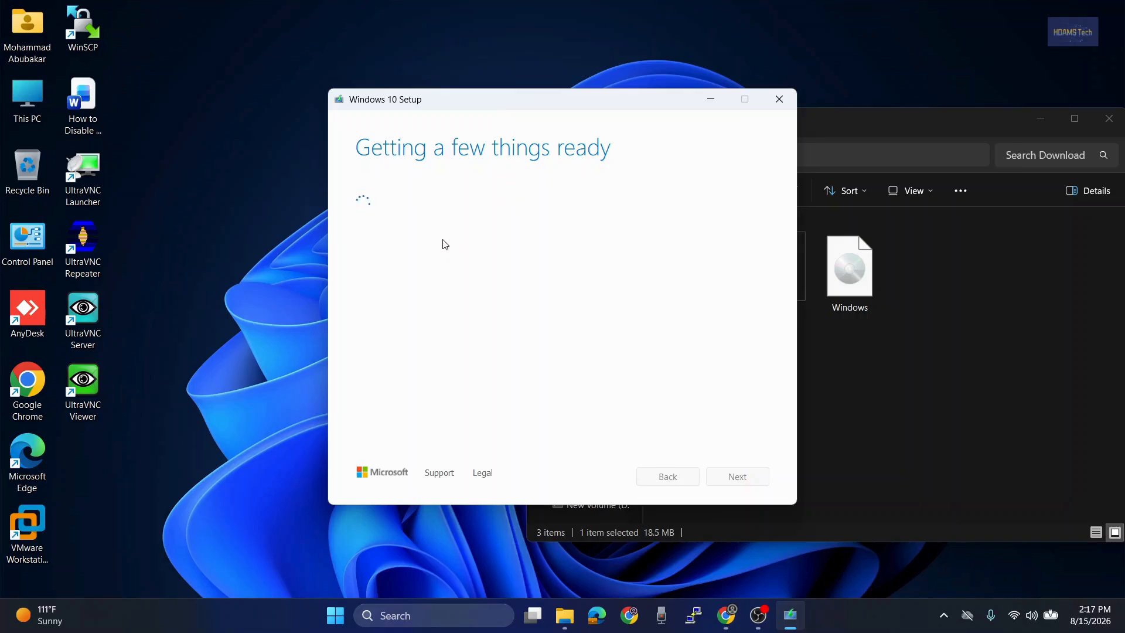
# - Accept the Media Creation Tool license terms and choose to create installation media for another PC
pyautogui.moveTo(469, 106); pyautogui.dragTo(314, 116)
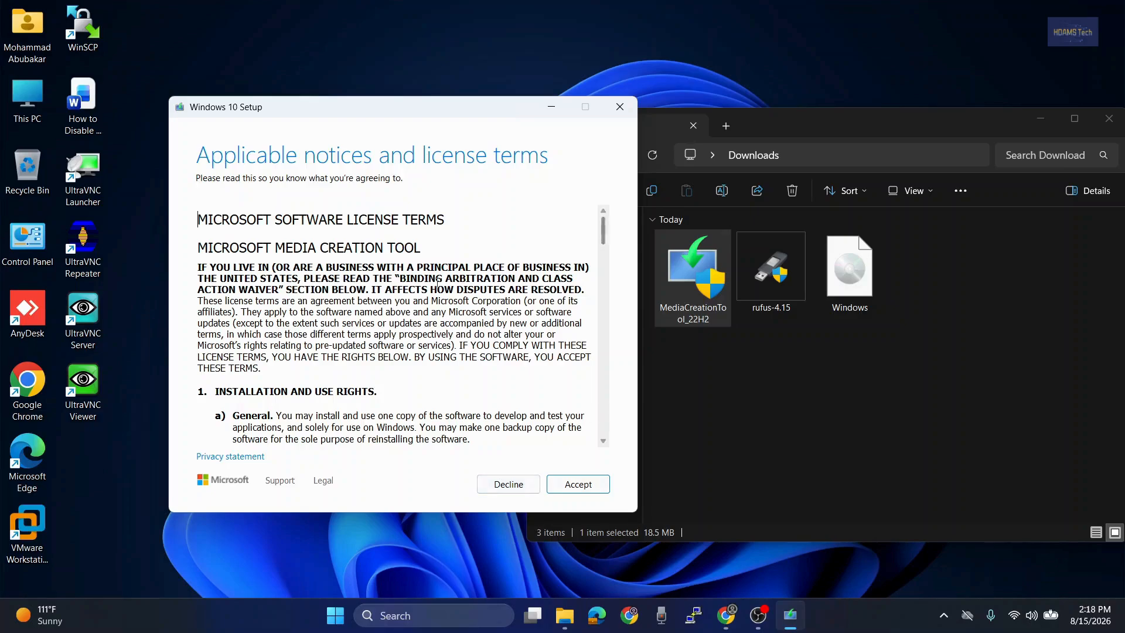
pyautogui.click(585, 487)
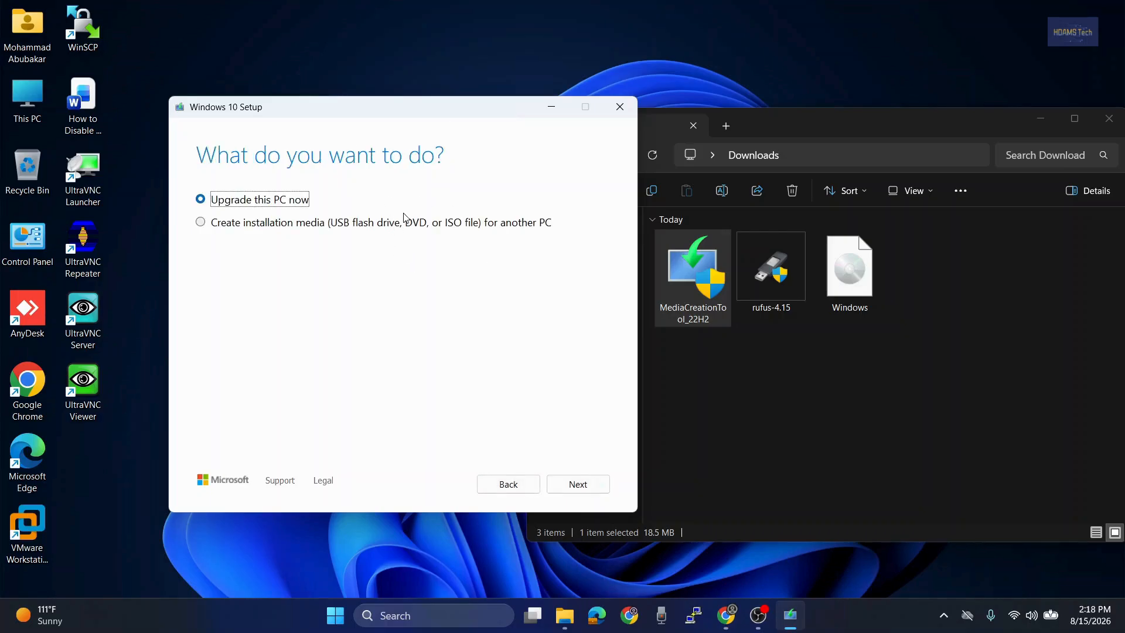
pyautogui.click(299, 225)
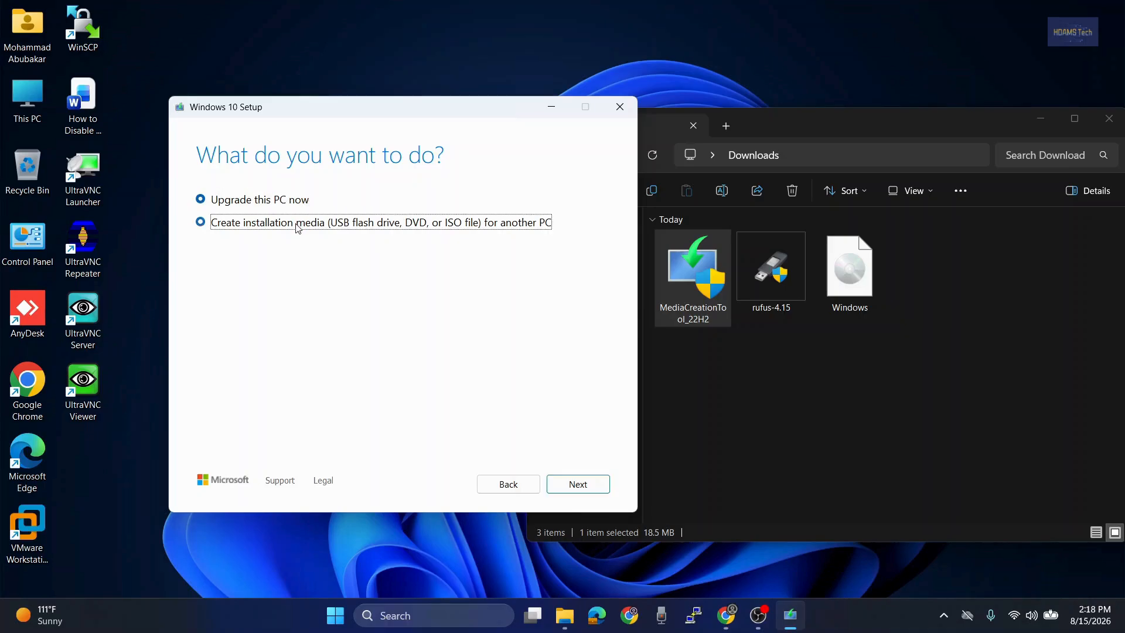
pyautogui.click(567, 485)
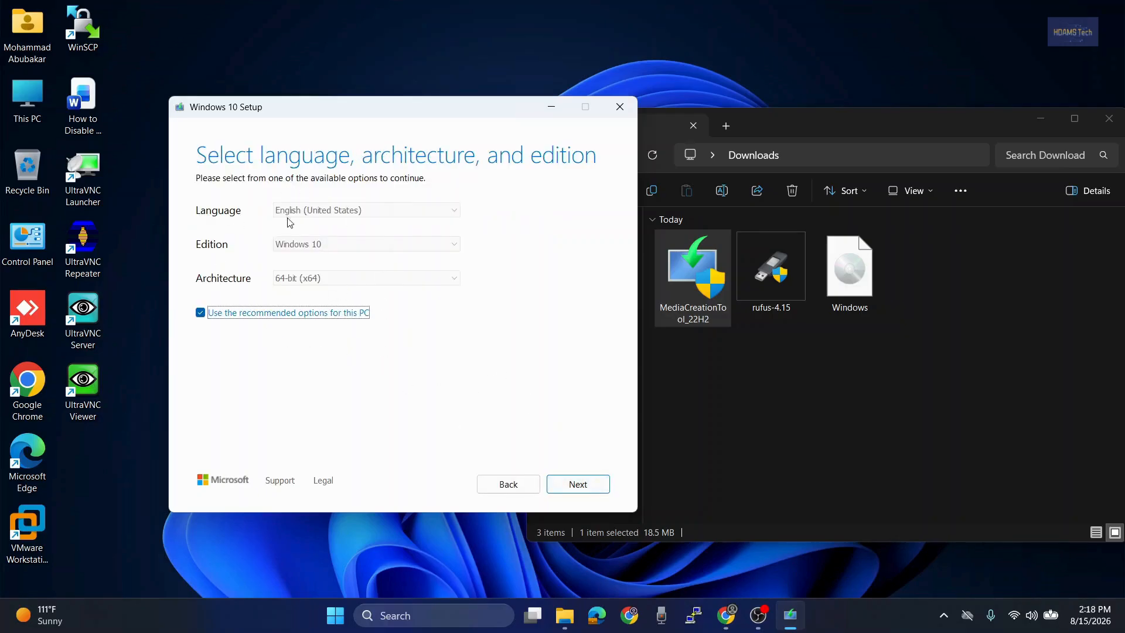
# - Keep the recommended language, edition and architecture, and start creating the media on USB flash drive E: (Windows 11 25H2 New)
pyautogui.click(576, 485)
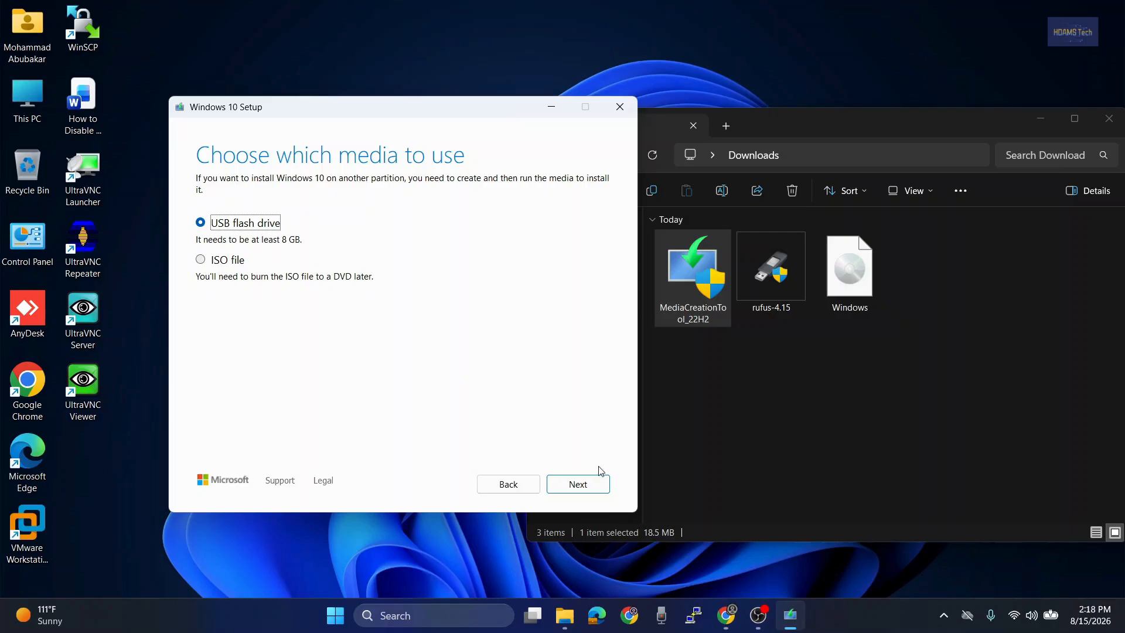
pyautogui.click(584, 489)
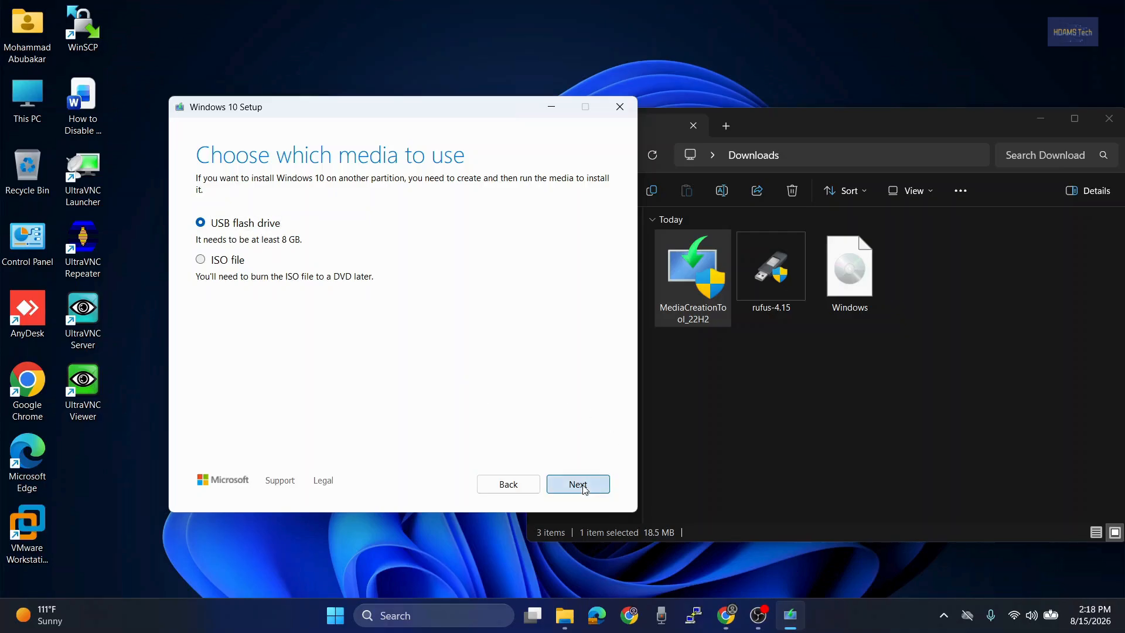
pyautogui.click(296, 240)
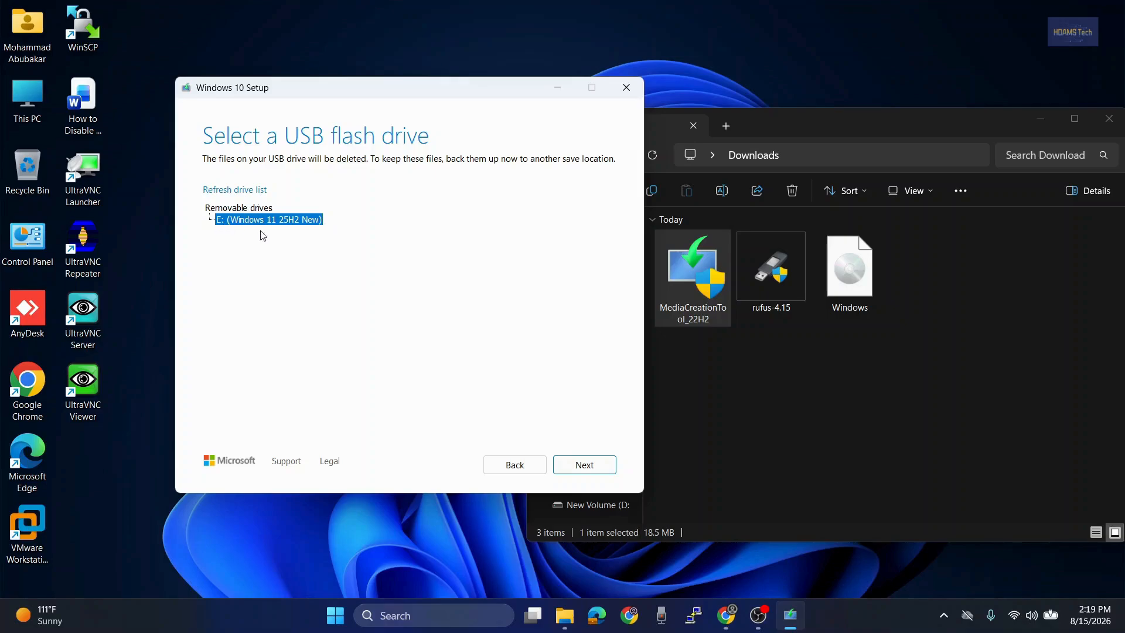
pyautogui.click(584, 466)
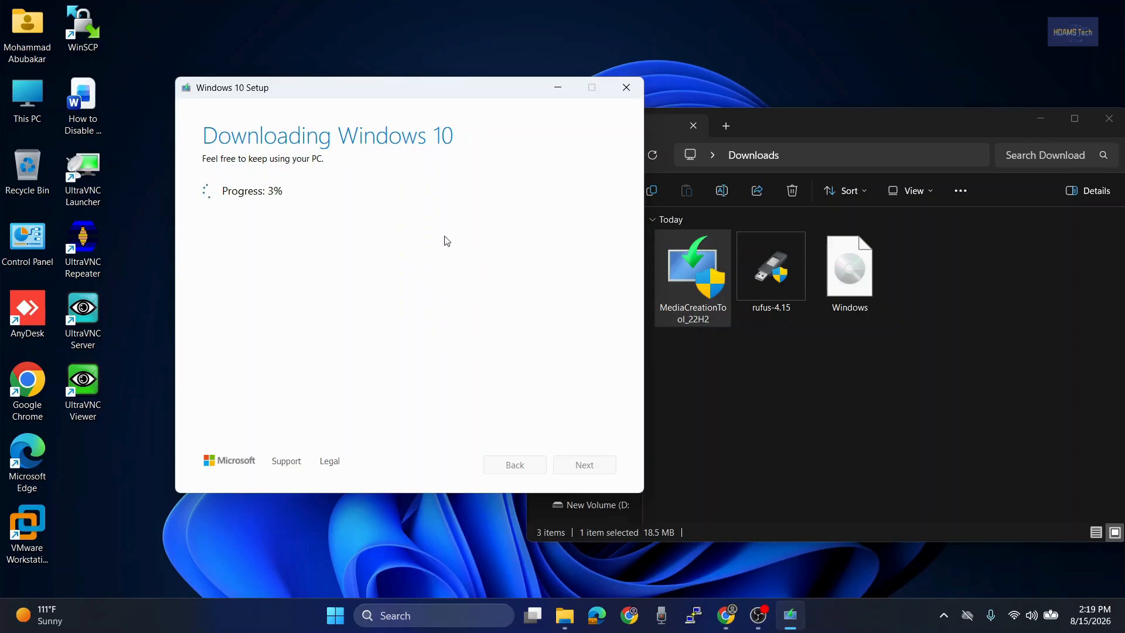
# - Arrange the Windows 10 Setup and Downloads windows so the Windows 10 download progress can be monitored
pyautogui.moveTo(459, 93); pyautogui.dragTo(426, 115)
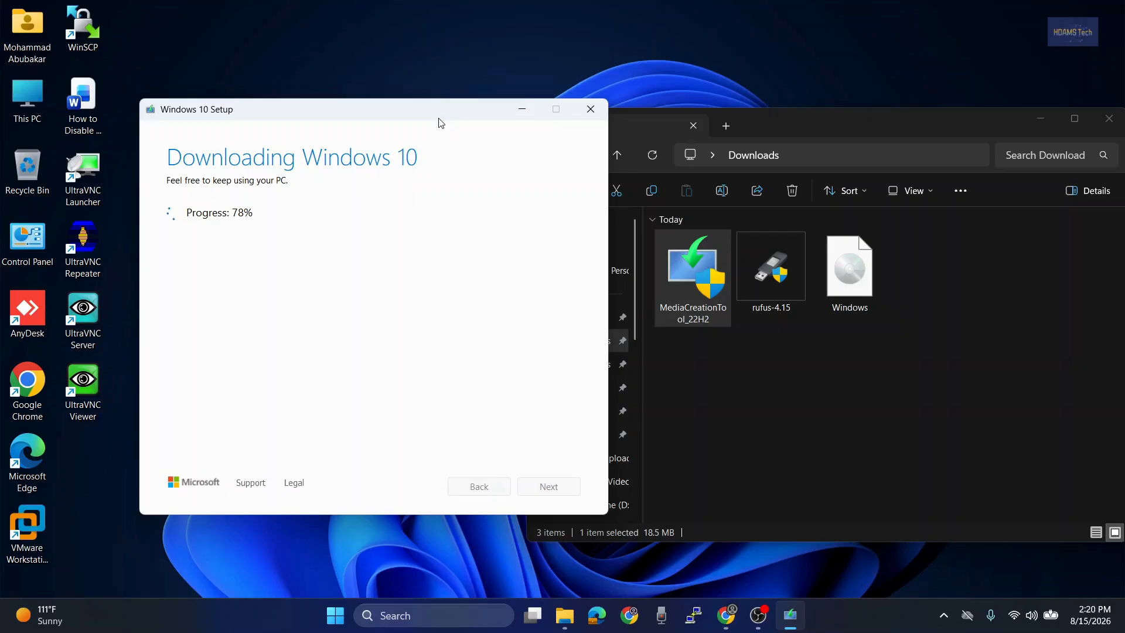
pyautogui.moveTo(440, 122)
pyautogui.mouseDown()
pyautogui.moveTo(397, 107)
pyautogui.moveTo(483, 121)
pyautogui.moveTo(450, 124)
pyautogui.mouseUp()
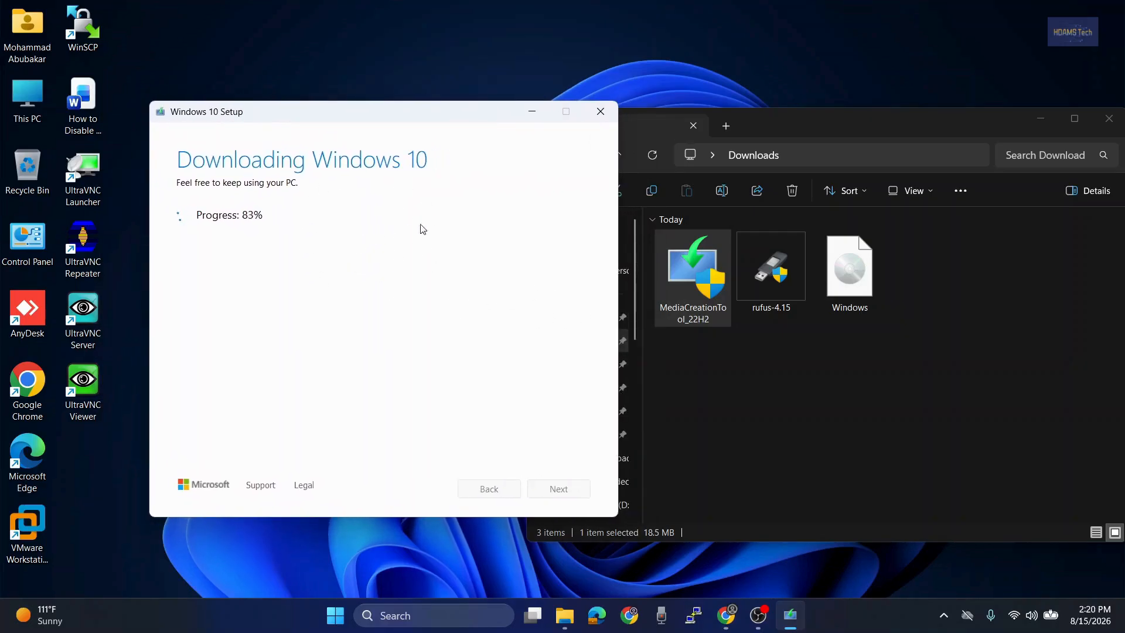
pyautogui.click(783, 383)
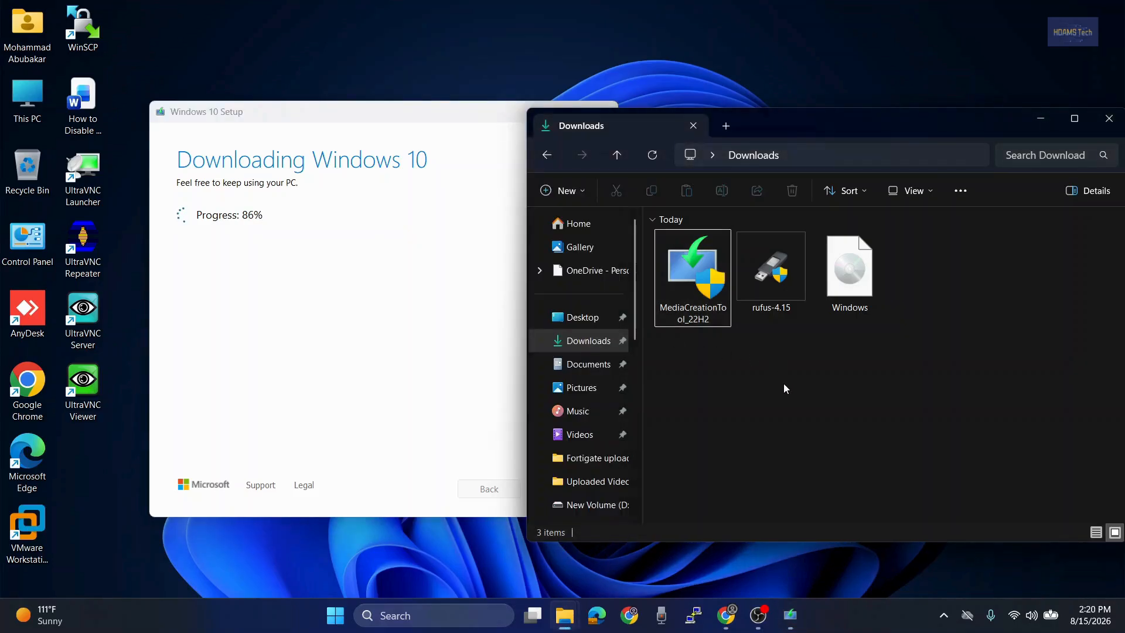
pyautogui.moveTo(796, 119); pyautogui.dragTo(728, 100)
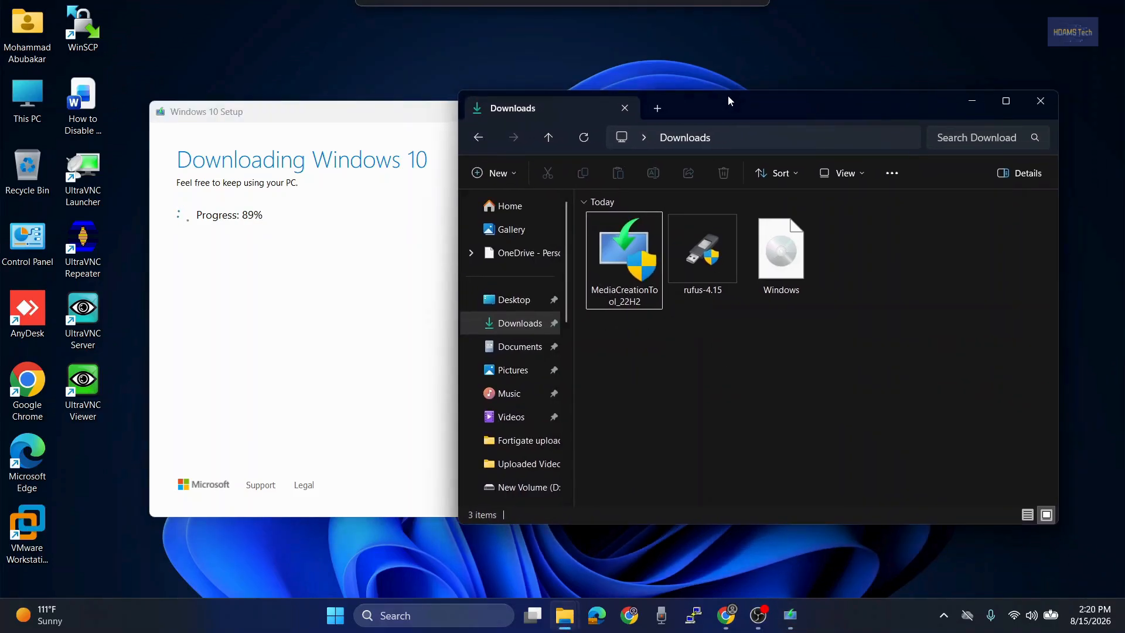
pyautogui.click(407, 279)
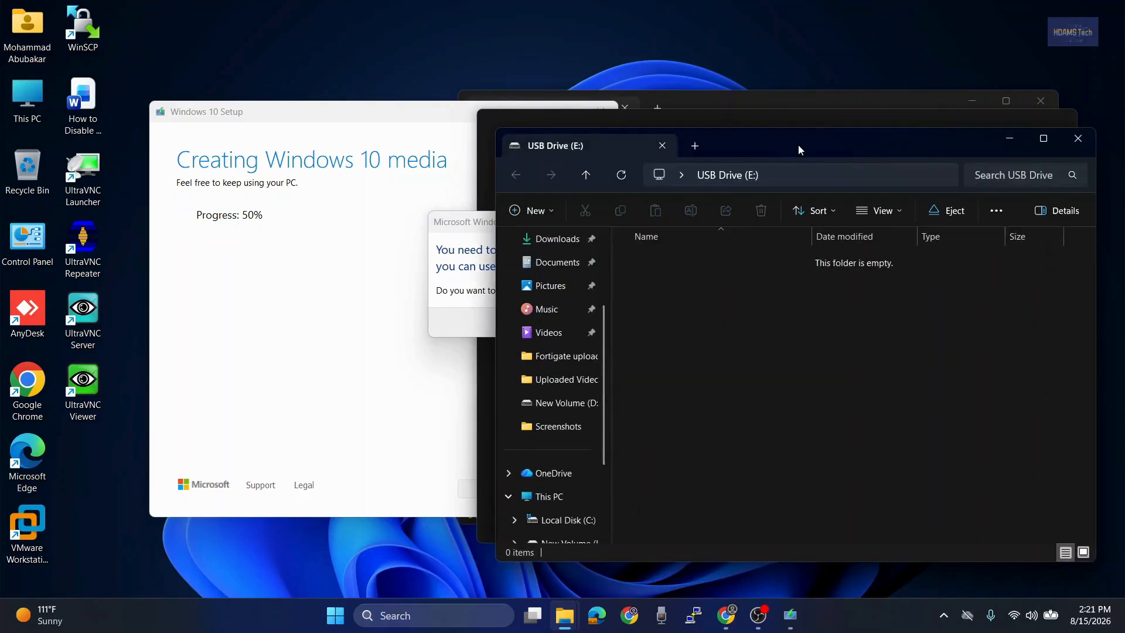
# - Check the ESD-USB (E:) drive under This PC in the newly opened USB drive window and close that window
pyautogui.moveTo(798, 141); pyautogui.dragTo(653, 171)
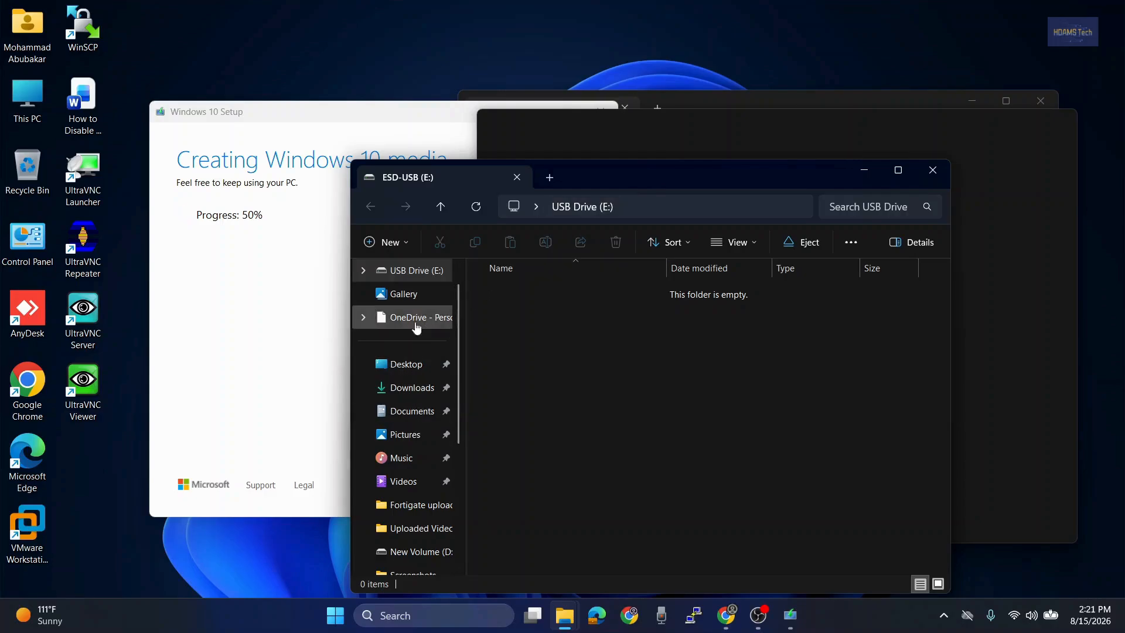
pyautogui.moveTo(459, 345); pyautogui.dragTo(452, 441)
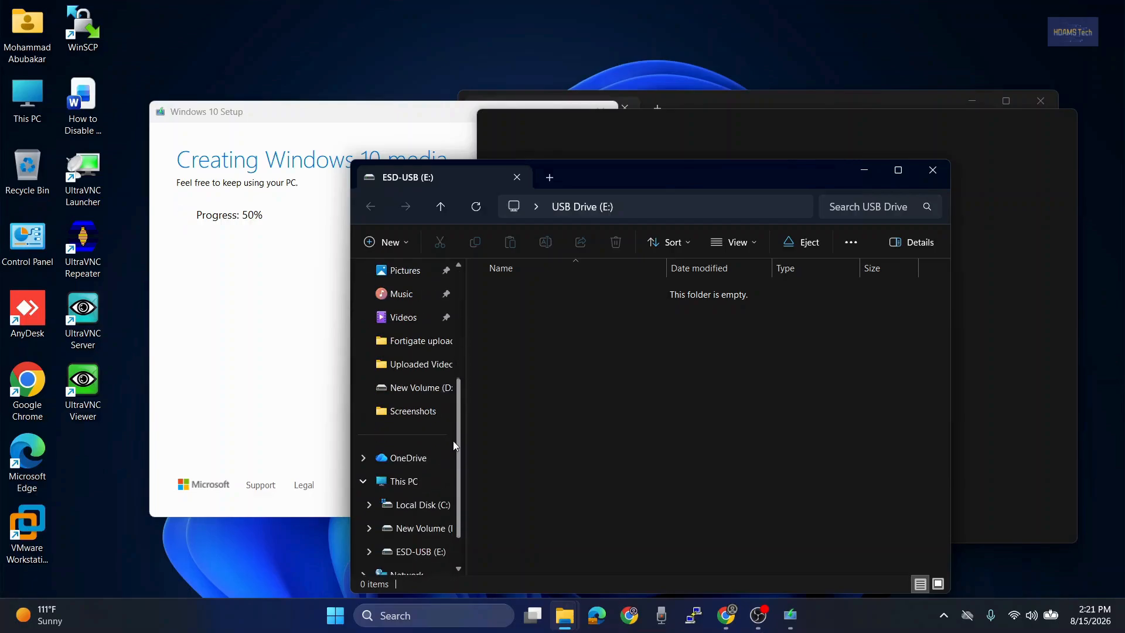
pyautogui.click(405, 481)
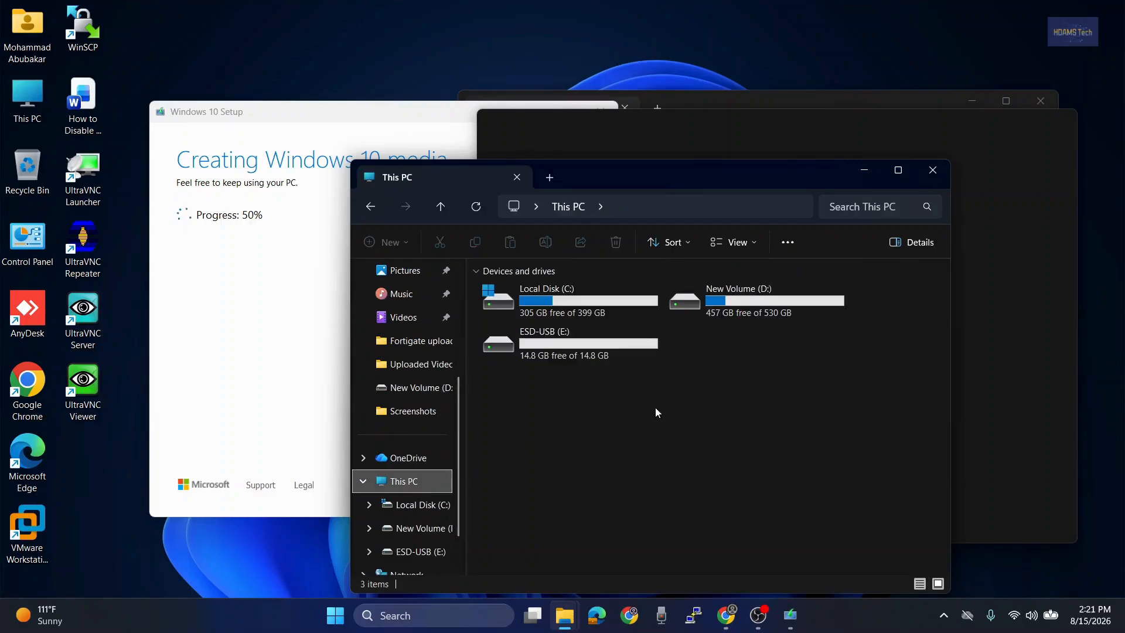
pyautogui.click(932, 170)
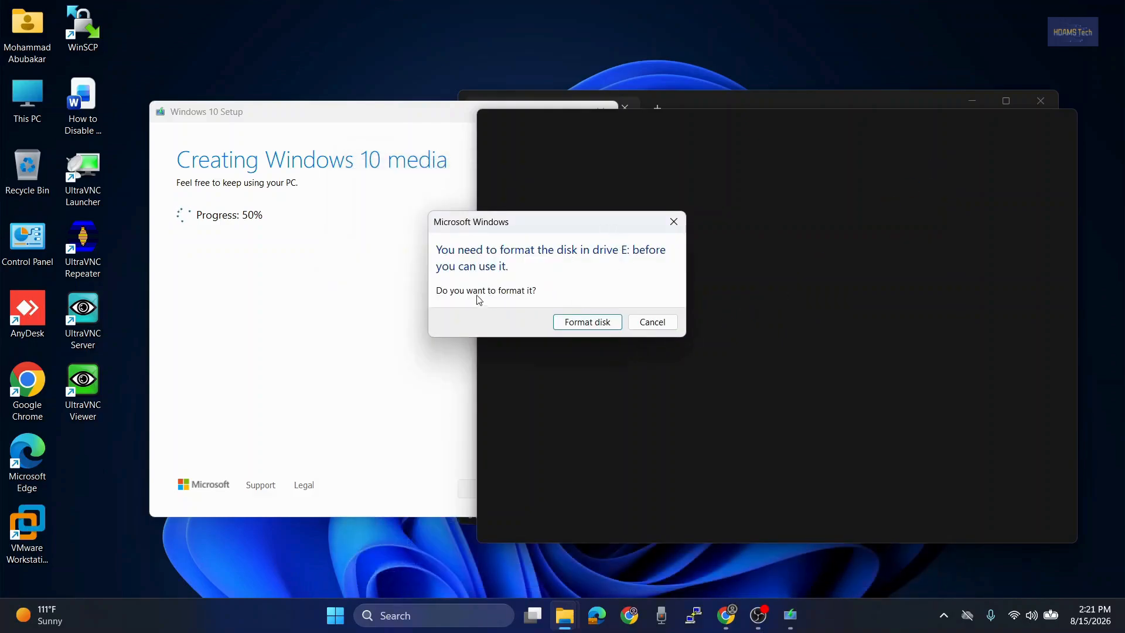
# - Quick-format the ESD-USB (E:) drive as FAT32 with 8192-byte allocation units, accepting the erase and drive-in-use warnings, and close the format dialog
pyautogui.click(588, 322)
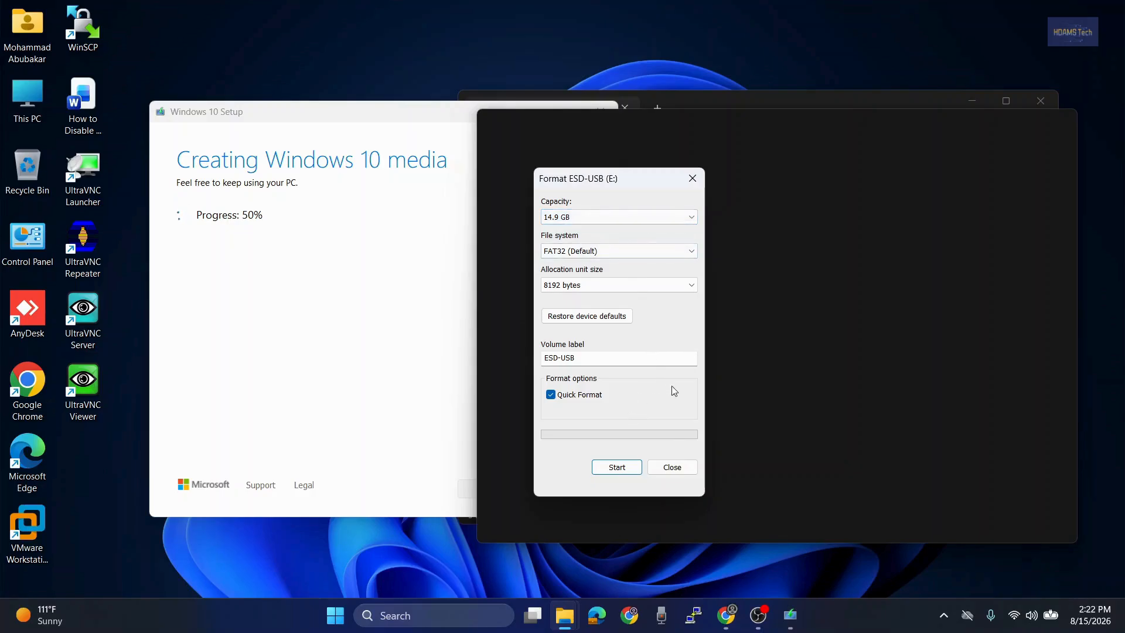
pyautogui.click(616, 467)
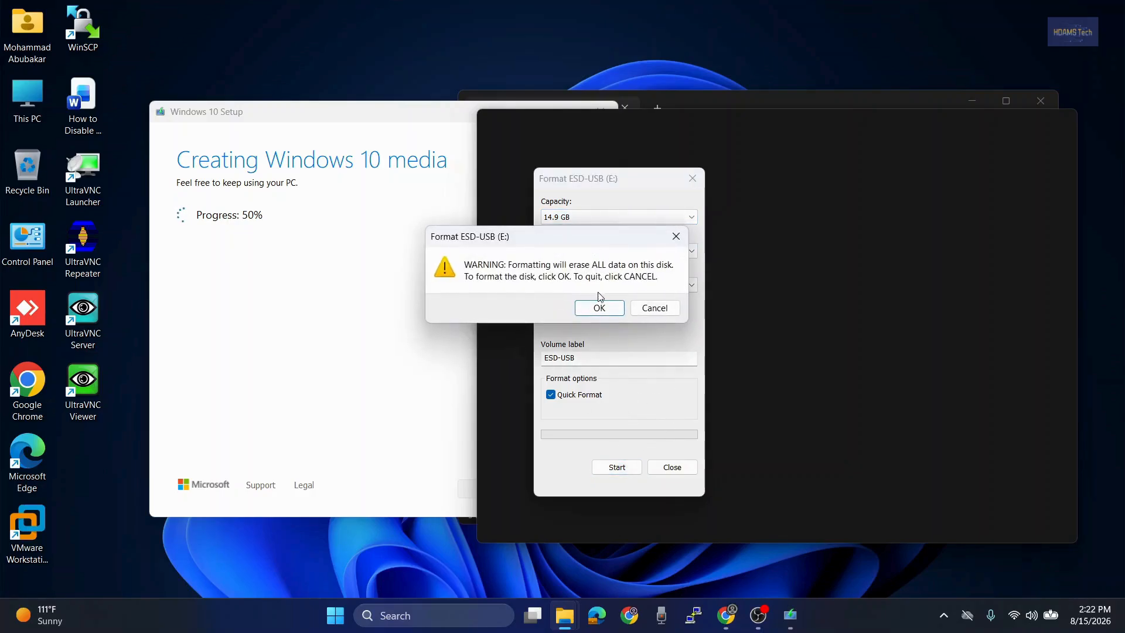
pyautogui.click(601, 309)
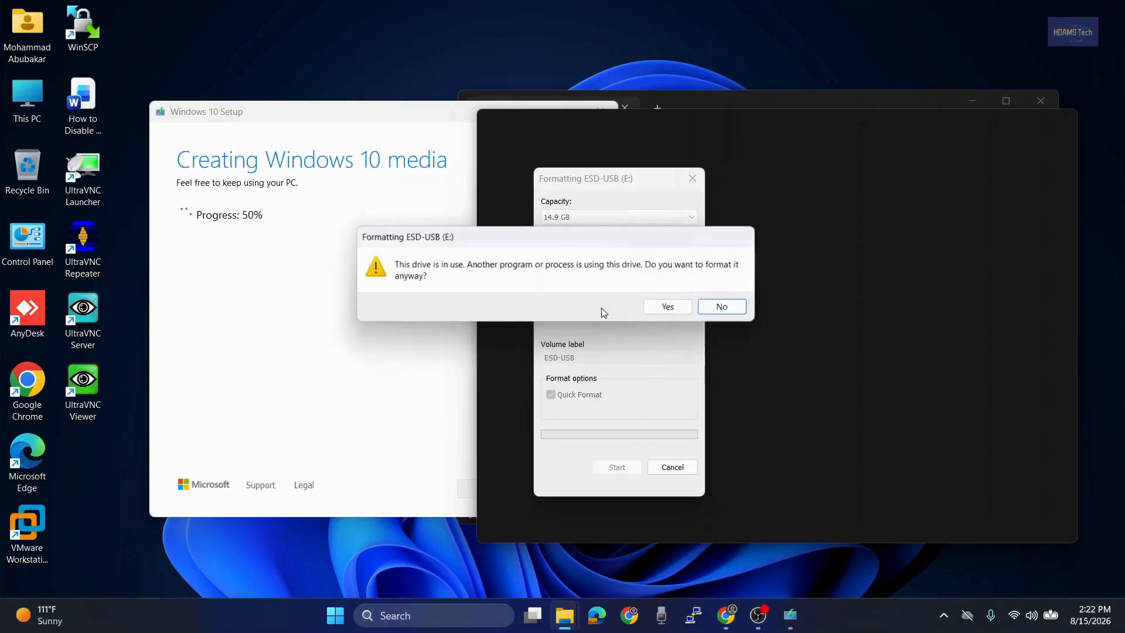
pyautogui.click(670, 307)
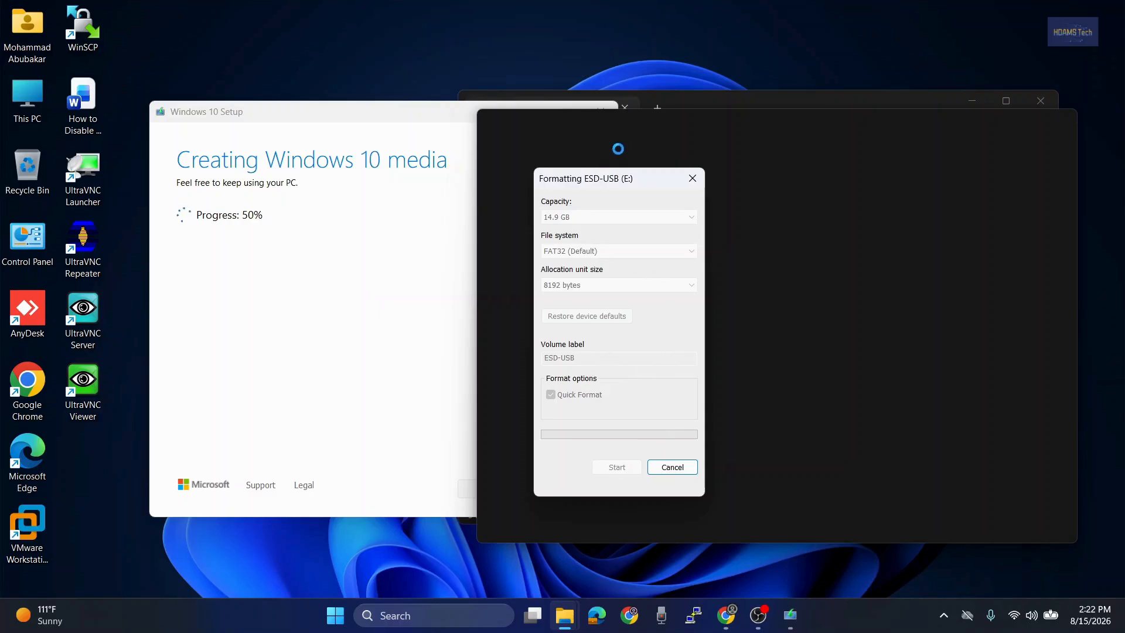
pyautogui.click(435, 137)
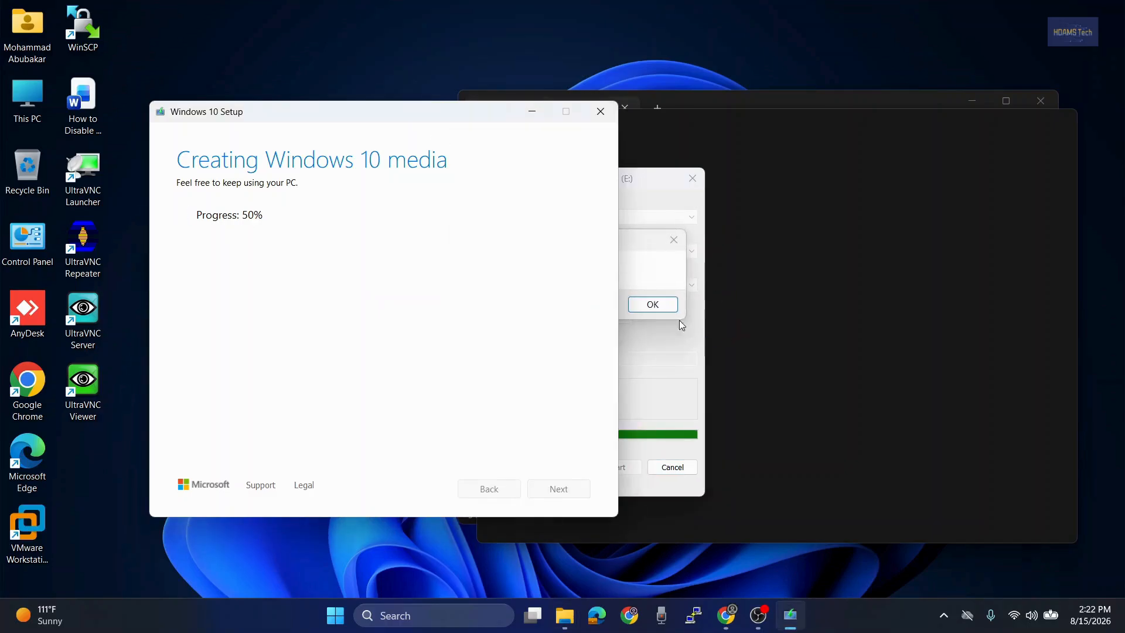
pyautogui.click(646, 262)
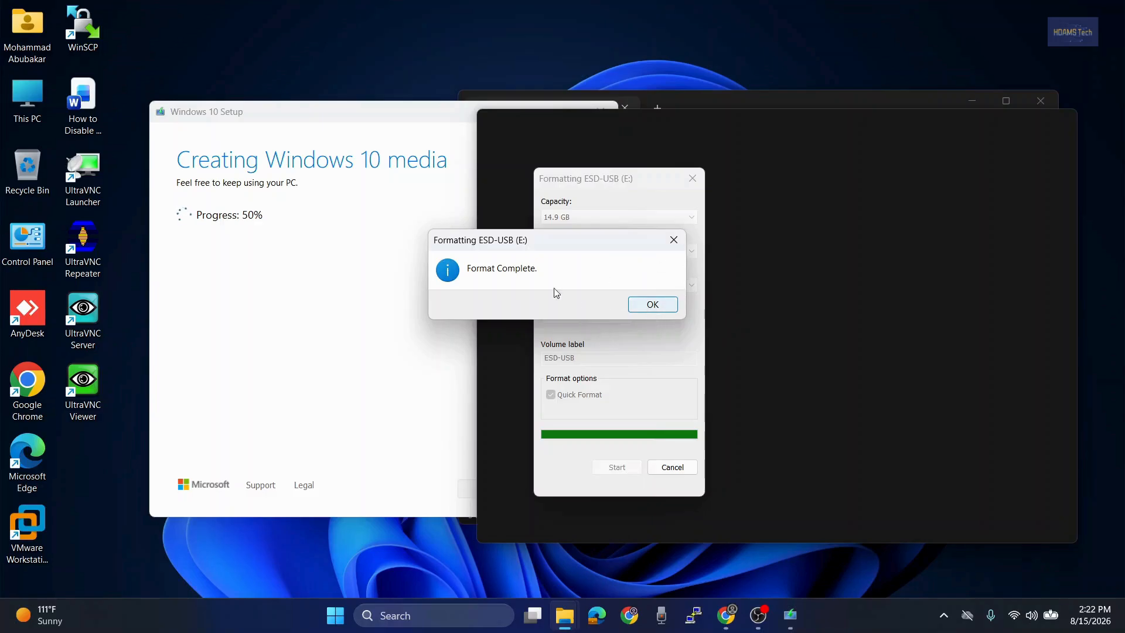
pyautogui.click(641, 305)
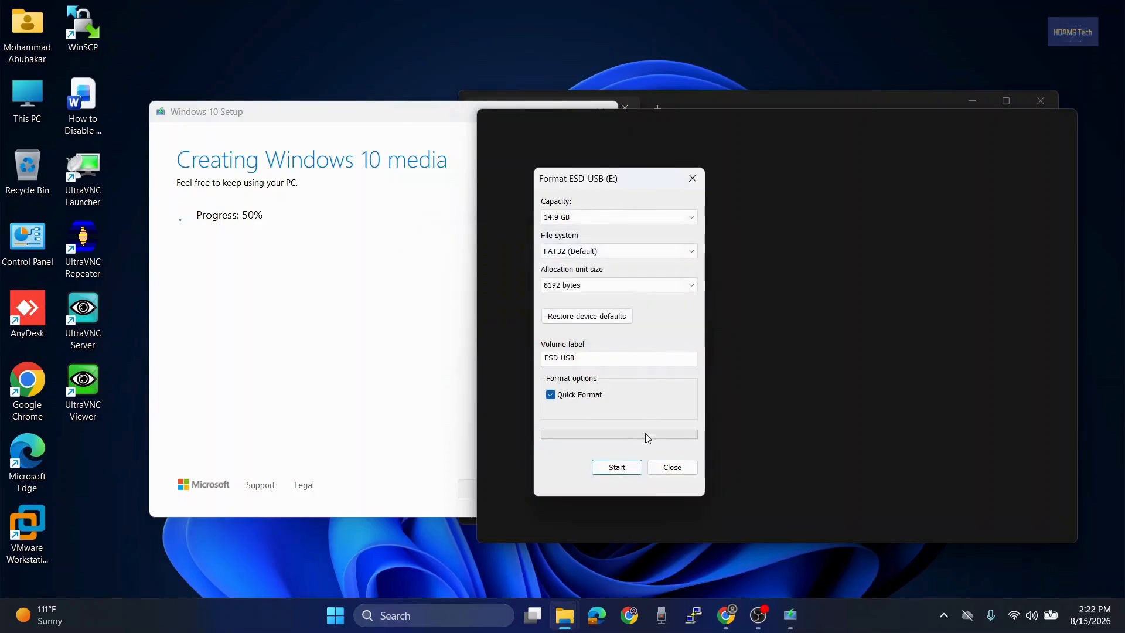
pyautogui.click(672, 467)
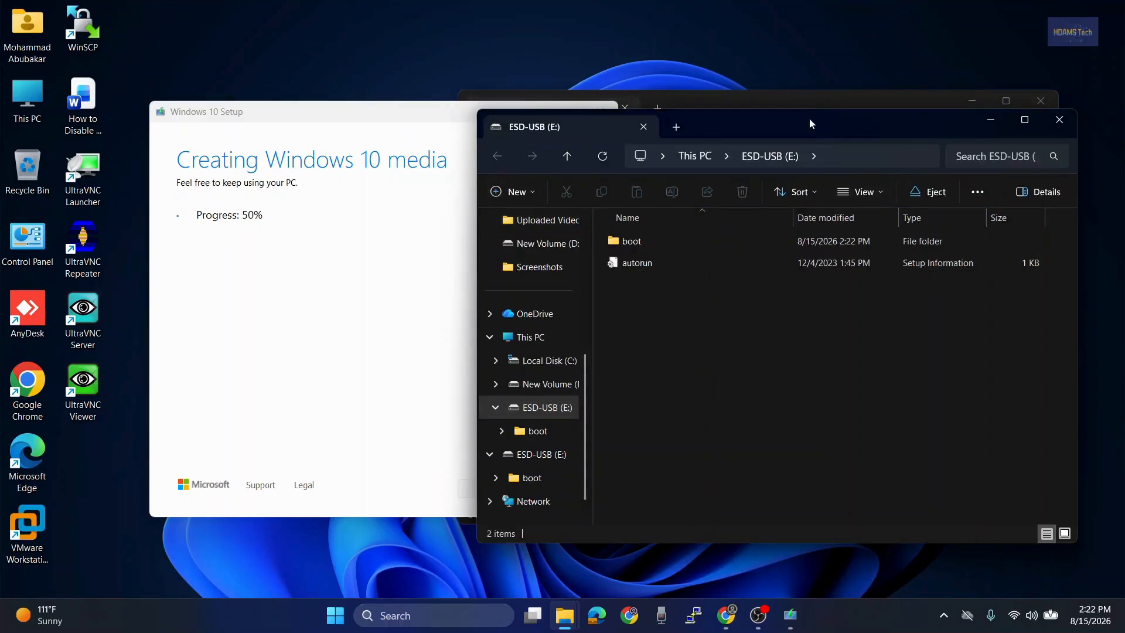
# - Close the ESD-USB folder window, check the drives under This PC, and close the remaining File Explorer window
pyautogui.click(1059, 120)
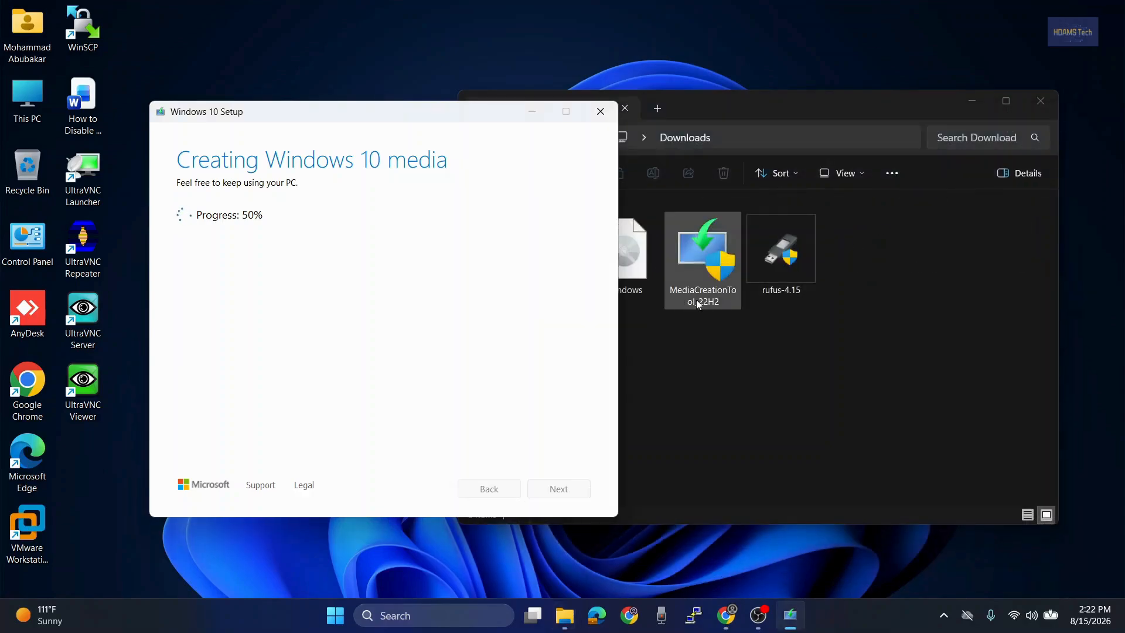
pyautogui.click(743, 96)
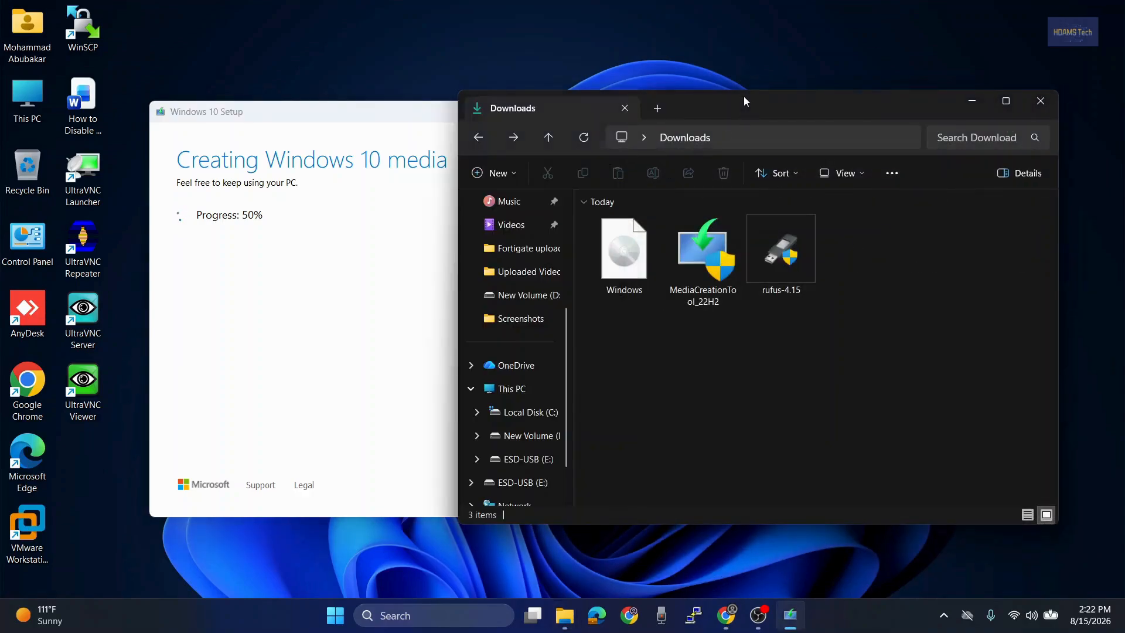
pyautogui.click(497, 389)
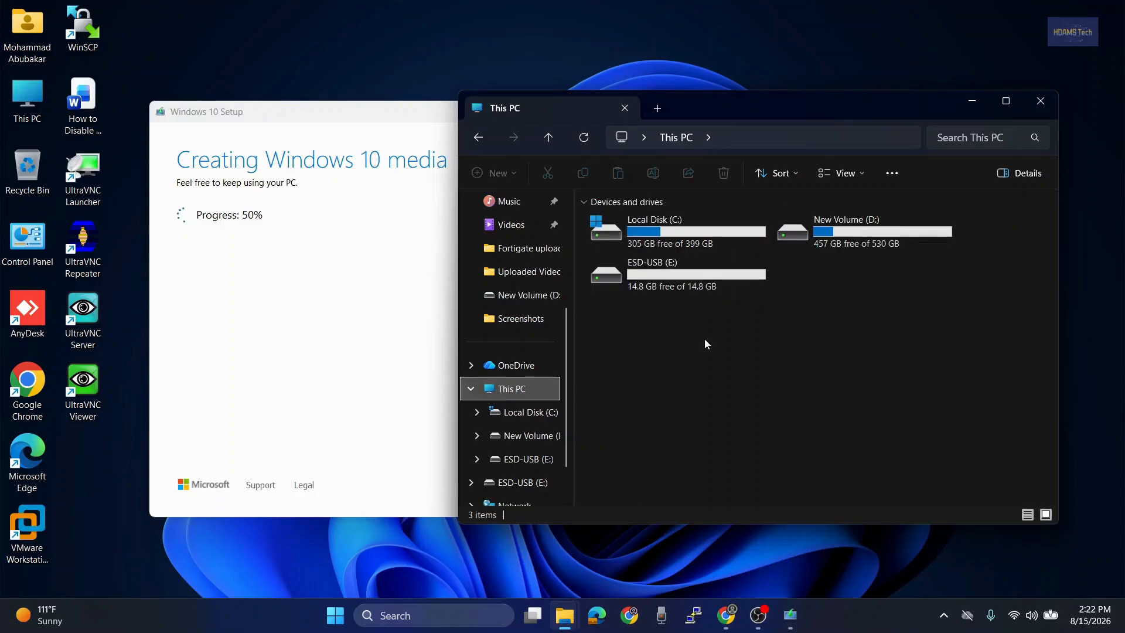
pyautogui.click(684, 338)
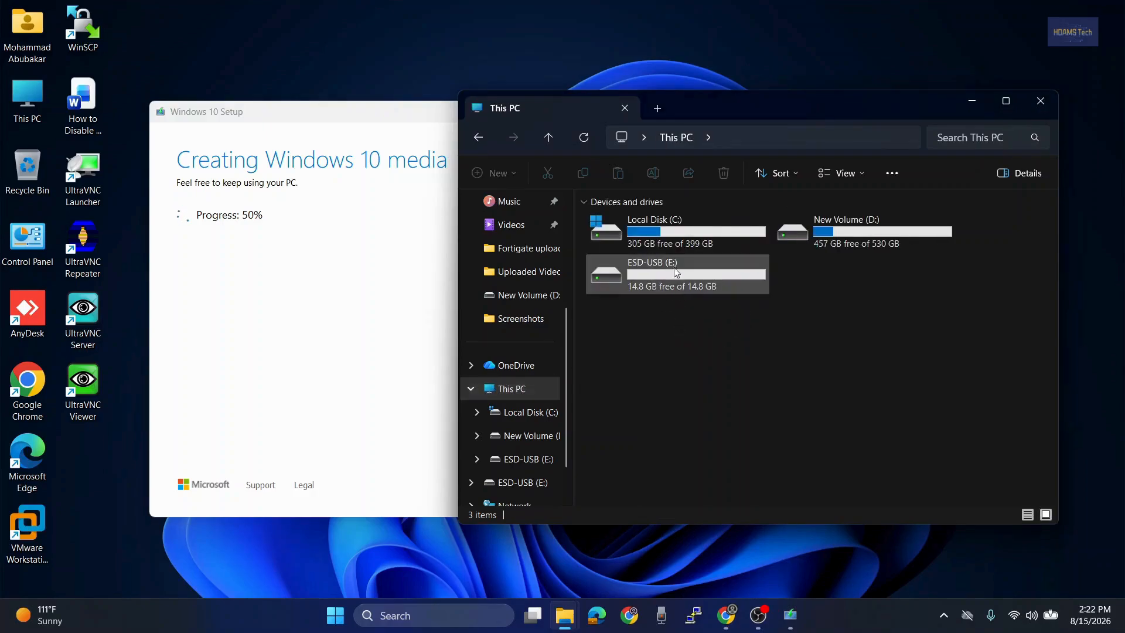
pyautogui.click(1040, 101)
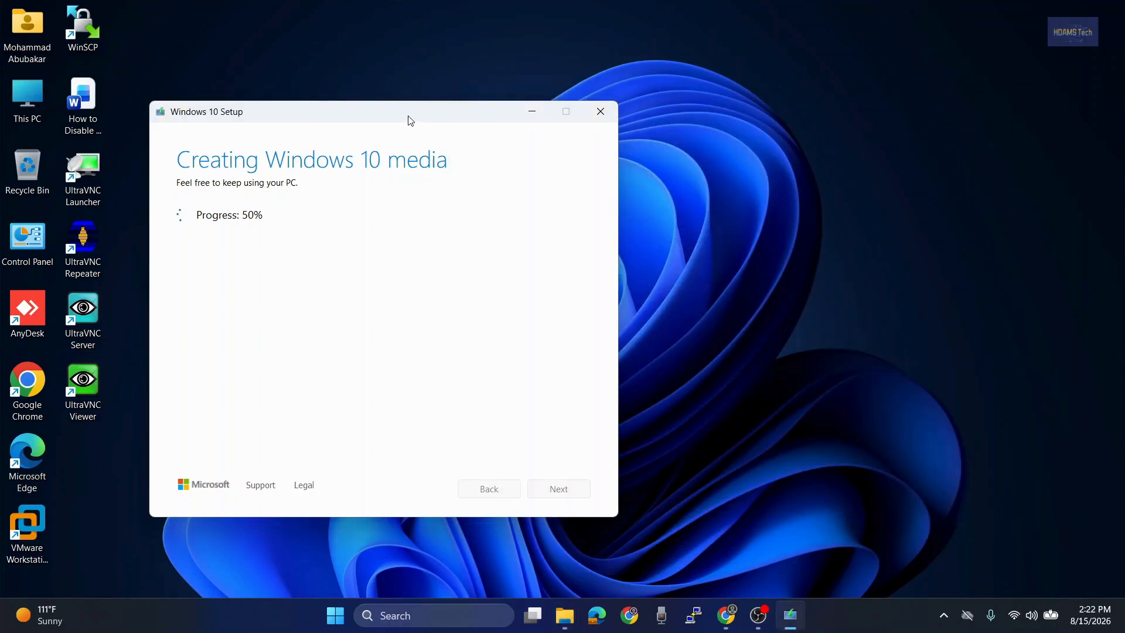
# - Finish Windows 10 Setup once the USB flash drive is ready and select the ESD-USB (E:) drive in This PC
pyautogui.moveTo(417, 119); pyautogui.dragTo(518, 116)
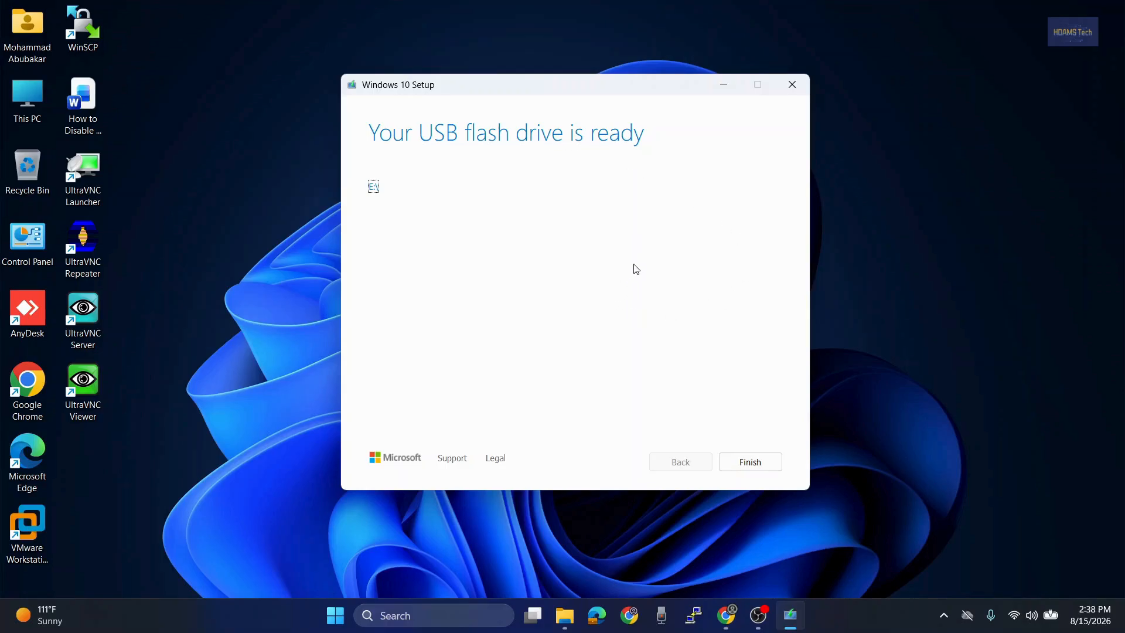
pyautogui.click(753, 464)
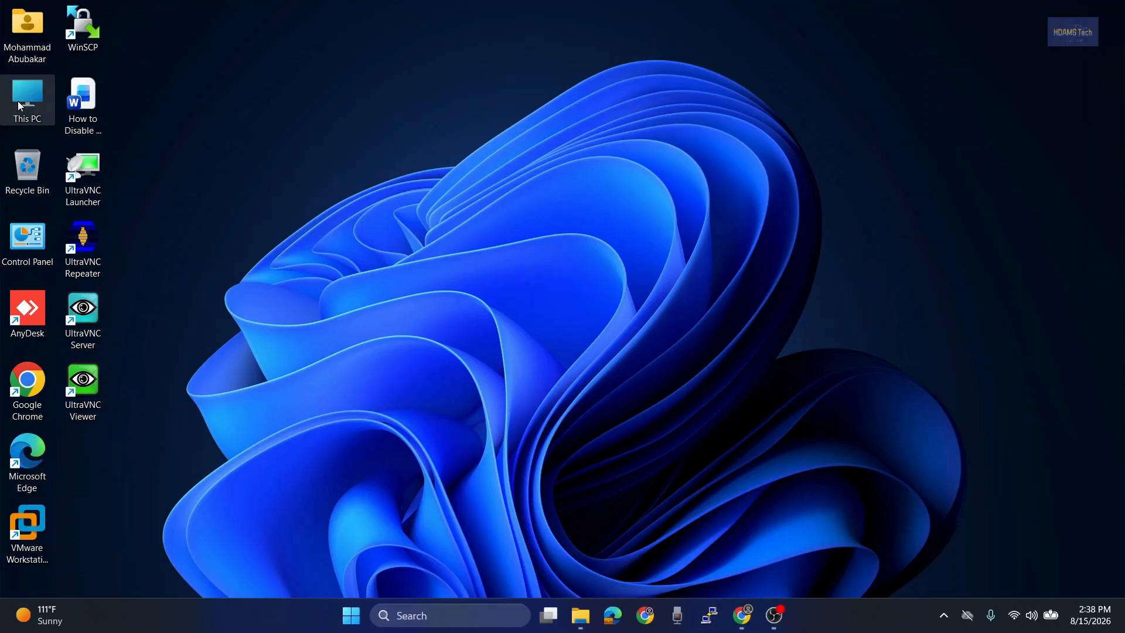
pyautogui.click(580, 615)
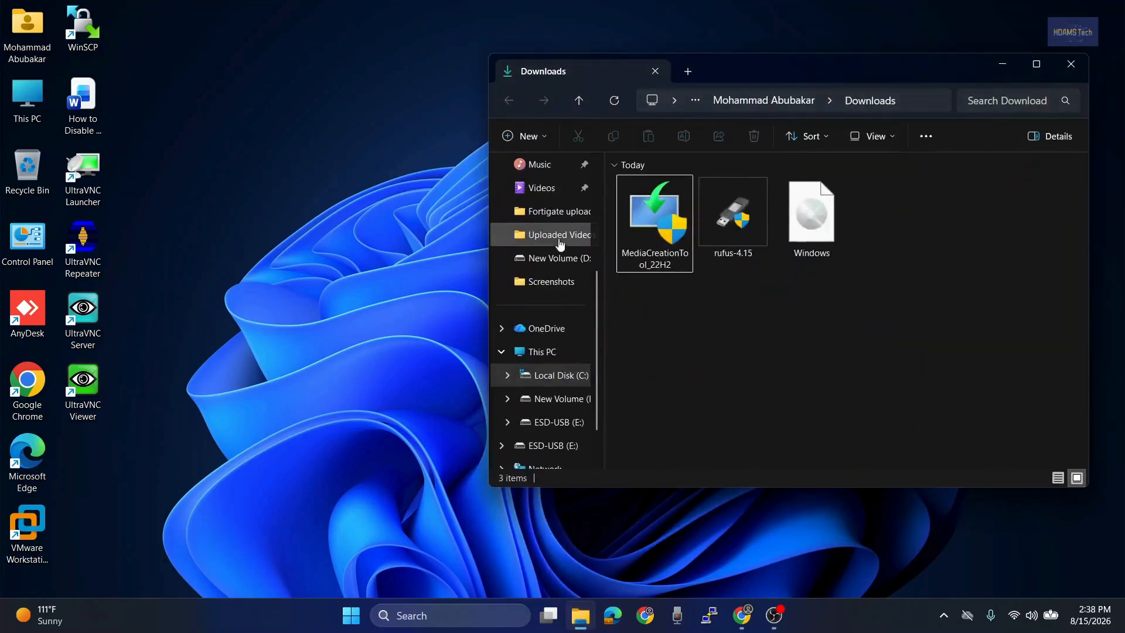
pyautogui.click(551, 353)
pyautogui.moveTo(744, 71); pyautogui.dragTo(585, 81)
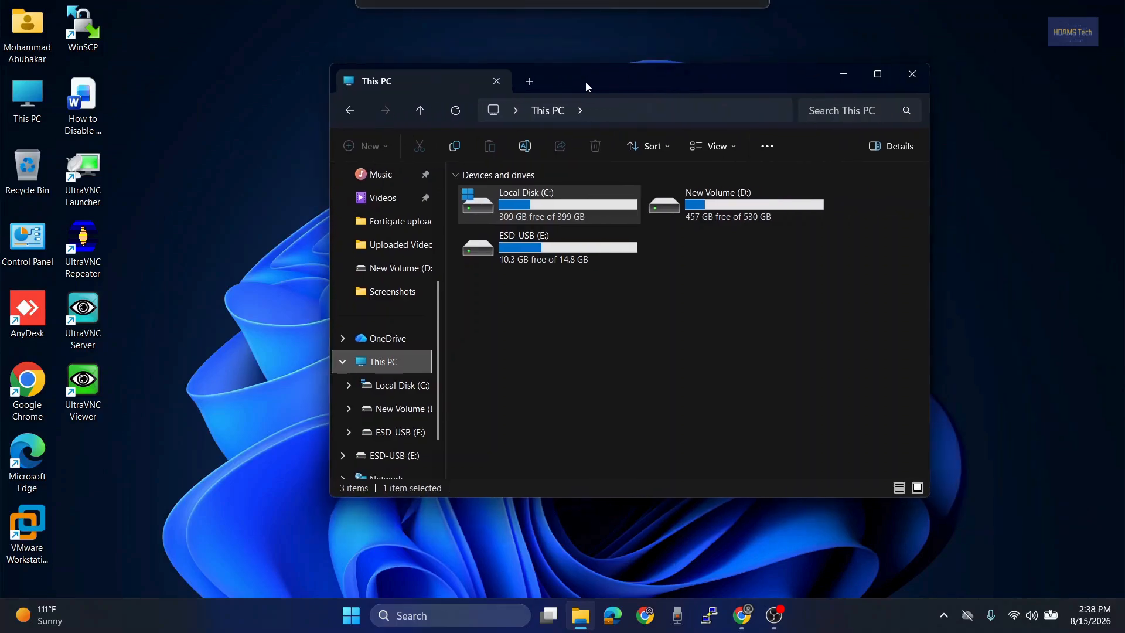
pyautogui.click(560, 313)
pyautogui.click(544, 231)
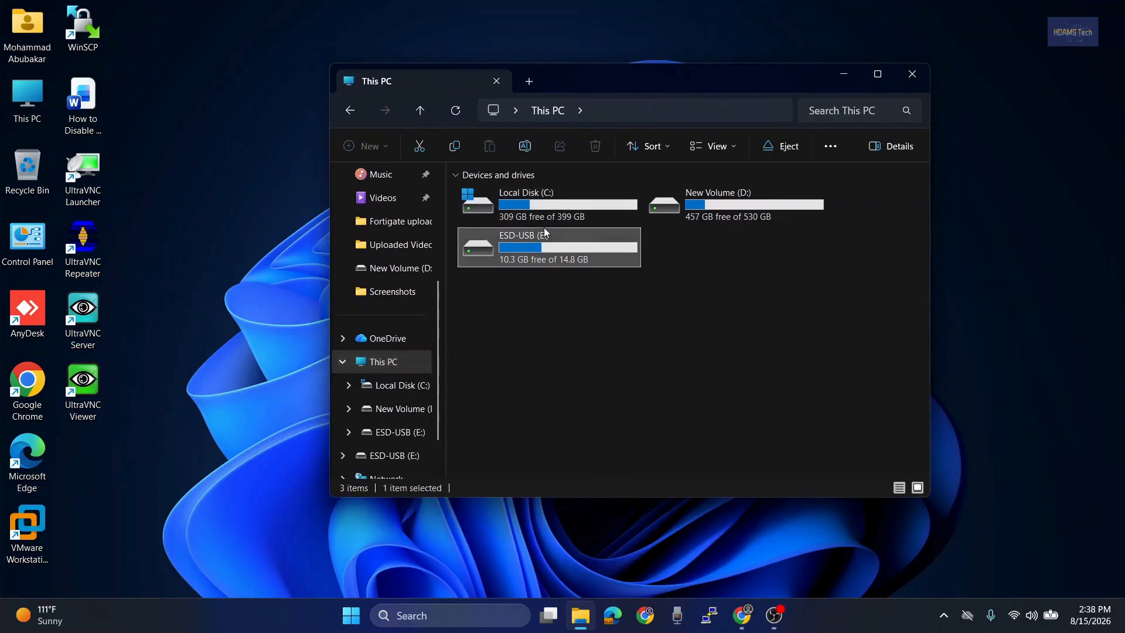
# - Look into the ESD-USB (E:) drive, return to This PC and refresh the drive list
pyautogui.doubleClick(544, 232)
pyautogui.click(351, 112)
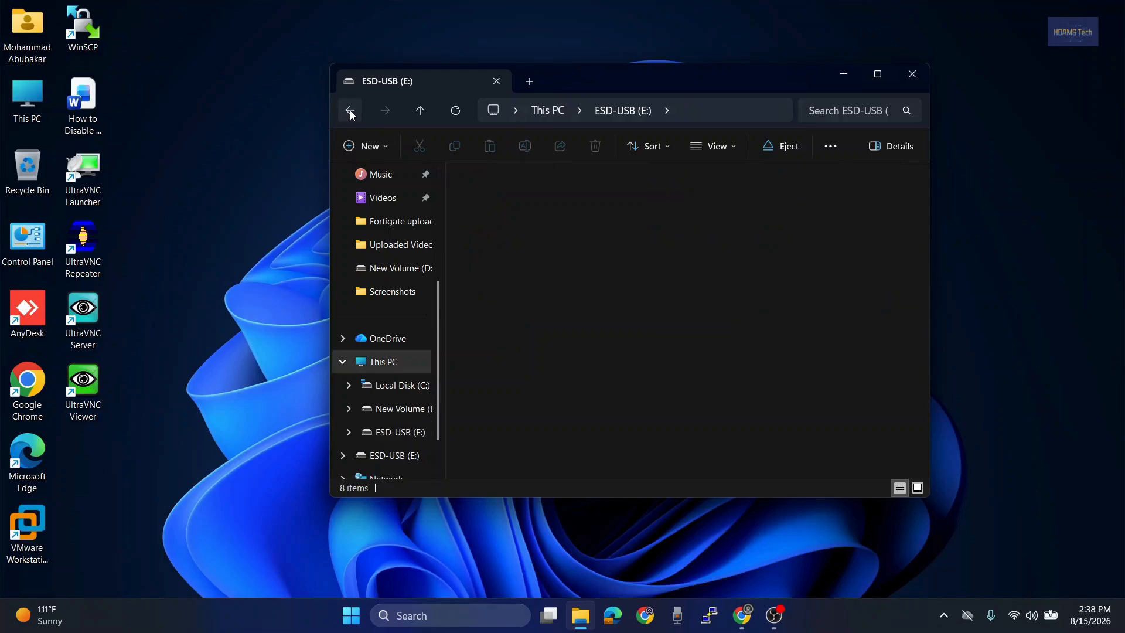
pyautogui.rightClick(593, 327)
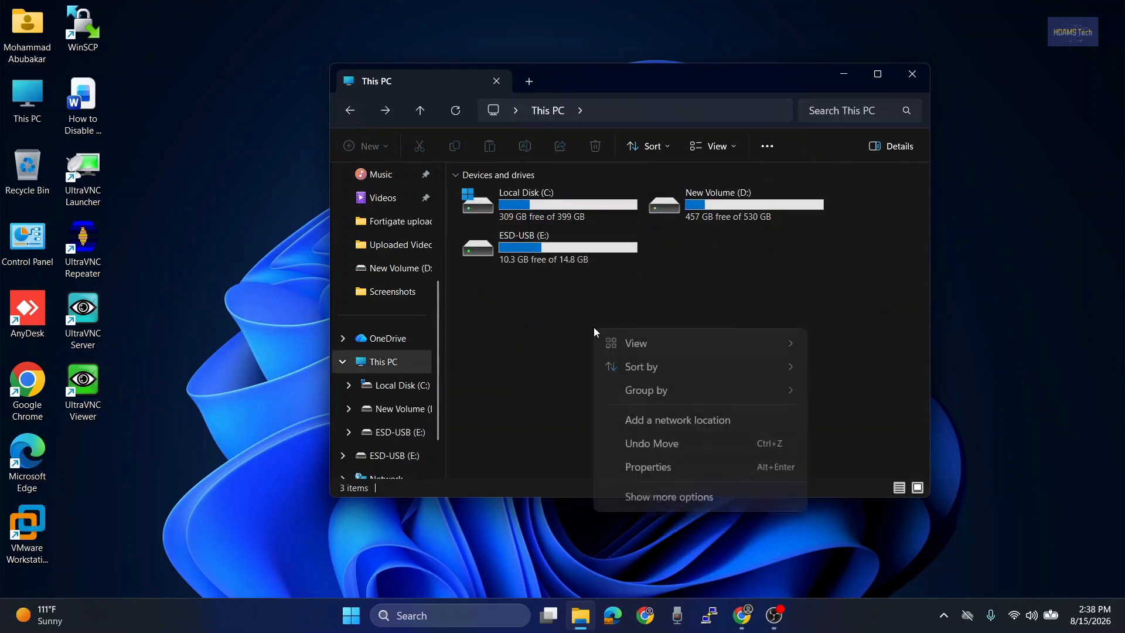
pyautogui.press('Escape')
pyautogui.rightClick(660, 496)
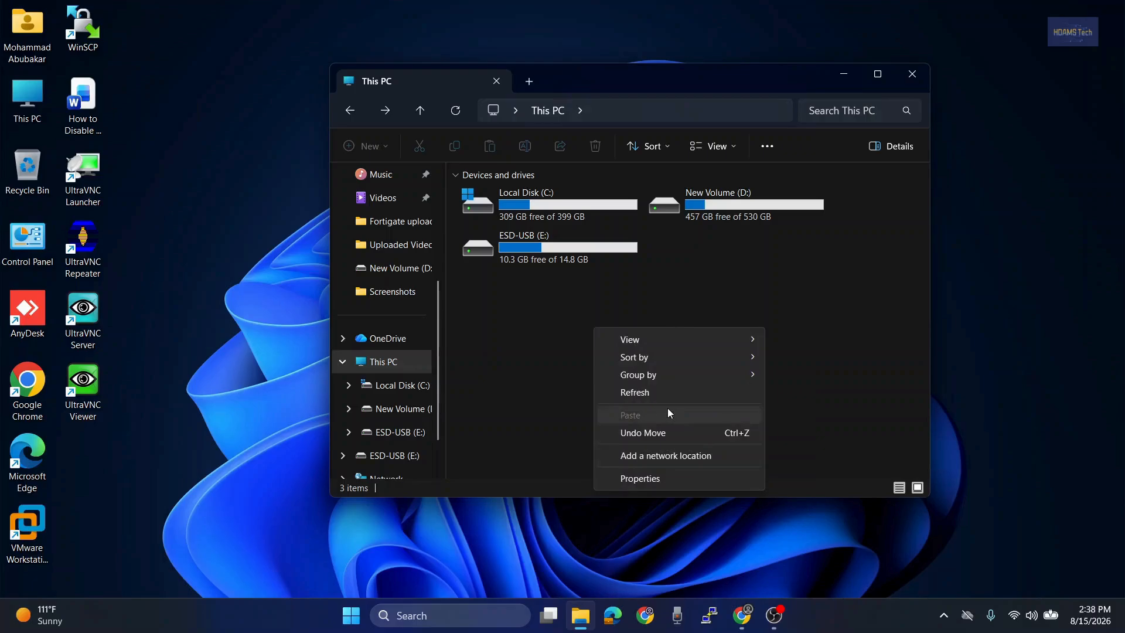
pyautogui.click(664, 393)
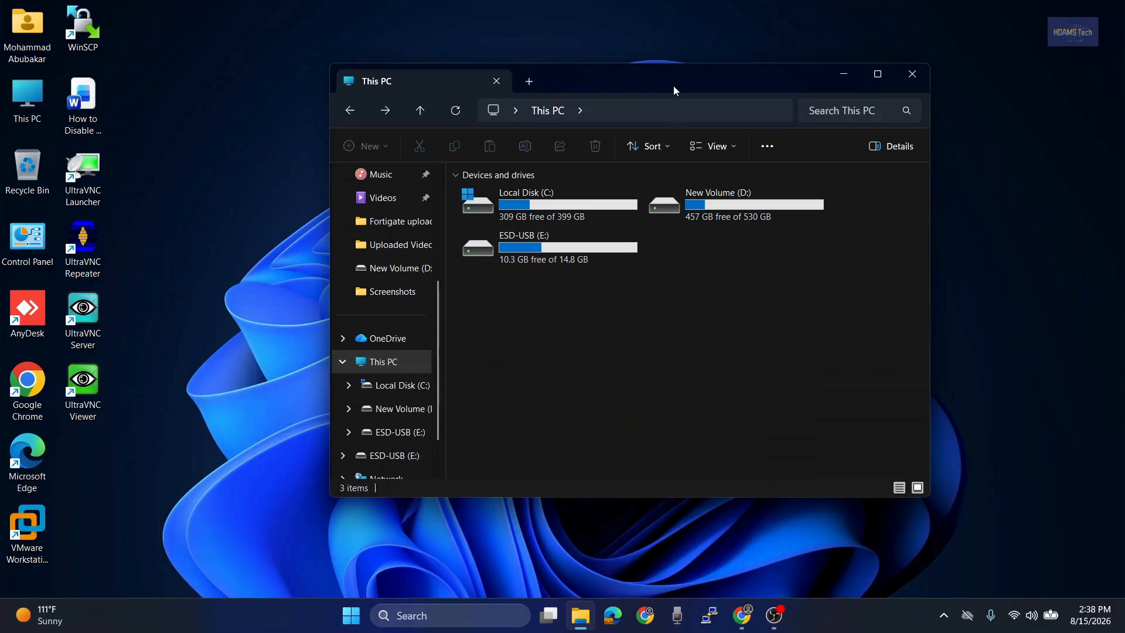
pyautogui.moveTo(674, 80); pyautogui.dragTo(614, 75)
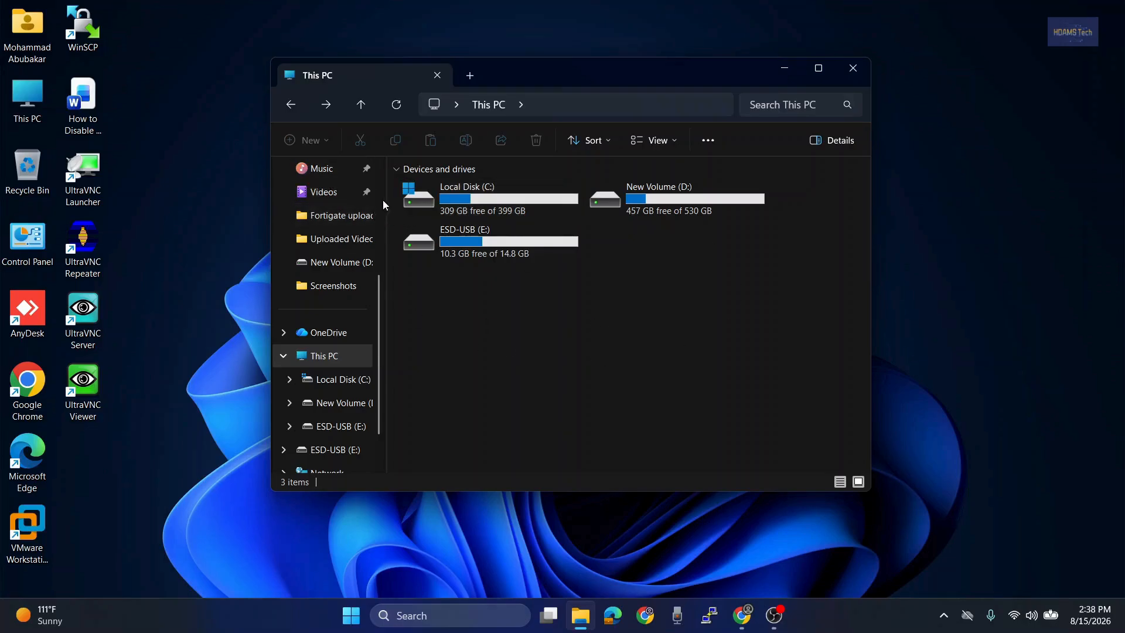
# - Locate the rufus-4.15 file in the Downloads folder
pyautogui.scroll(3, 380, 196)
pyautogui.click(337, 291)
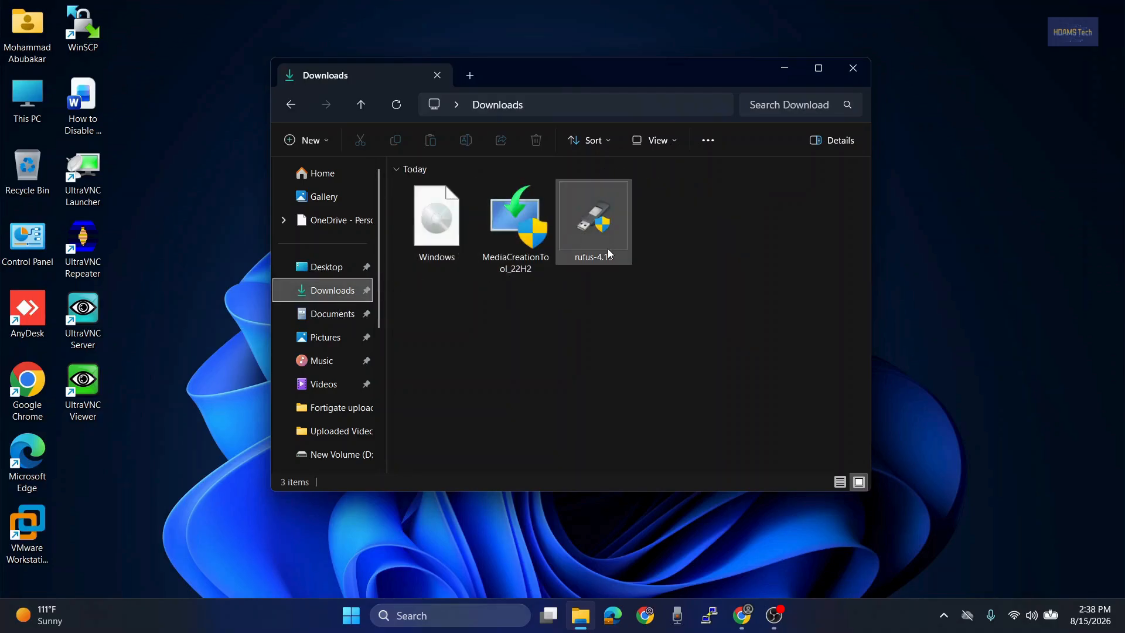
pyautogui.click(593, 239)
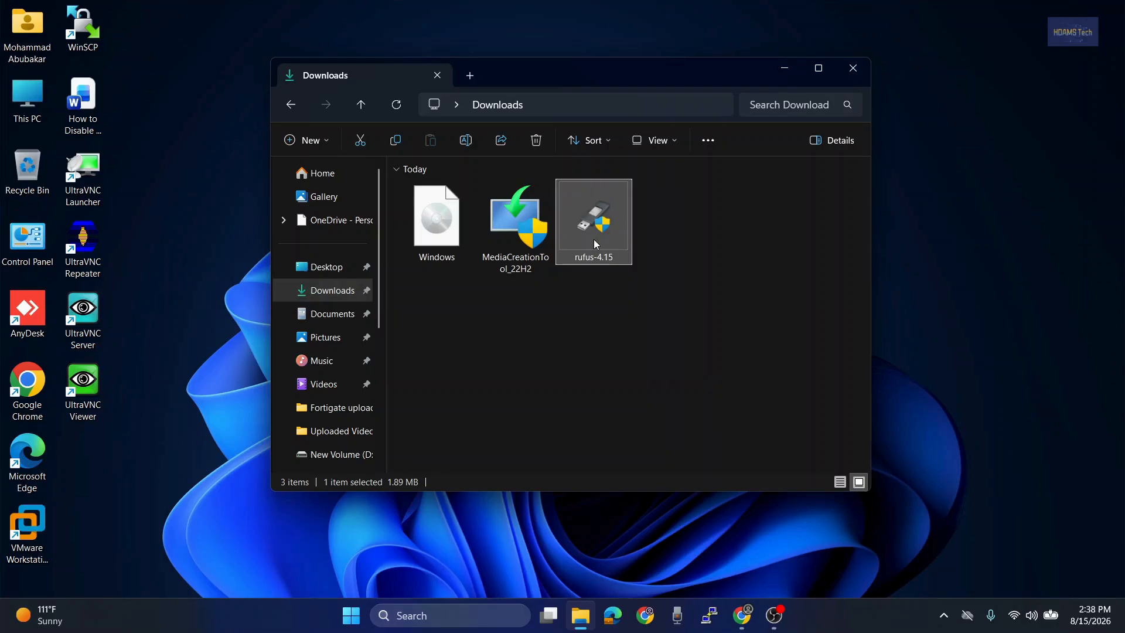
pyautogui.click(345, 293)
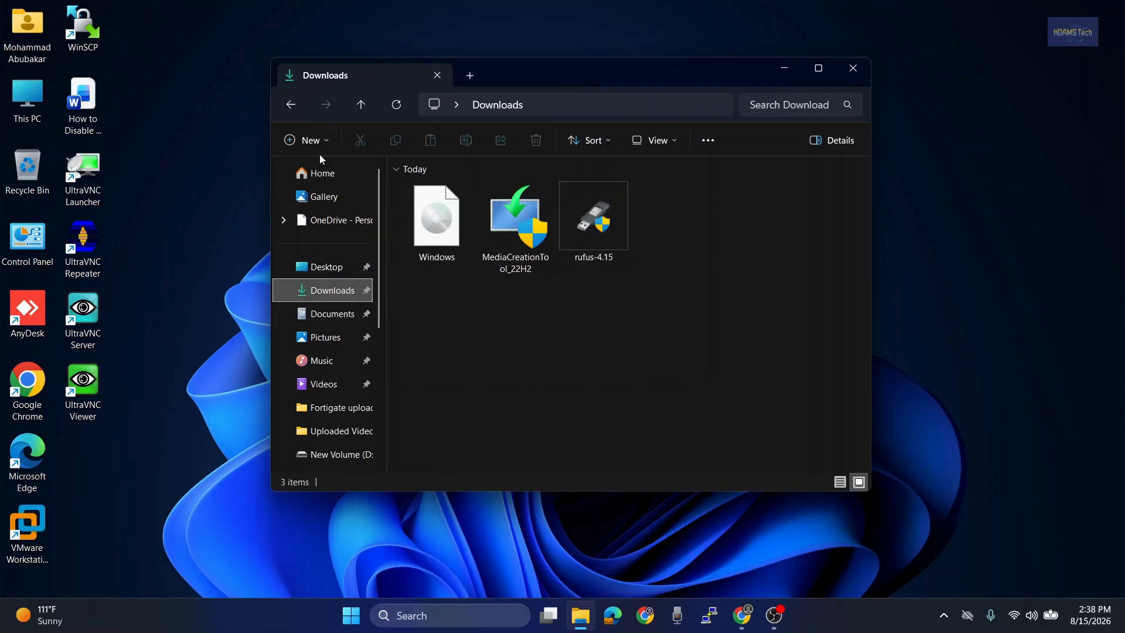
pyautogui.click(298, 114)
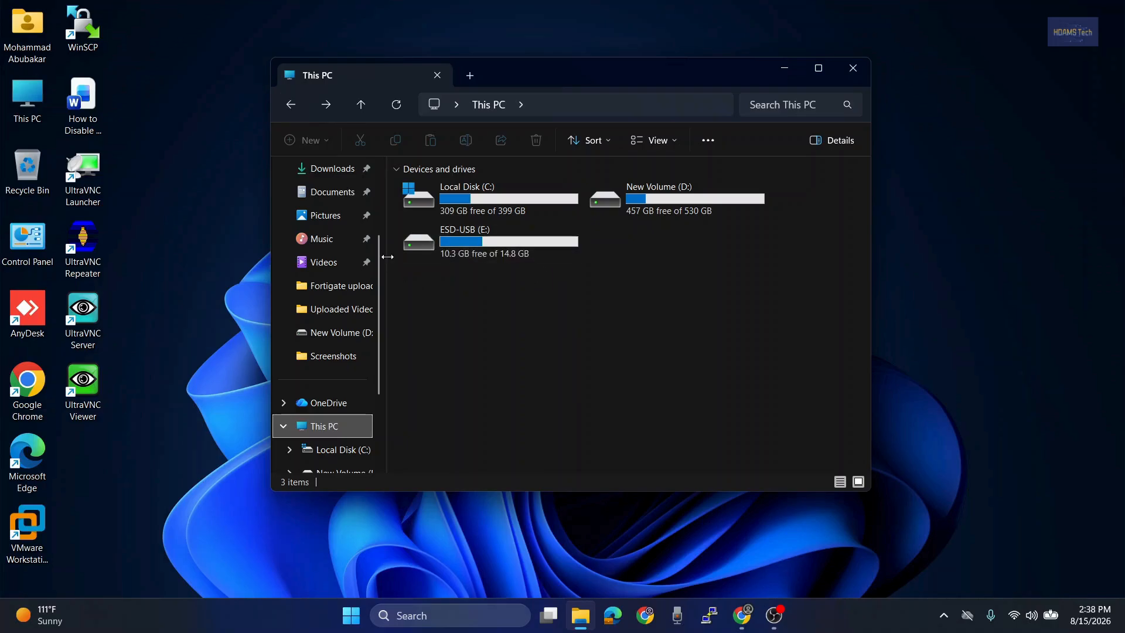
pyautogui.click(290, 104)
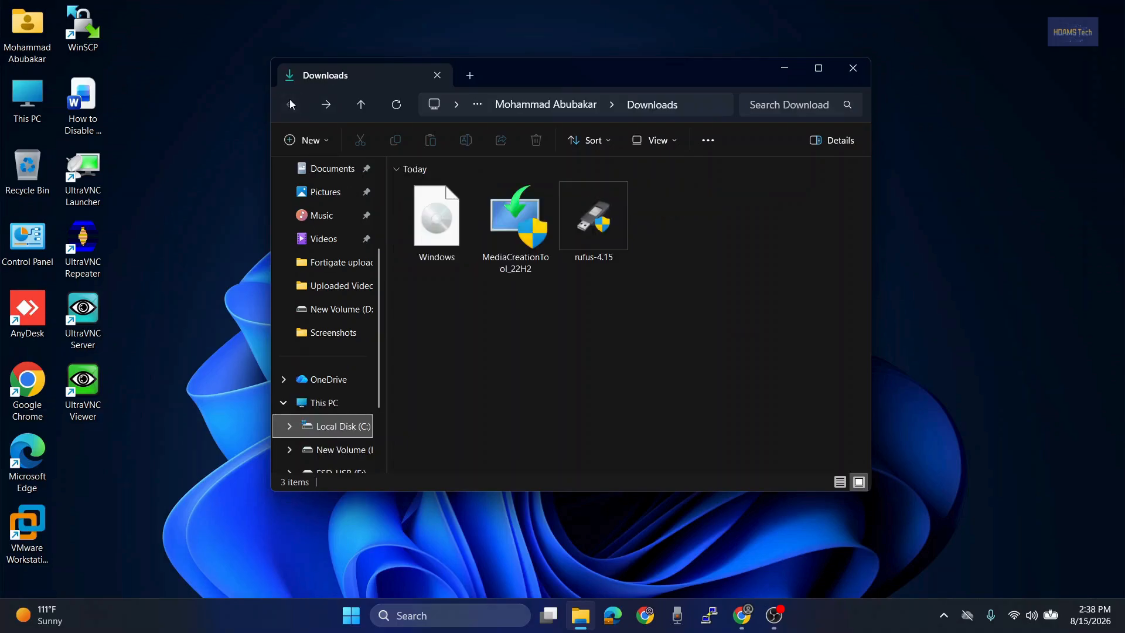
# - Run rufus-4.15 as administrator, decline its online update checks, and minimize the Downloads window
pyautogui.rightClick(606, 231)
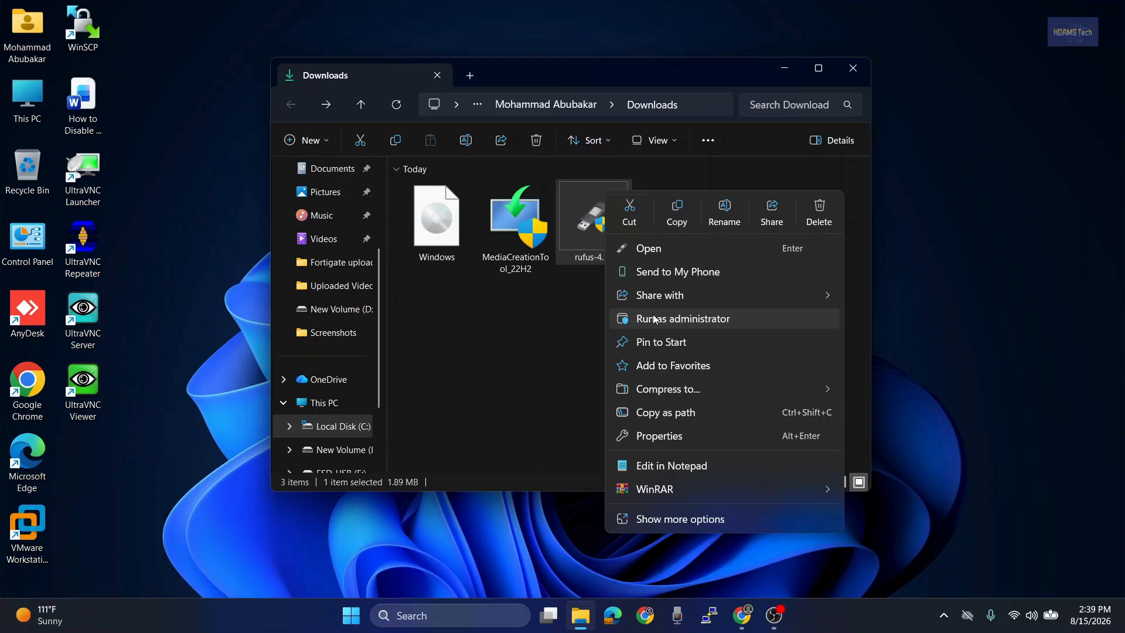
pyautogui.click(654, 318)
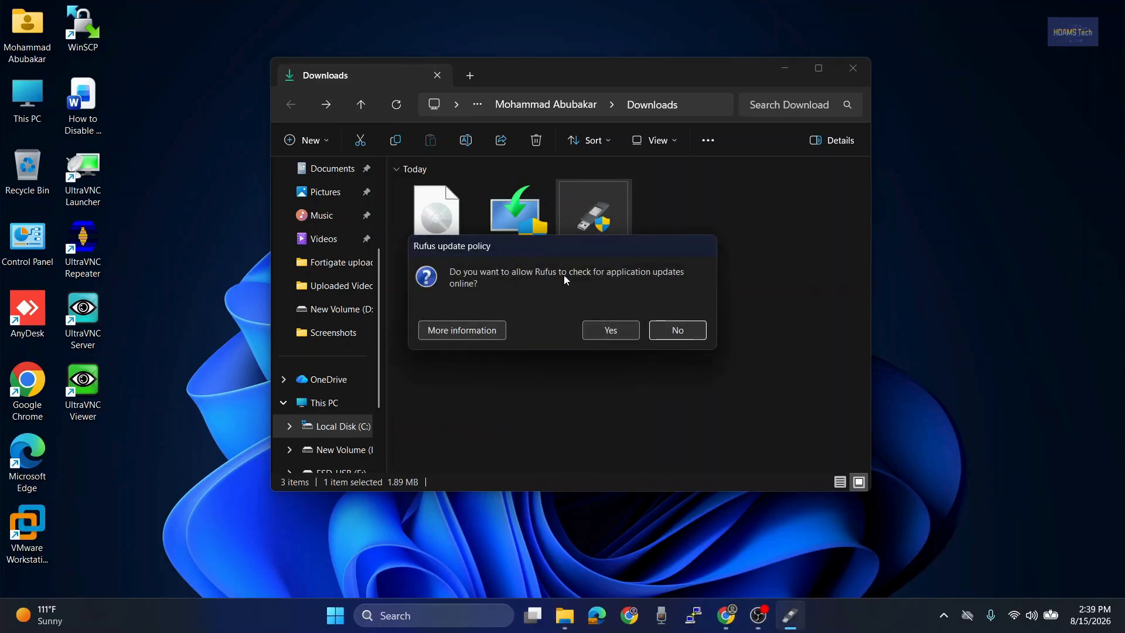
pyautogui.click(677, 330)
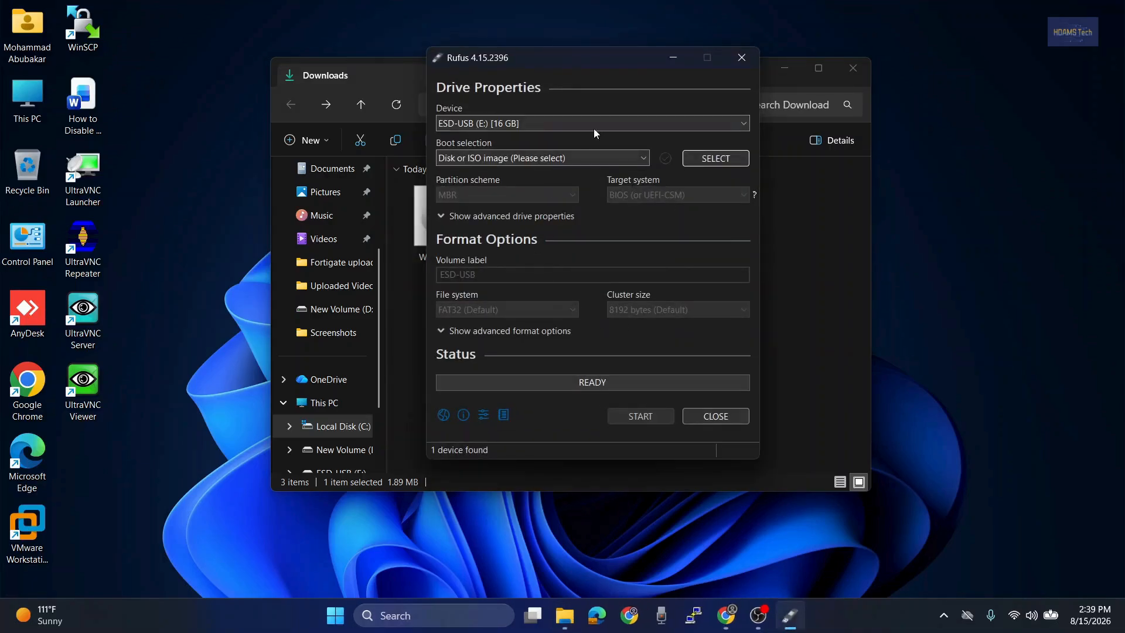
pyautogui.click(777, 68)
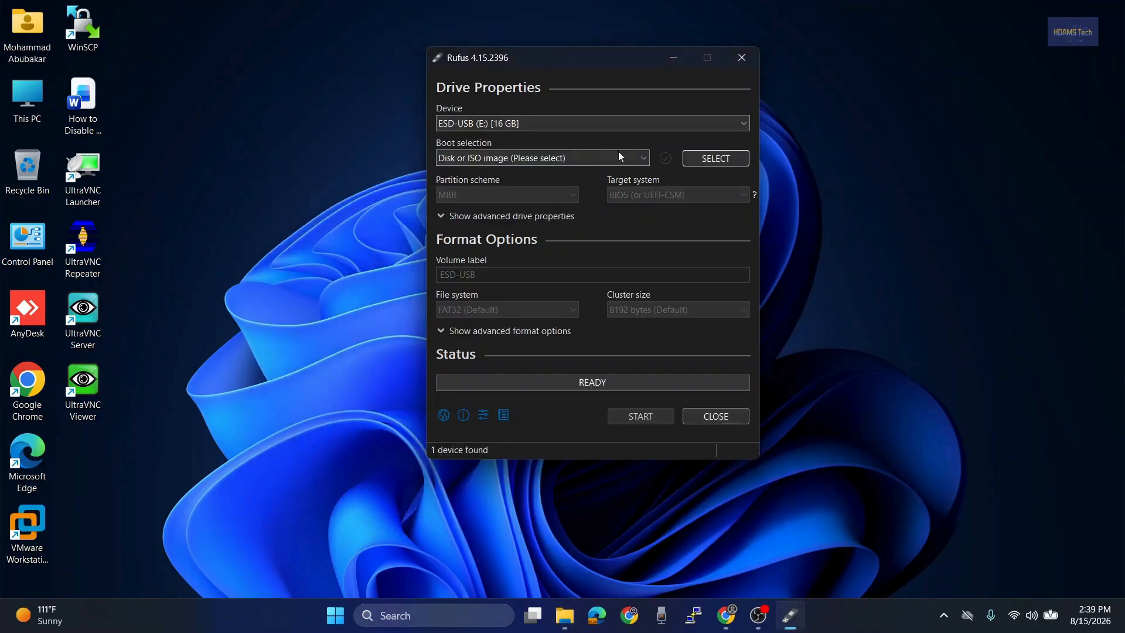
# - Choose ESD-USB (E:) as the Rufus device and Disk or ISO image as the boot selection
pyautogui.click(507, 125)
pyautogui.click(521, 138)
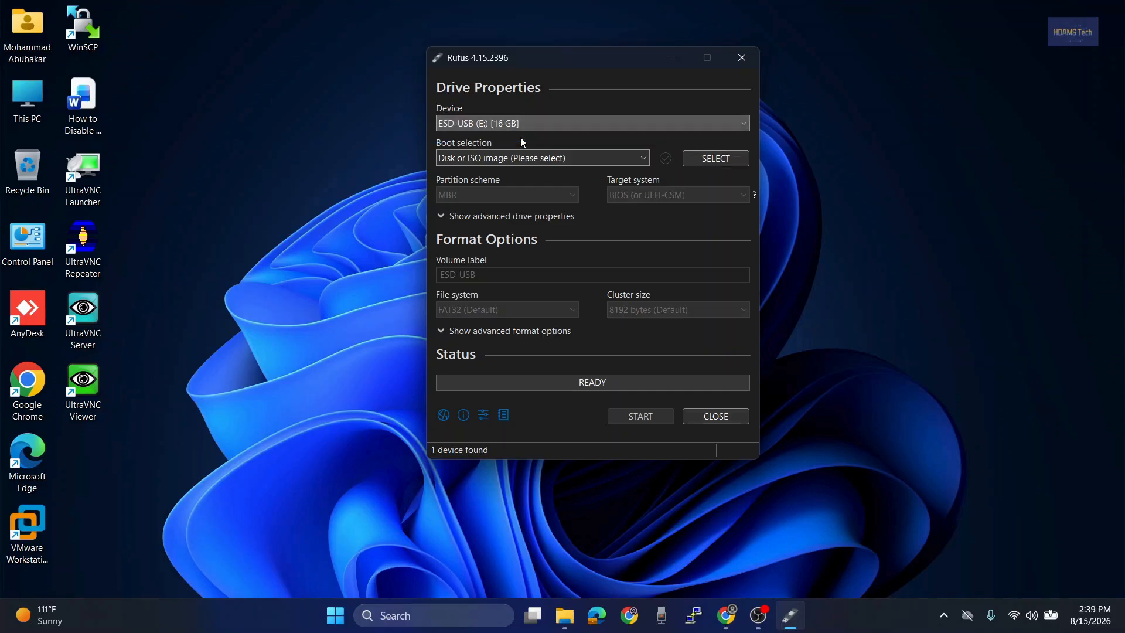
pyautogui.click(538, 162)
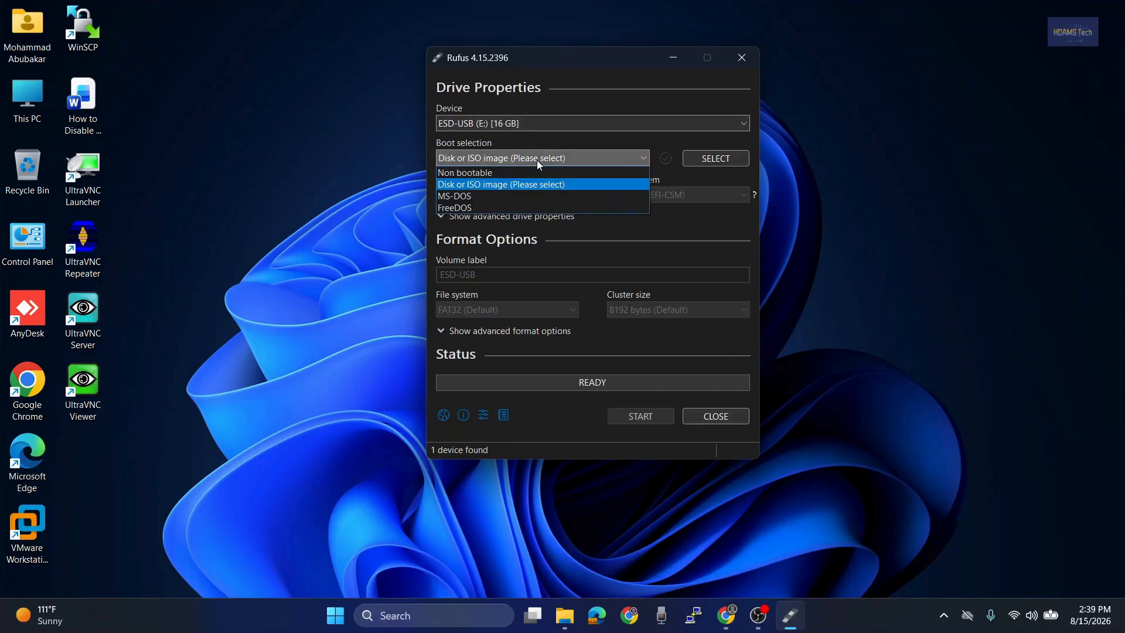
pyautogui.click(501, 185)
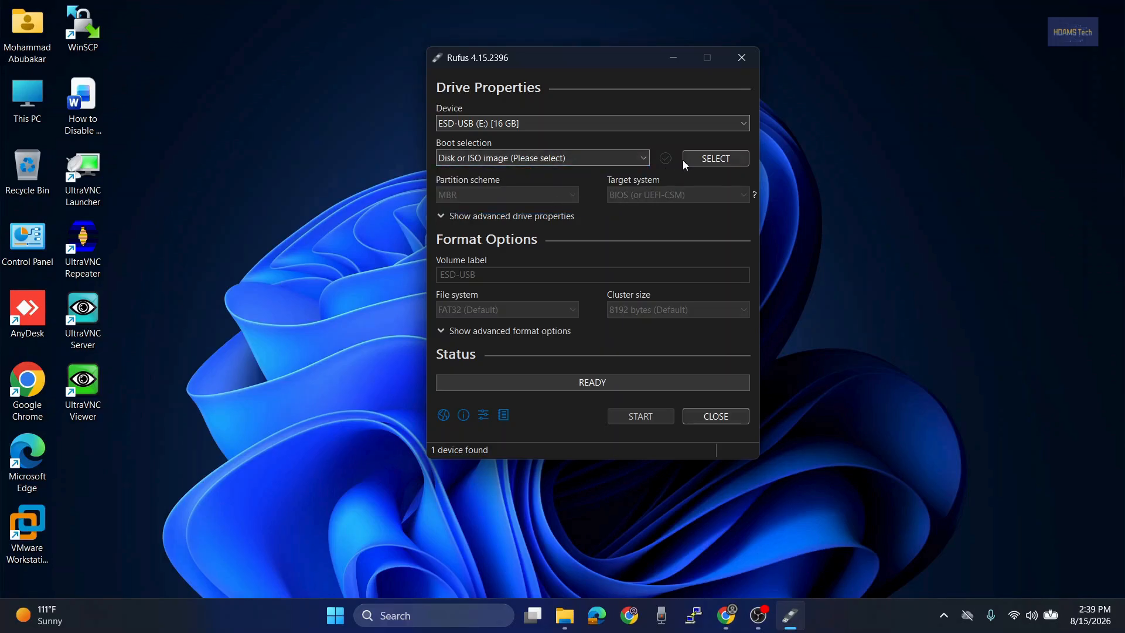
# - Load the Windows ISO image from the Downloads folder as the boot image
pyautogui.click(705, 157)
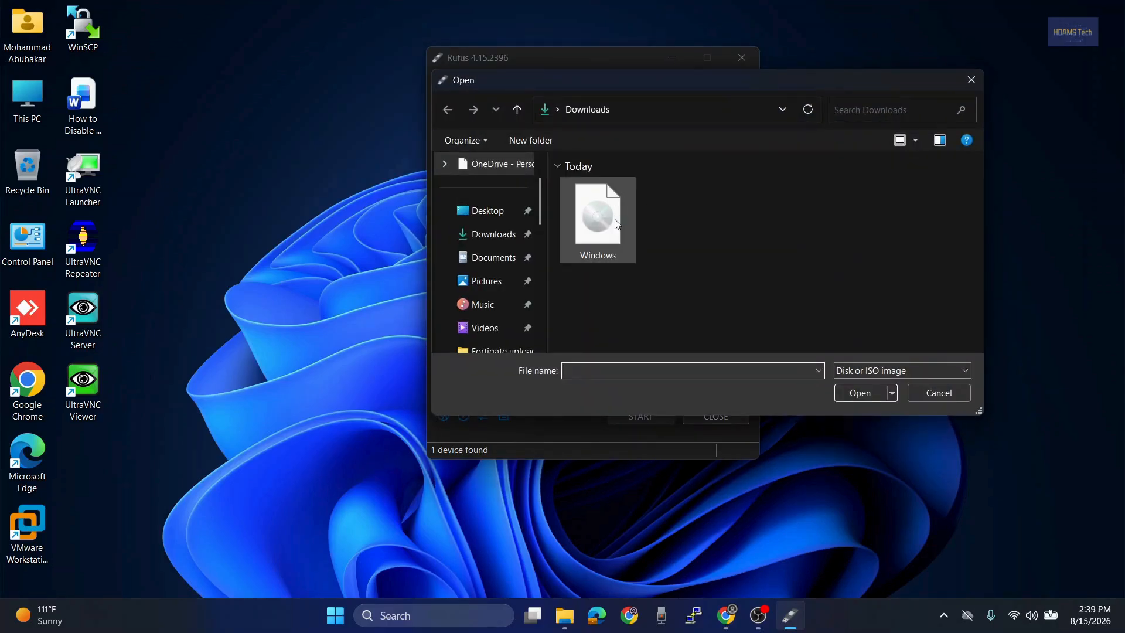
pyautogui.click(492, 235)
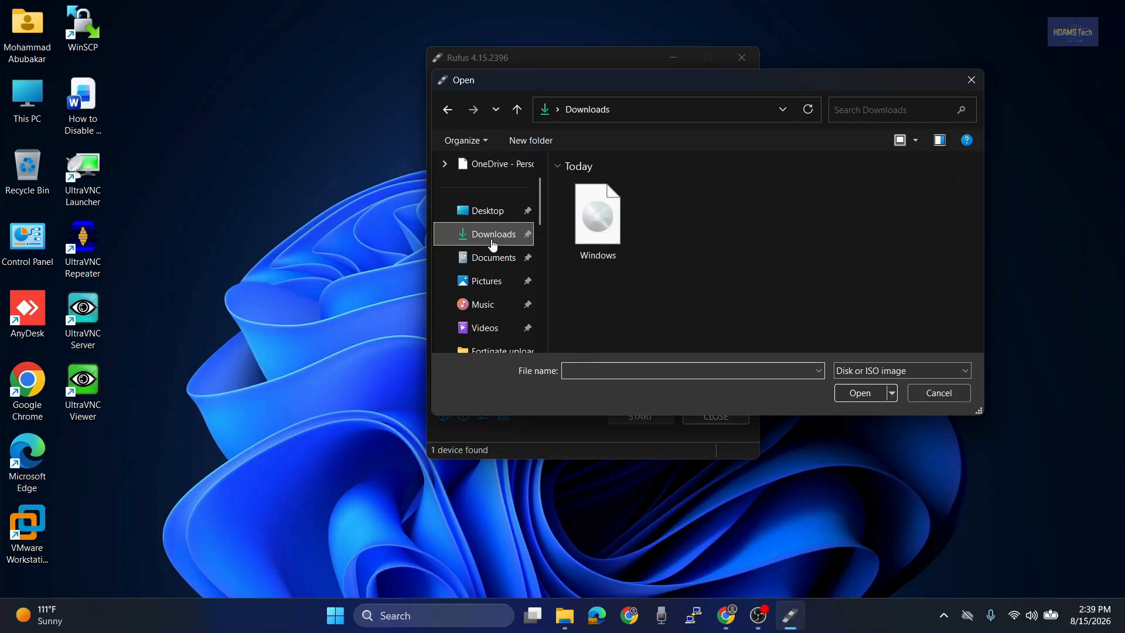
pyautogui.click(605, 219)
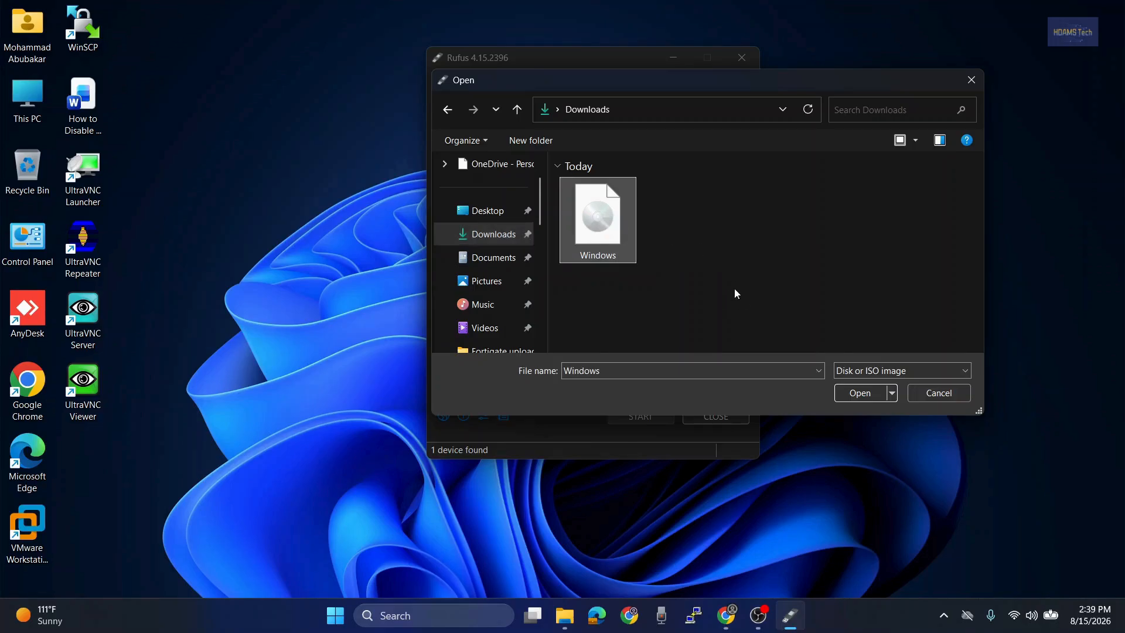
pyautogui.click(854, 398)
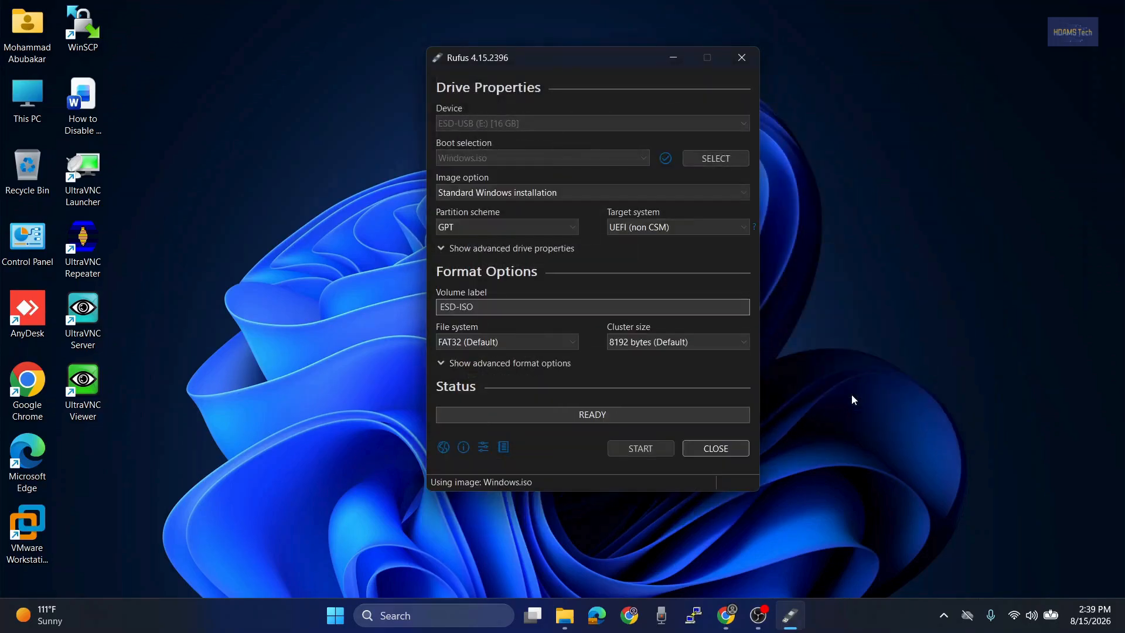
# - View the partition scheme choices in Rufus, then switch to Computer Management and open Disk Management
pyautogui.click(575, 227)
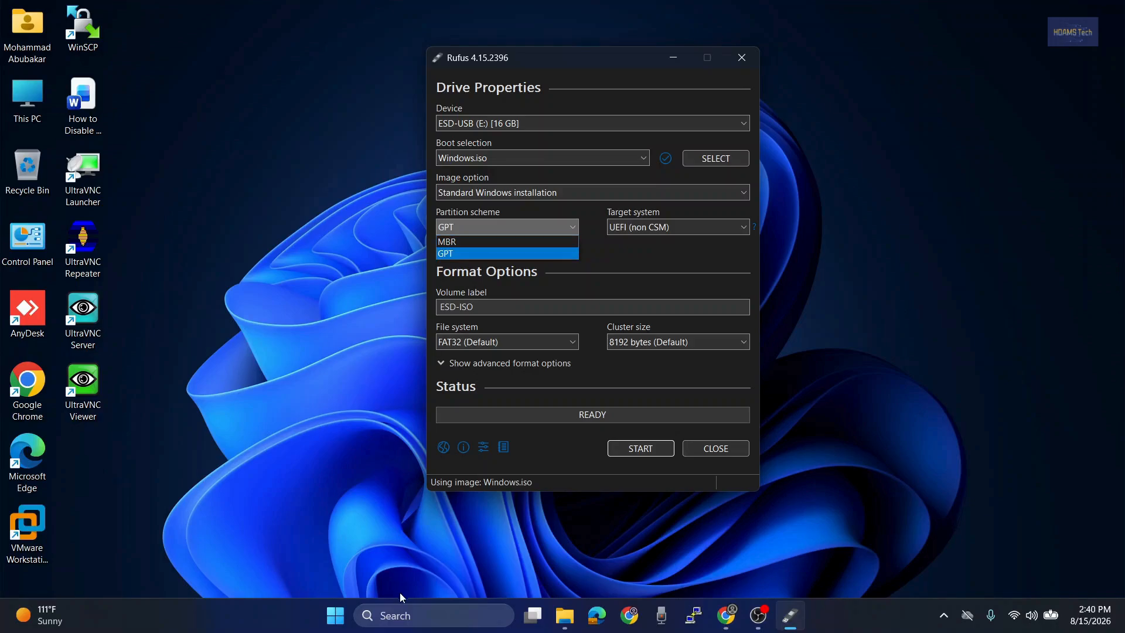
pyautogui.click(402, 615)
pyautogui.write('comp')
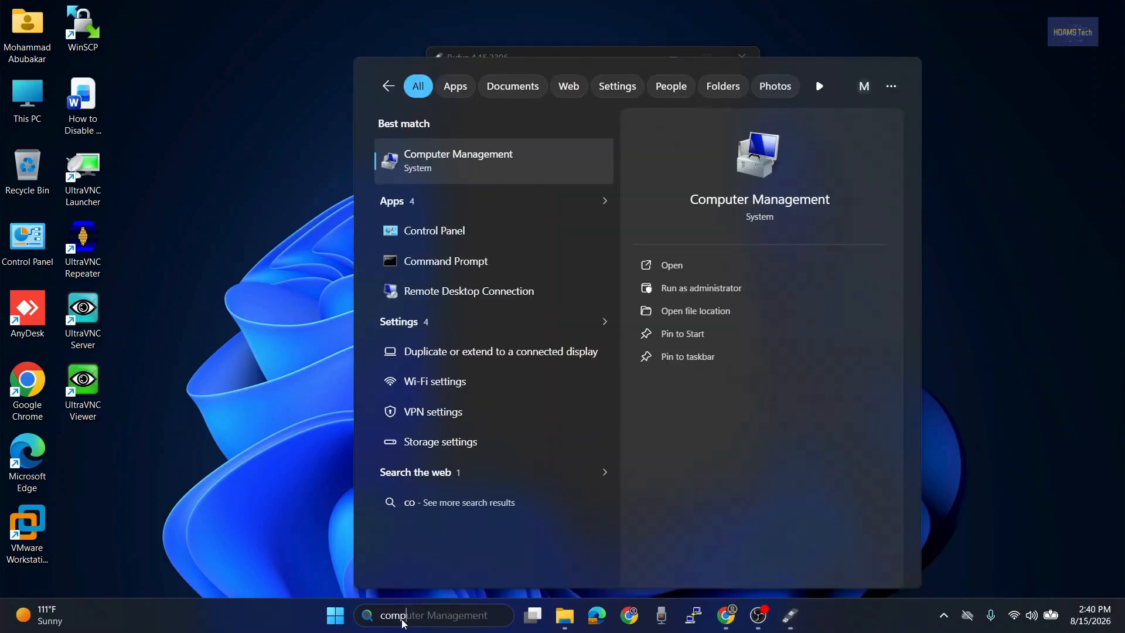
pyautogui.write('u')
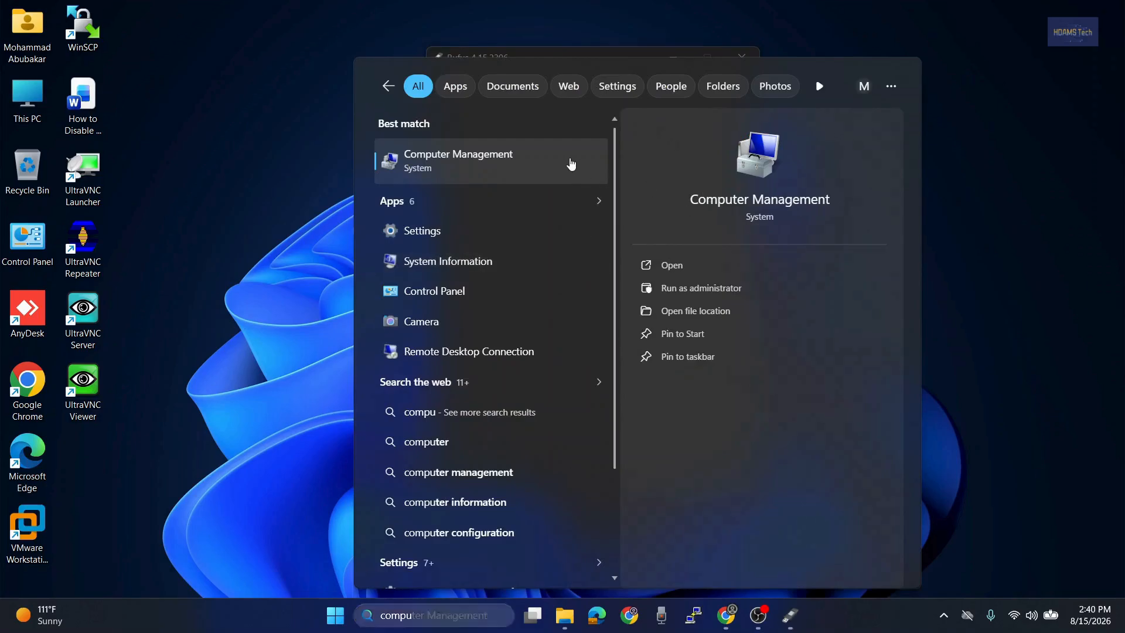
pyautogui.press('Escape')
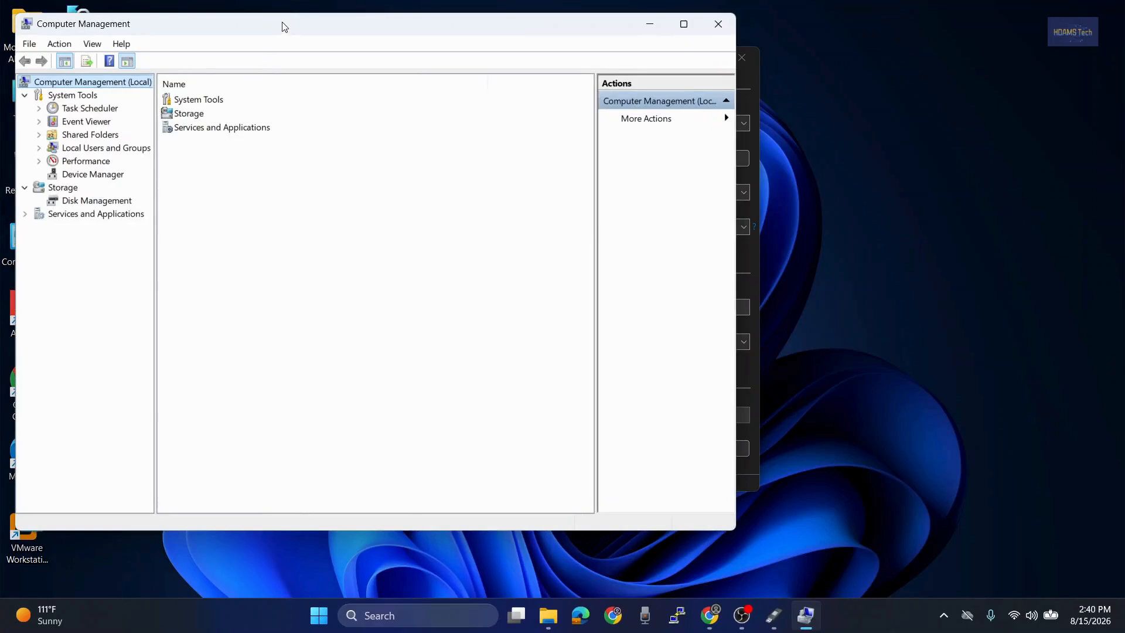
pyautogui.moveTo(283, 26); pyautogui.dragTo(400, 75)
pyautogui.click(230, 249)
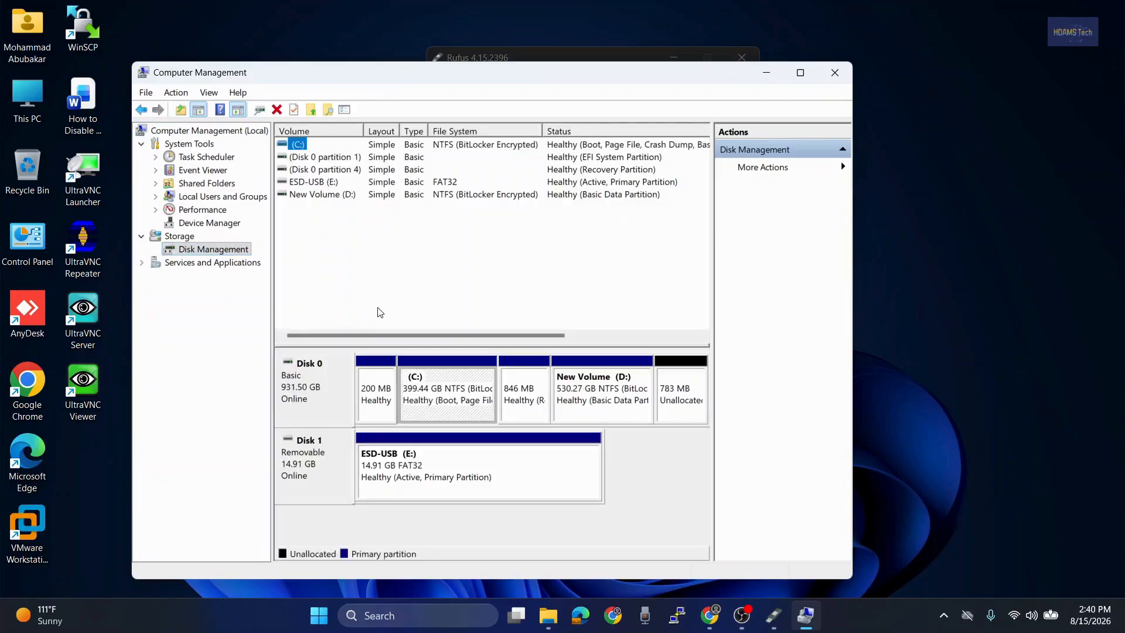
# - Check Disk 0's partition style in its properties, look through its policies and details, and close the properties dialog
pyautogui.click(331, 391)
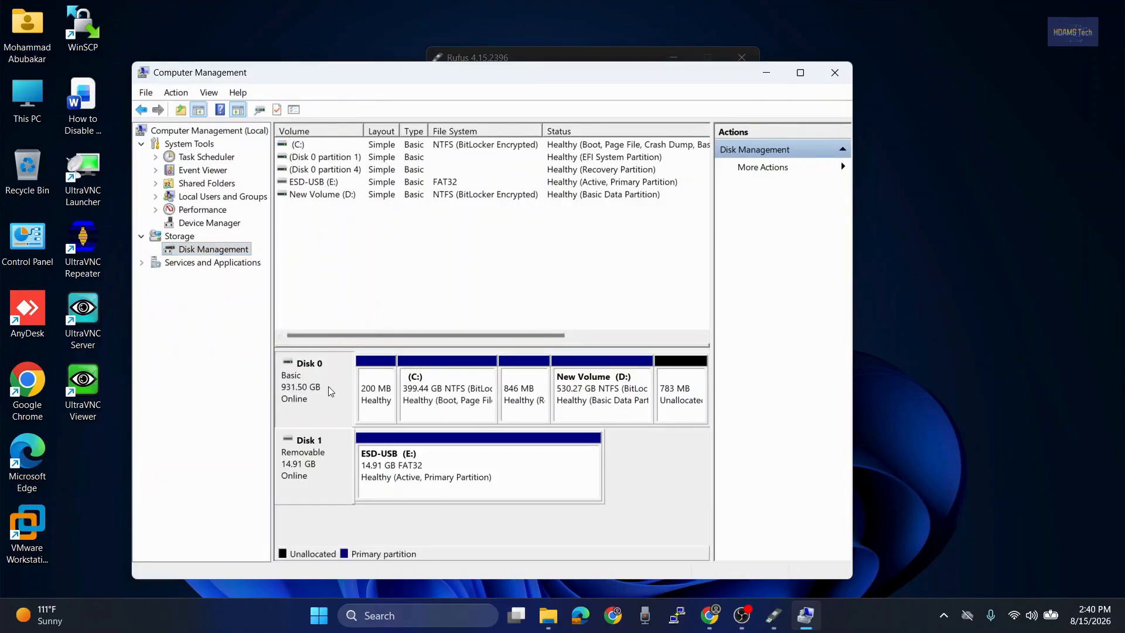
pyautogui.rightClick(333, 378)
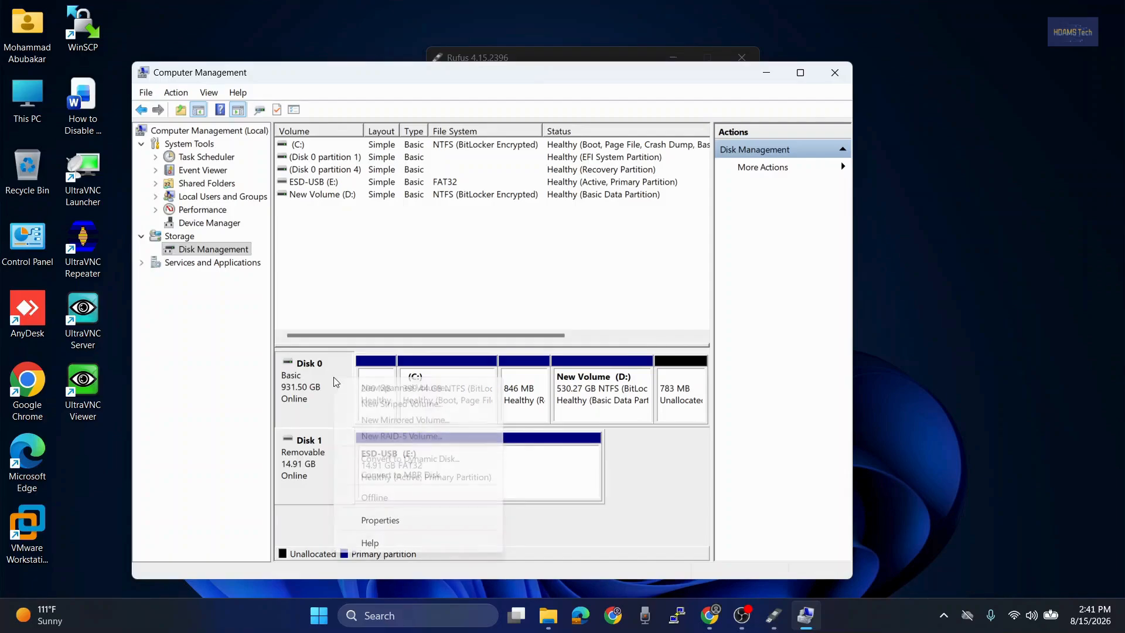
pyautogui.click(380, 520)
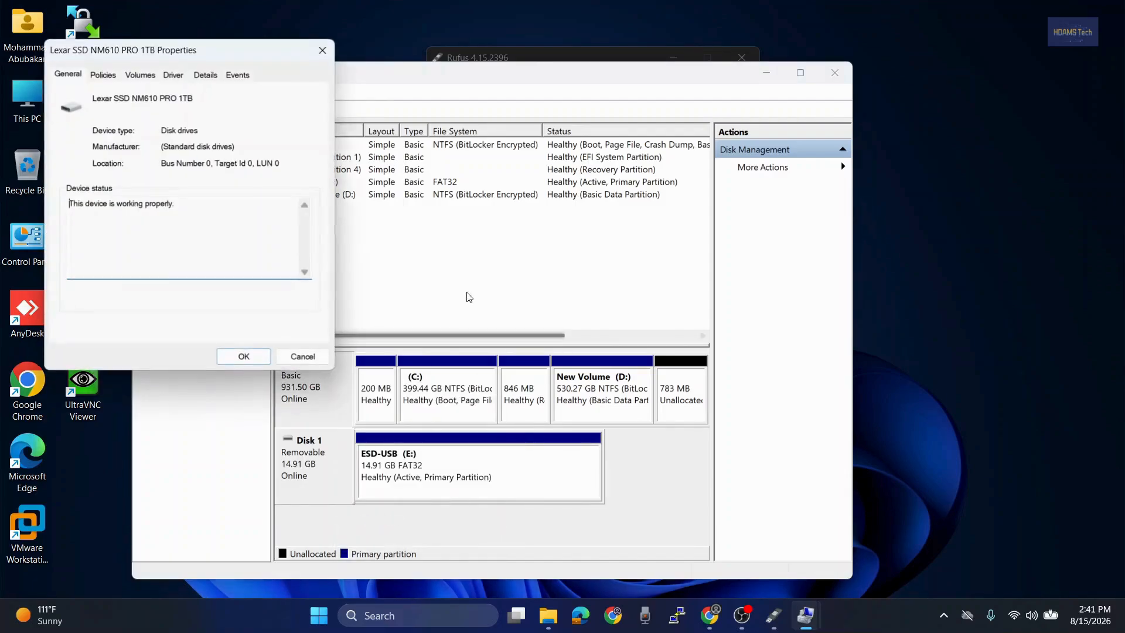
pyautogui.moveTo(159, 57); pyautogui.dragTo(368, 112)
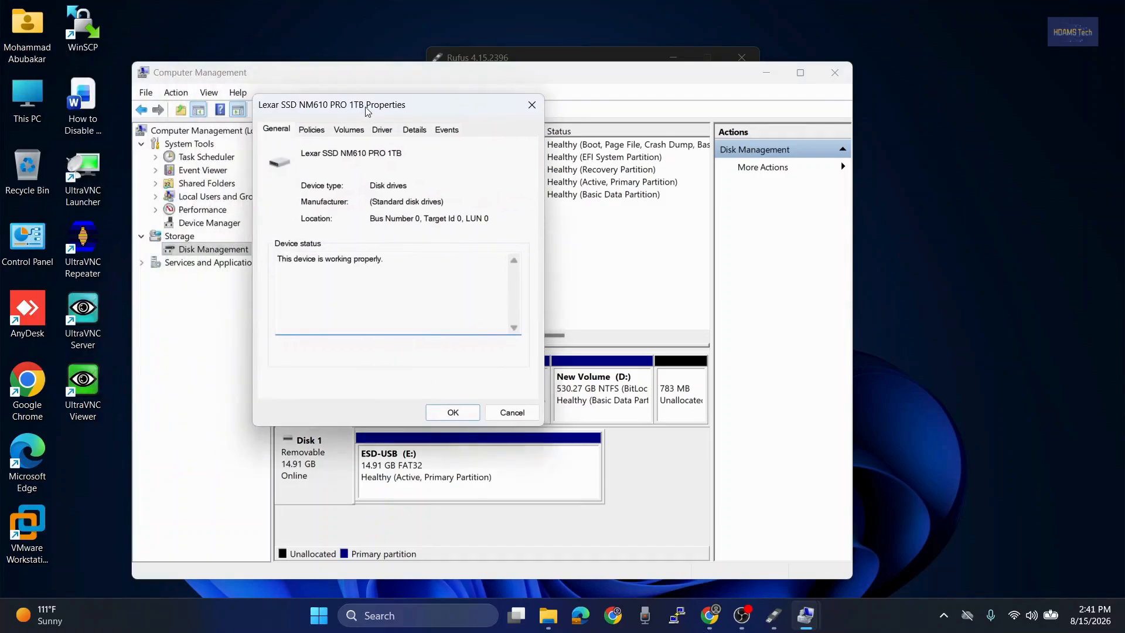
pyautogui.click(317, 133)
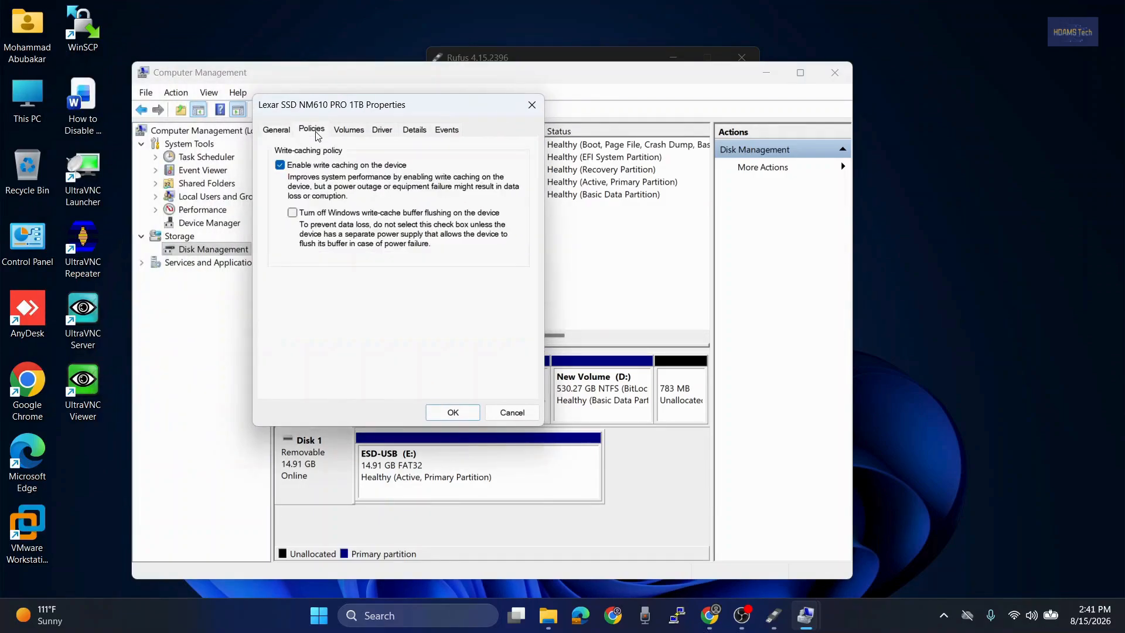
pyautogui.click(348, 132)
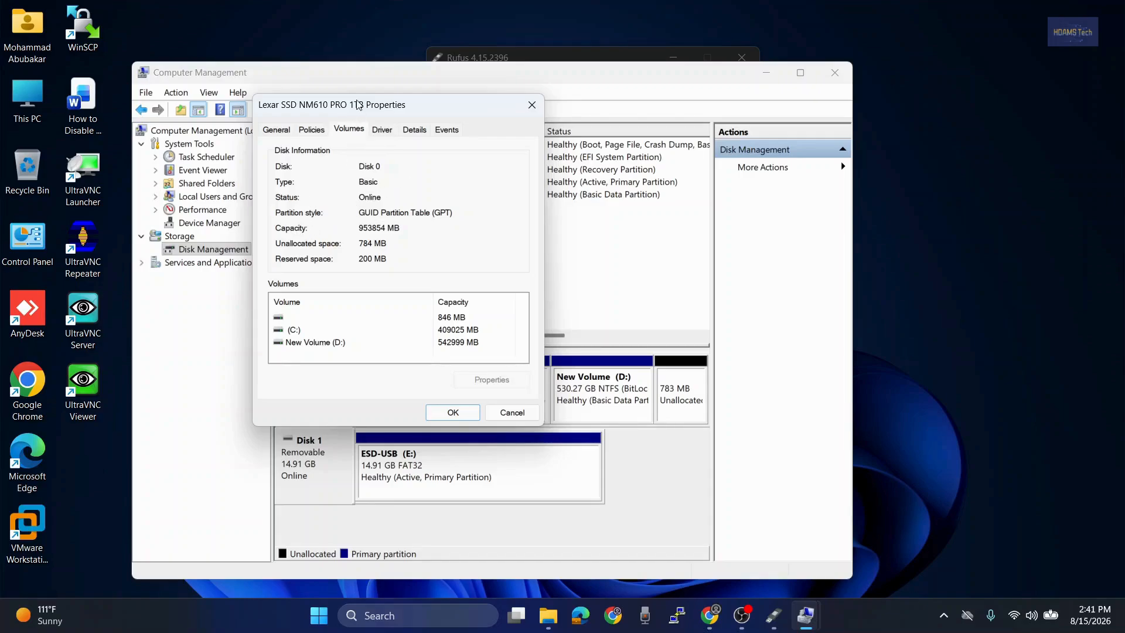
pyautogui.moveTo(356, 104); pyautogui.dragTo(572, 148)
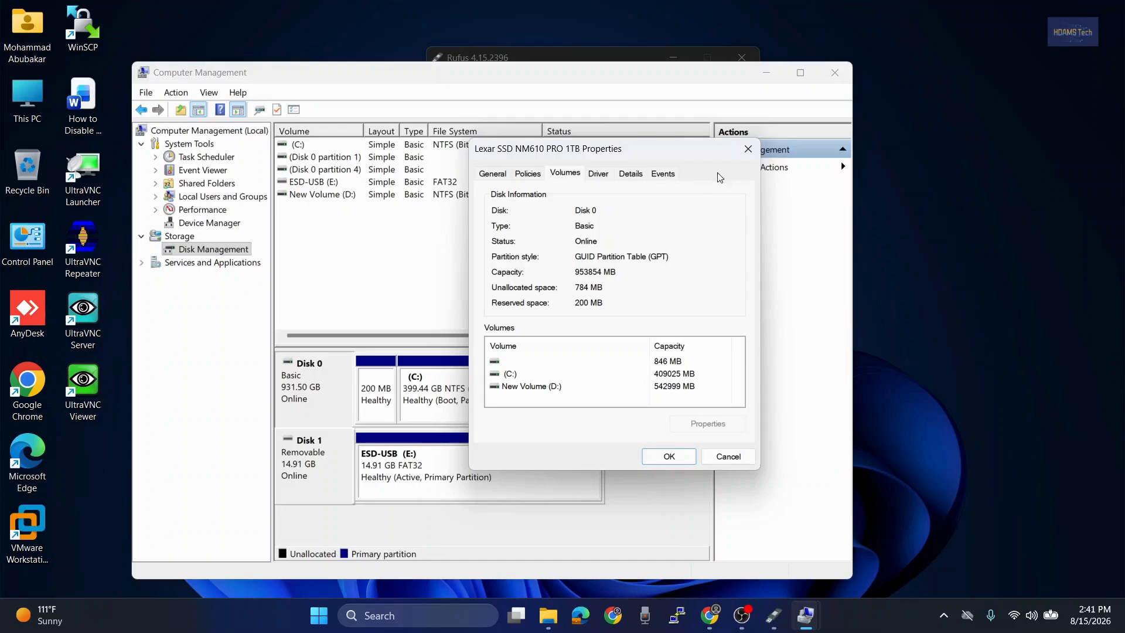
pyautogui.click(633, 176)
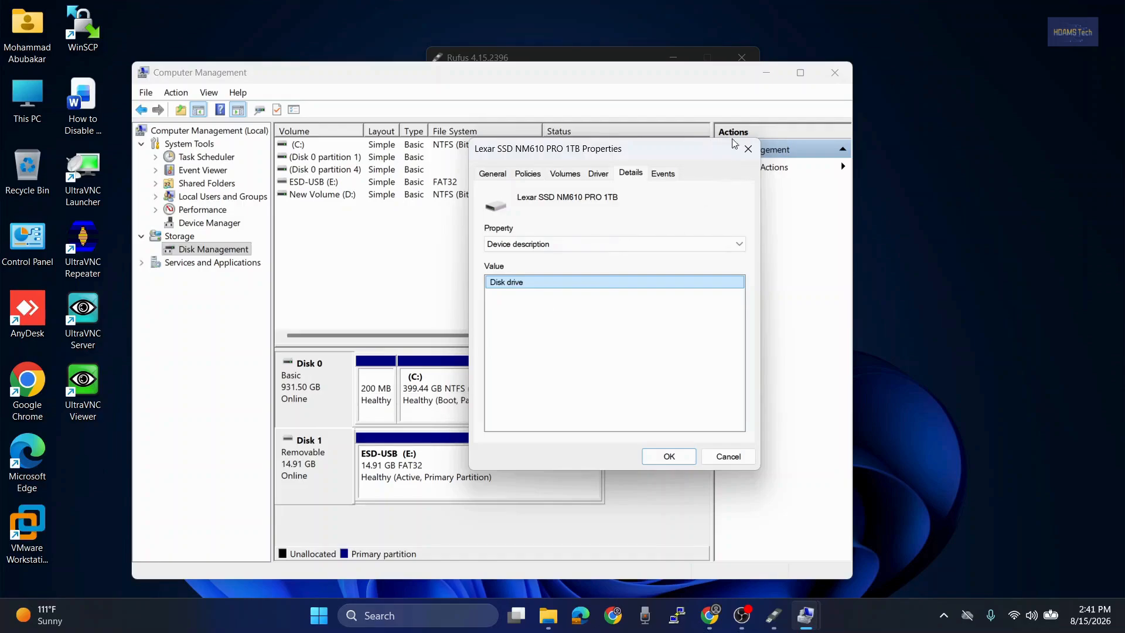
pyautogui.click(748, 149)
# - Look at the general properties of New Volume (D:) on Disk 0, close them, and exit Computer Management
pyautogui.rightClick(594, 406)
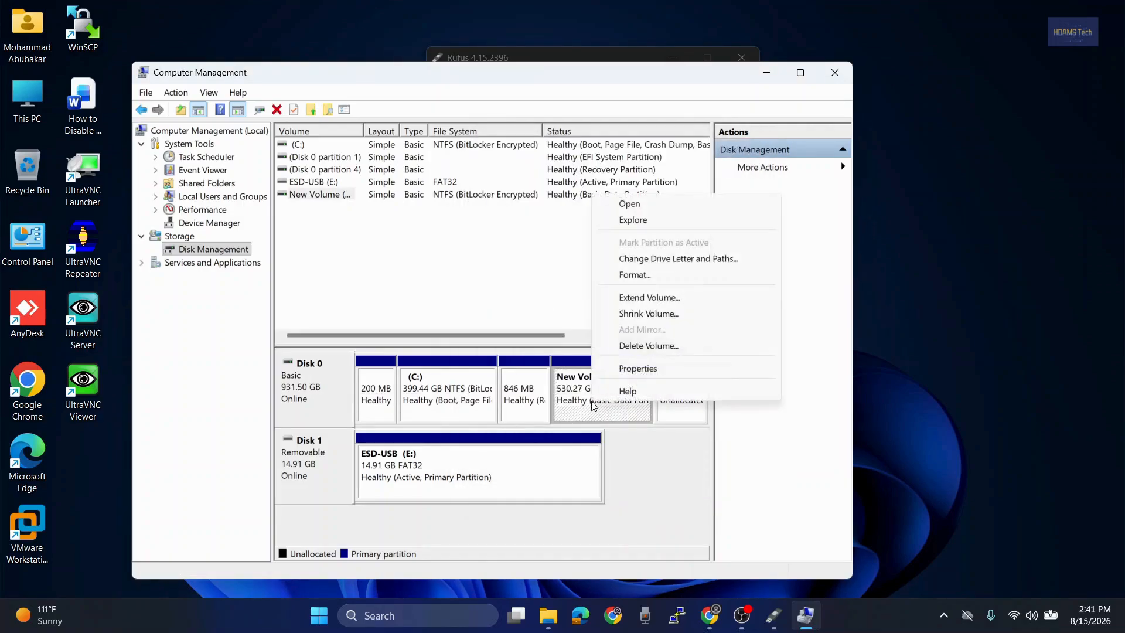
pyautogui.click(639, 369)
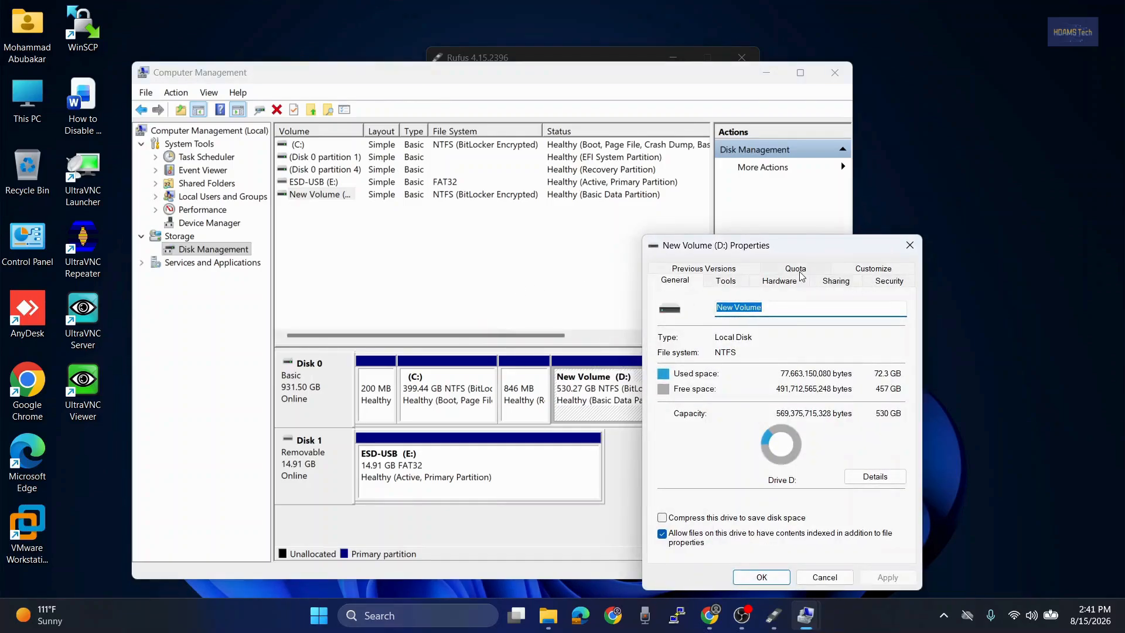
pyautogui.click(908, 246)
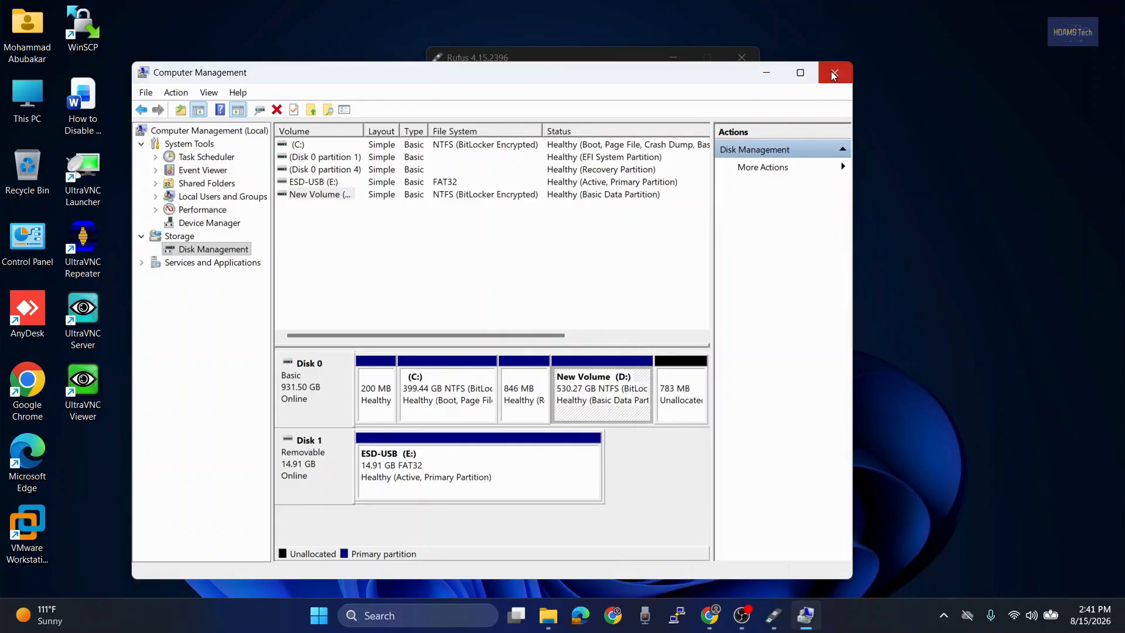
pyautogui.click(835, 72)
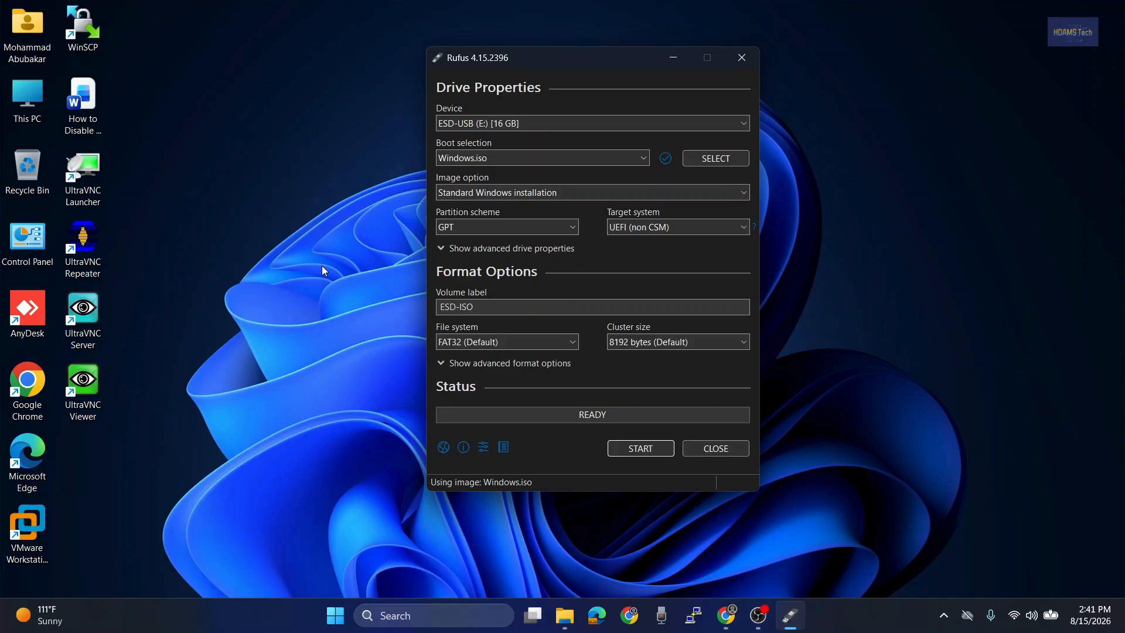
# - Review the partition scheme and target system choices in Rufus, keeping GPT and UEFI (non CSM)
pyautogui.click(498, 230)
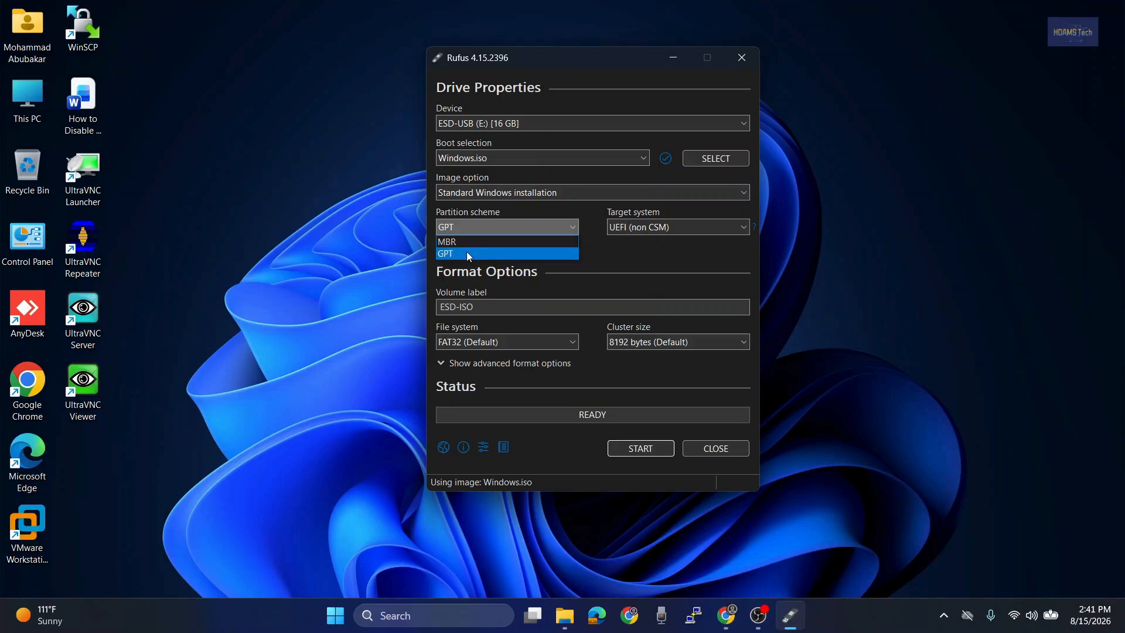
pyautogui.click(612, 270)
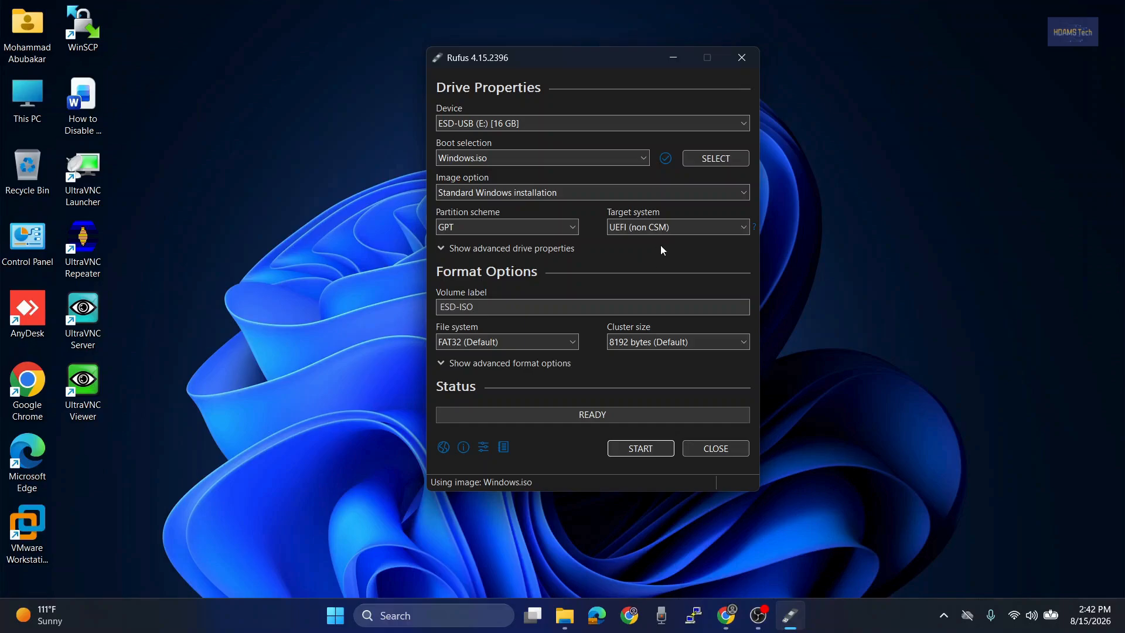
pyautogui.click(677, 229)
pyautogui.click(648, 267)
pyautogui.click(659, 228)
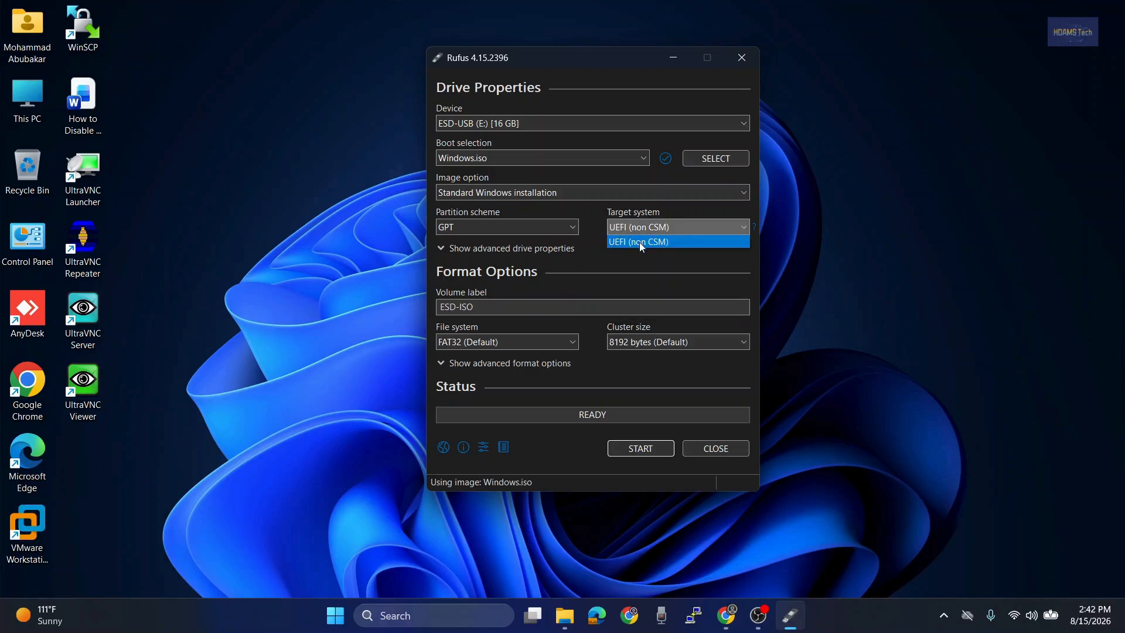
pyautogui.click(590, 249)
# - Look through the advanced drive properties and the file system choices, keeping FAT32 (Default)
pyautogui.click(554, 246)
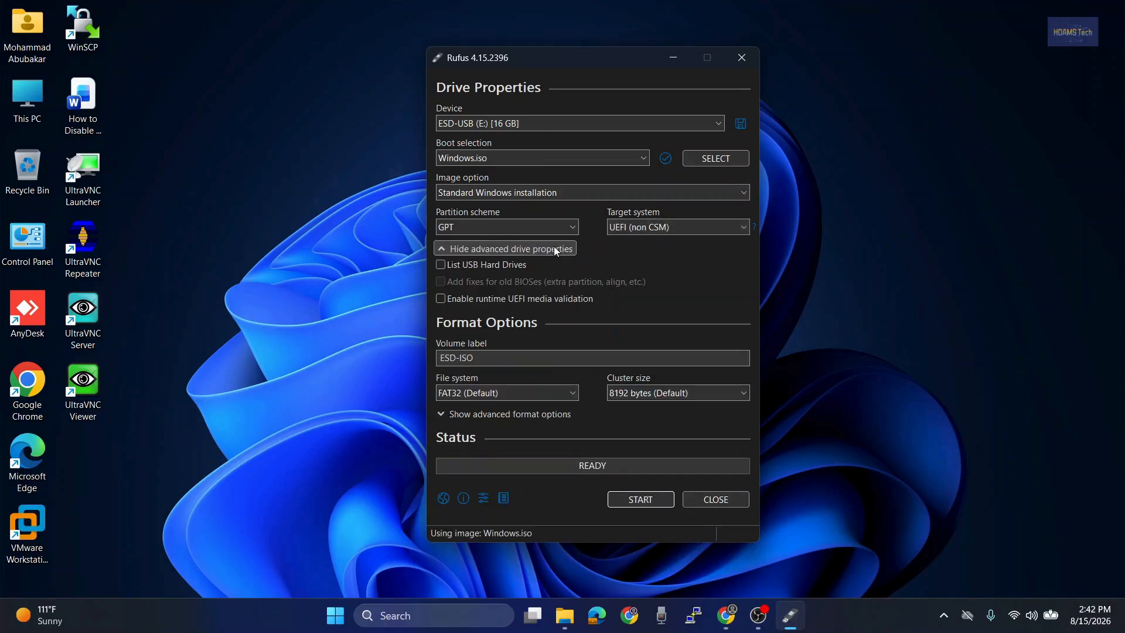
pyautogui.click(554, 246)
pyautogui.click(498, 343)
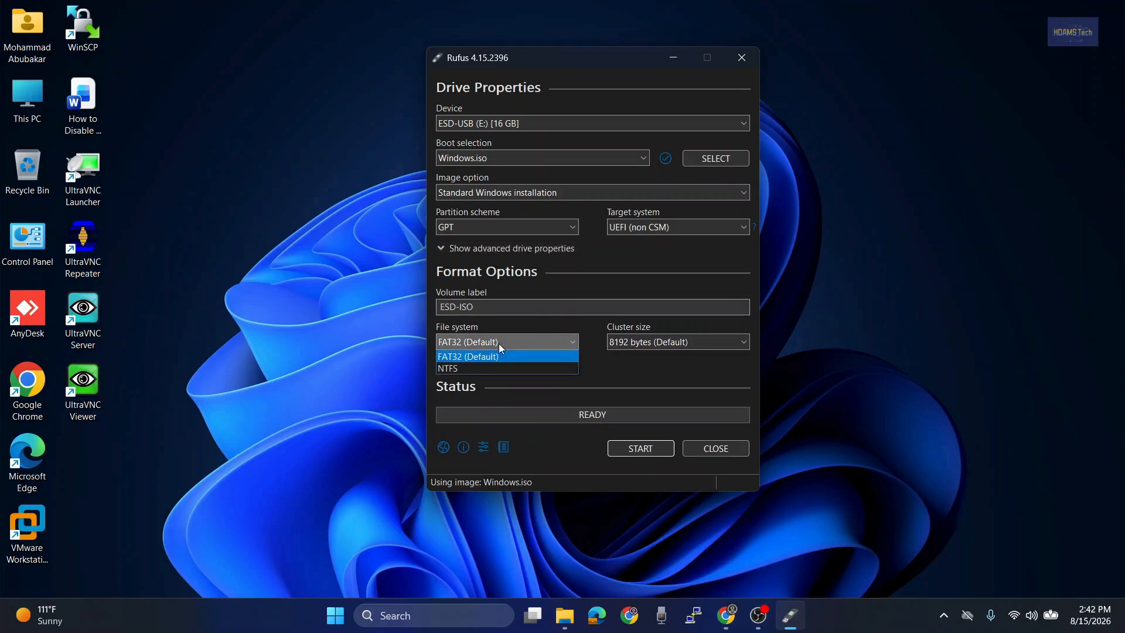
pyautogui.click(614, 281)
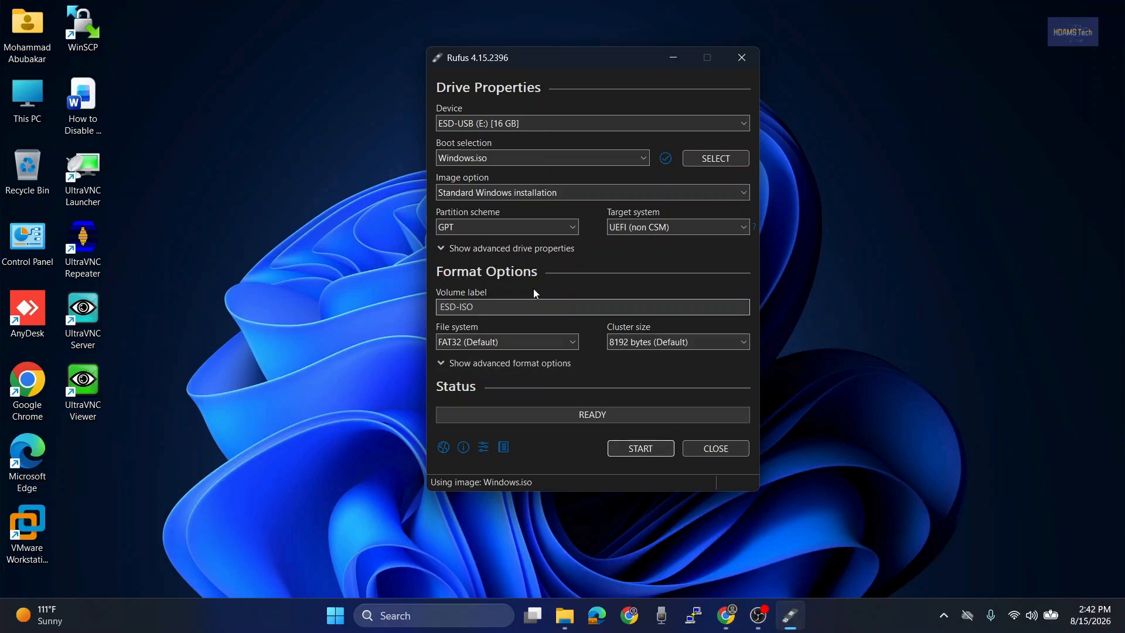
# - Start creating the bootable USB, continue past the revoked UEFI bootloader warning, and toggle the local account creation option
pyautogui.click(637, 449)
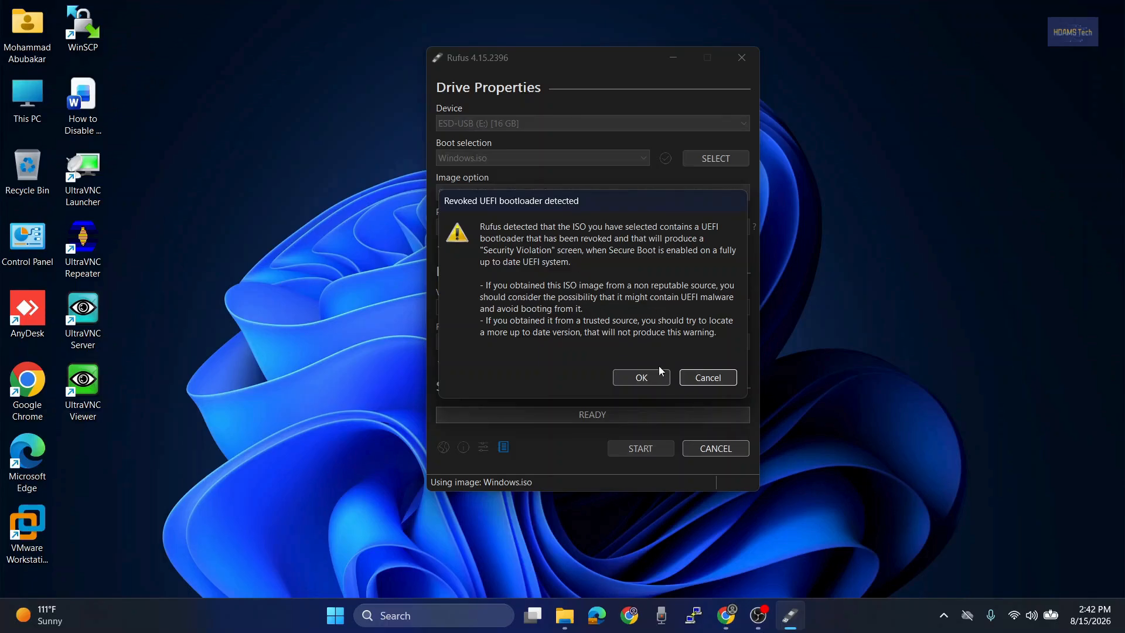
pyautogui.click(643, 377)
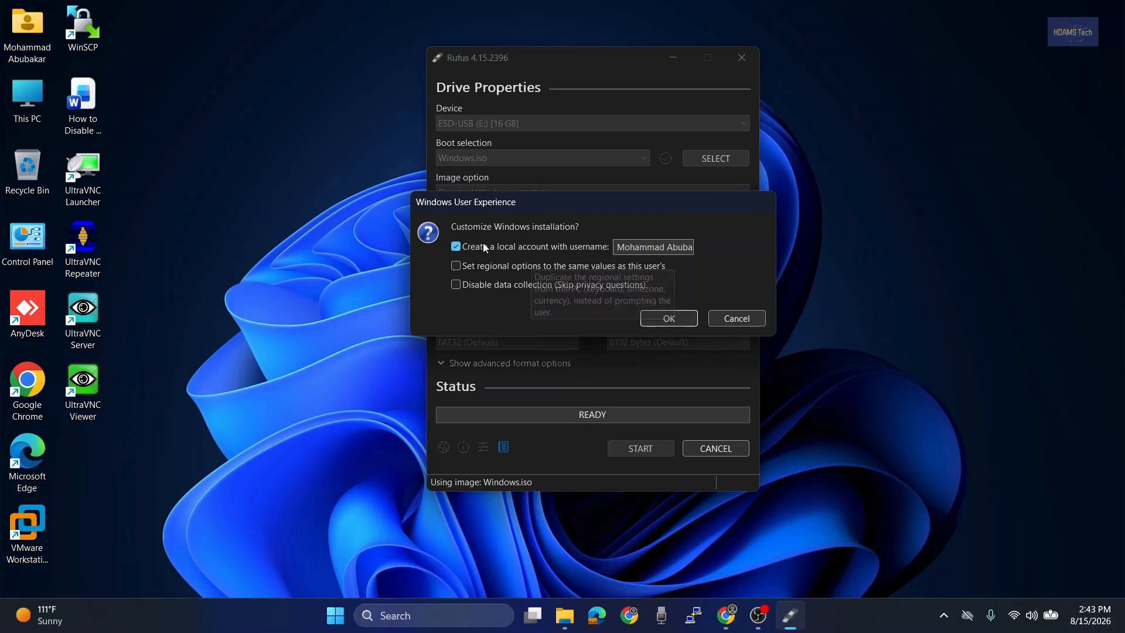
pyautogui.click(456, 247)
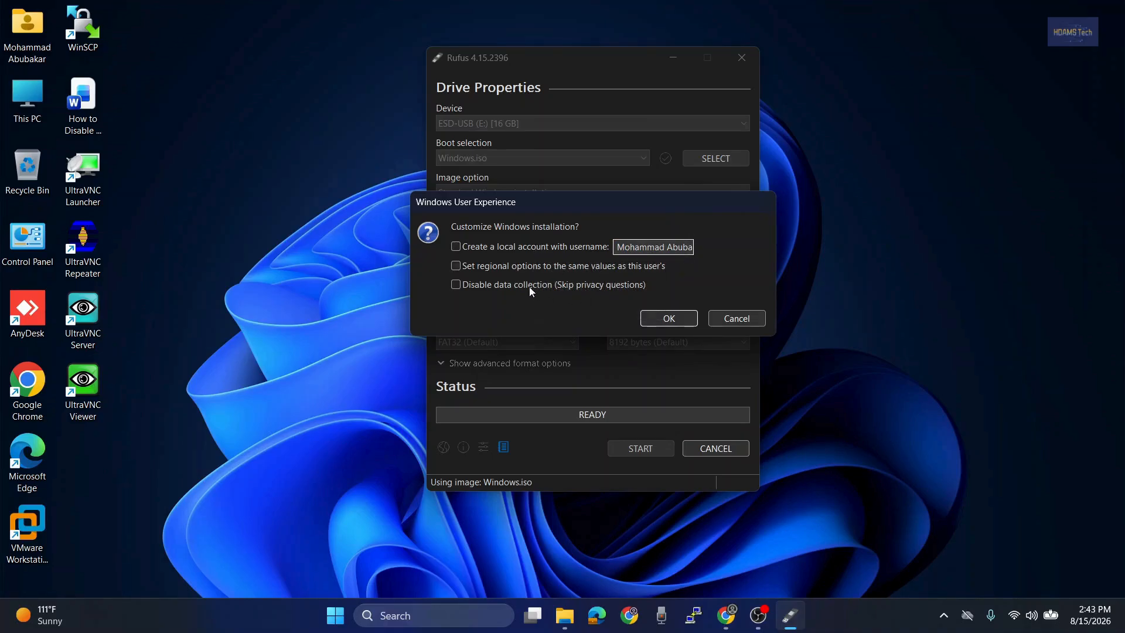
pyautogui.click(523, 251)
# - Accept the Windows customization options, confirm erasing all data on ESD-USB (E:), and move the Rufus window aside
pyautogui.click(665, 318)
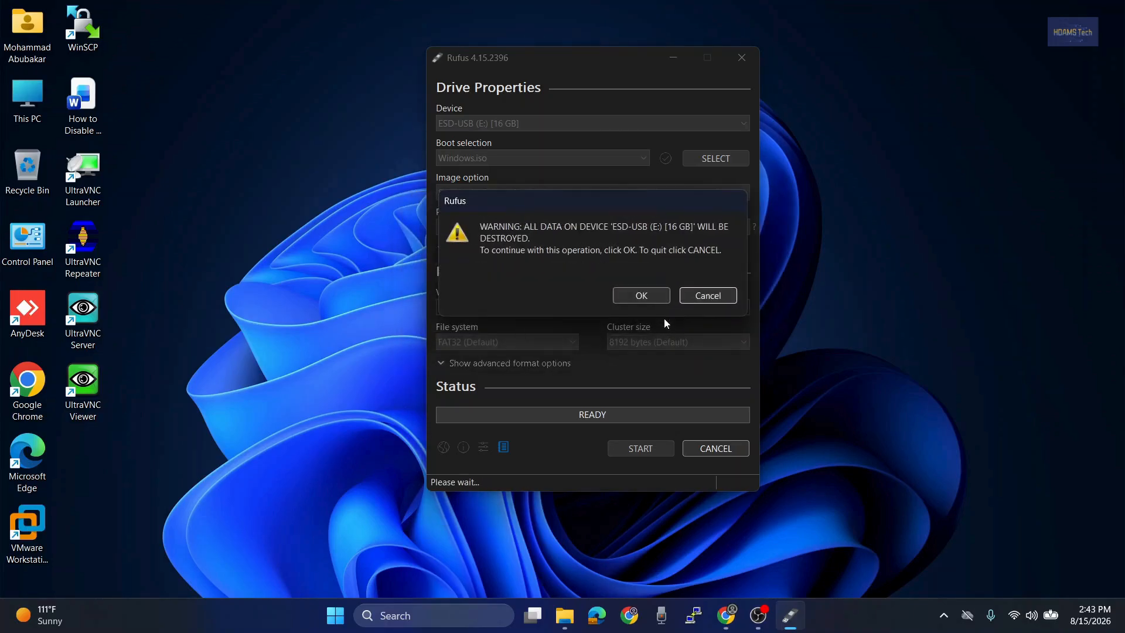
pyautogui.click(644, 295)
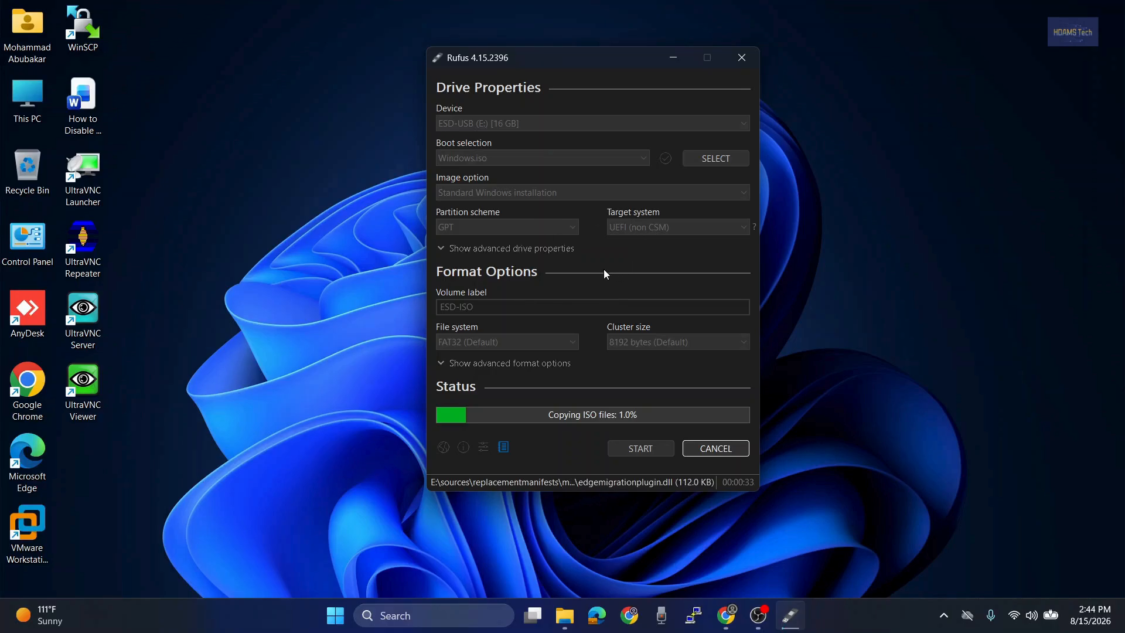
pyautogui.moveTo(582, 57); pyautogui.dragTo(534, 72)
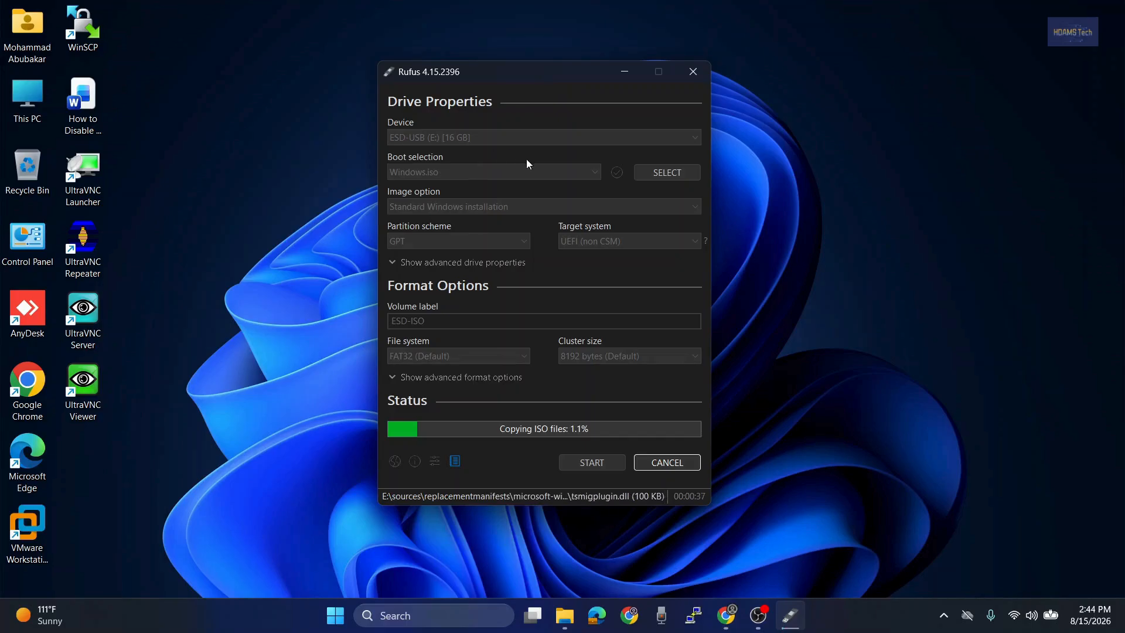